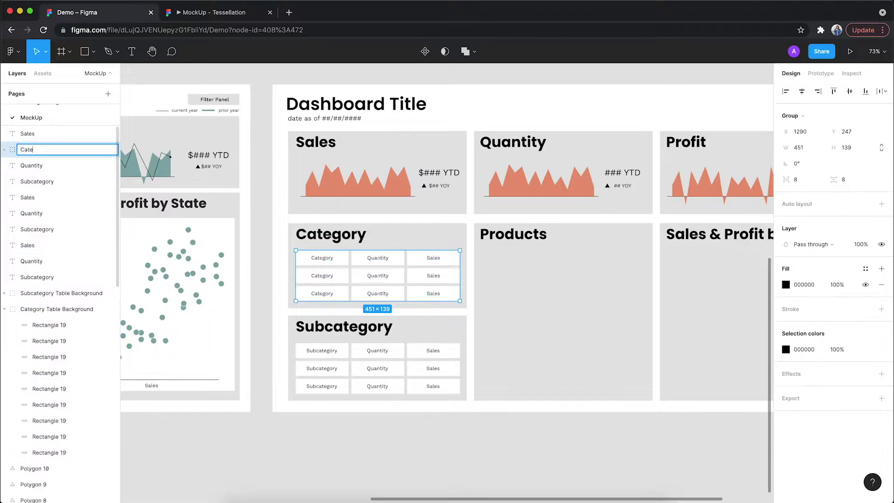
# Group the subcategory text labels and name the group 'Subcategory Table Labels'.
pyautogui.click(31, 165)
pyautogui.keyDown('shift'); pyautogui.click(38, 277); pyautogui.keyUp('shift')
pyautogui.rightClick(91, 130)
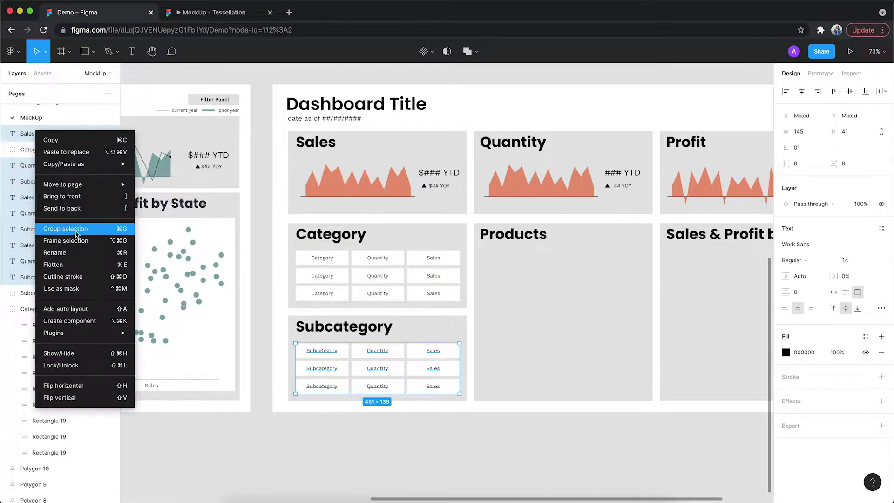
pyautogui.click(110, 236)
pyautogui.doubleClick(43, 133)
pyautogui.write('Subcategory Table Labels')
pyautogui.press('Return')
# Group the subcategory labels with their background as 'Subcategory Table'.
pyautogui.keyDown('shift'); pyautogui.click(56, 166); pyautogui.keyUp('shift')
pyautogui.press('super+g')
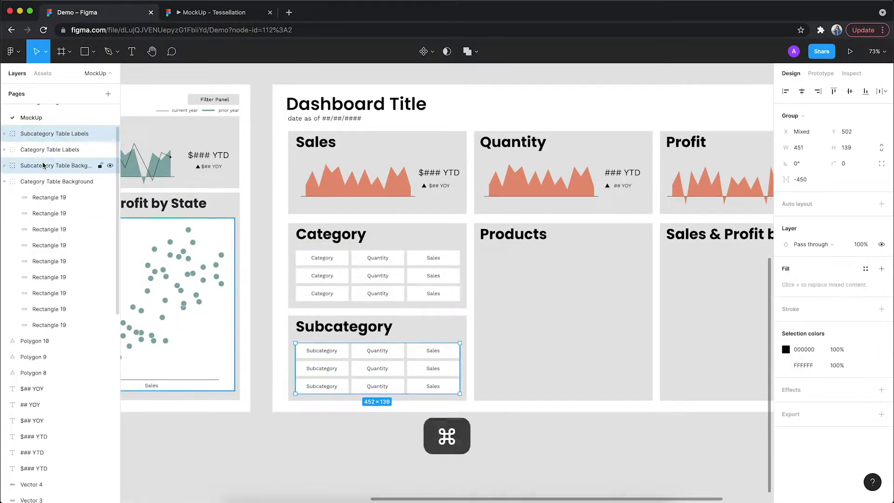
pyautogui.doubleClick(28, 134)
pyautogui.write('Subcategory Table')
# Group the category labels with their background as 'Category Table'.
pyautogui.click(47, 149)
pyautogui.keyDown('shift'); pyautogui.click(56, 166); pyautogui.keyUp('shift')
pyautogui.press('super+g')
pyautogui.doubleClick(26, 150)
pyautogui.write('Category Table')
pyautogui.press('Return')
# Lock the Category Table group in place and expand its contents.
pyautogui.moveTo(336, 259); pyautogui.dragTo(485, 343)
pyautogui.press('super+z')
pyautogui.click(100, 149)
pyautogui.click(4, 150)
pyautogui.scroll(-2, 100, 158)
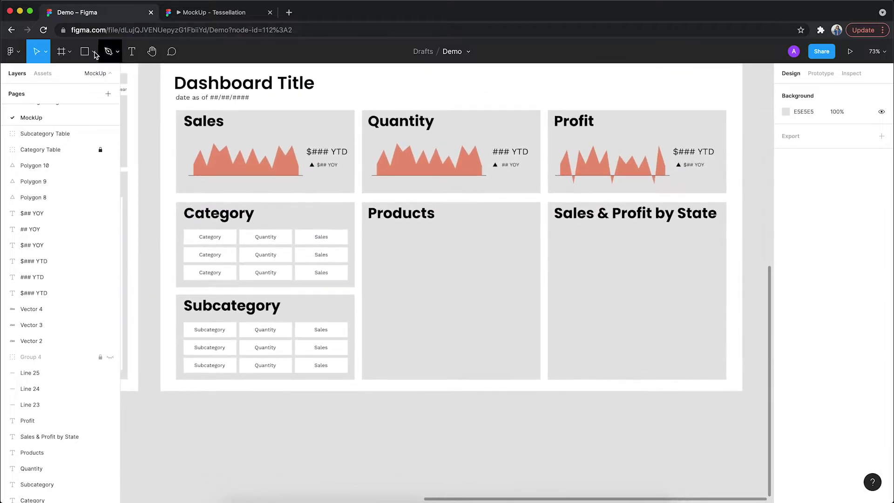
# Draw a white 450×400 background box in the Products panel, trim its height to 395, and lock it.
pyautogui.press('r')
pyautogui.moveTo(184, 227)
pyautogui.mouseDown()
pyautogui.moveTo(345, 326)
pyautogui.moveTo(347, 373)
pyautogui.mouseUp()
pyautogui.click(786, 228)
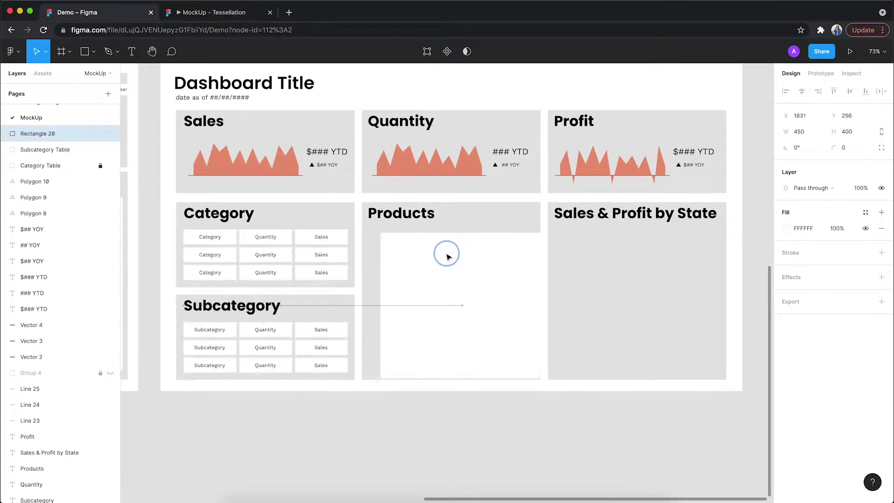
pyautogui.moveTo(445, 254); pyautogui.dragTo(435, 251)
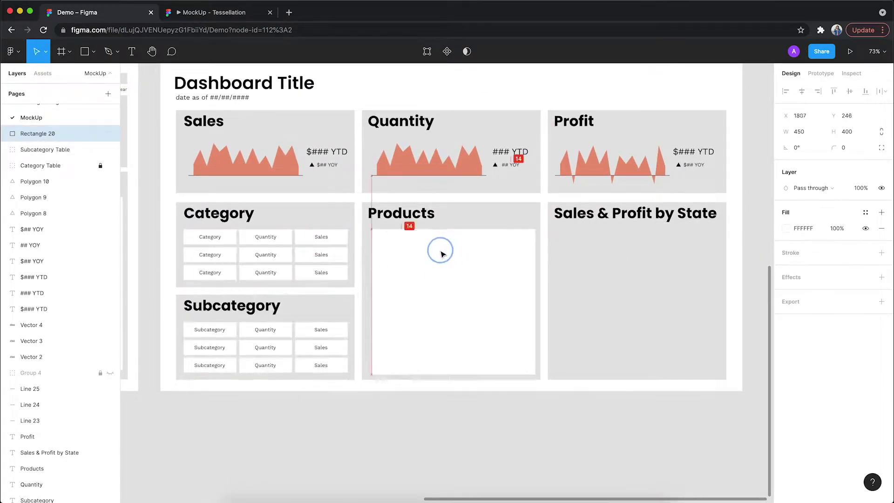
pyautogui.click(208, 248)
pyautogui.scroll(5, 426, 278)
pyautogui.click(426, 277)
pyautogui.moveTo(410, 363); pyautogui.dragTo(409, 358)
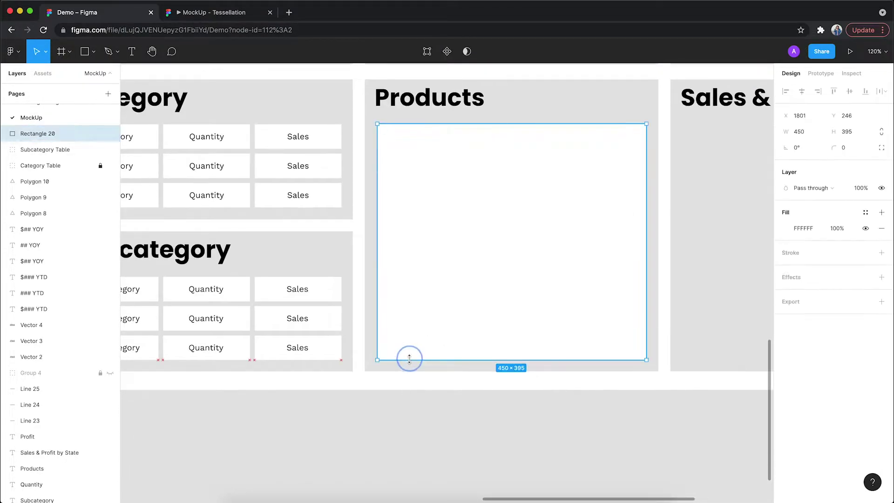
pyautogui.press('super+shift+l')
pyautogui.scroll(-3, 415, 329)
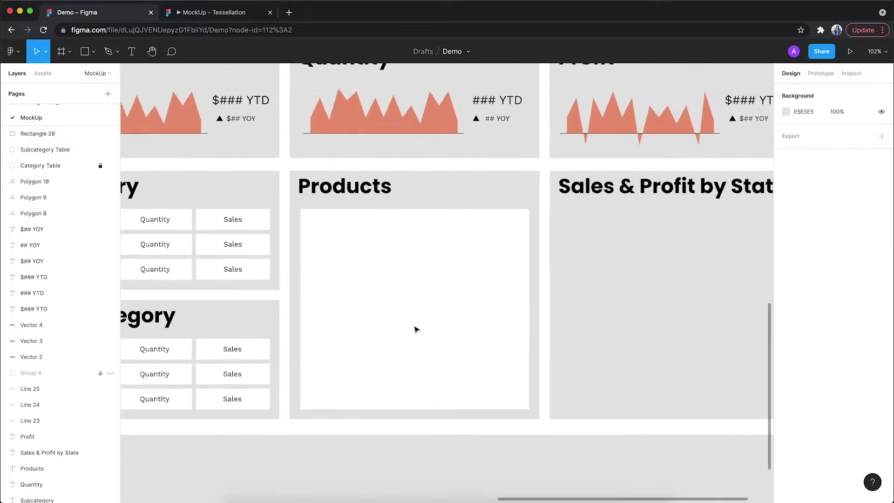
# Draw the orange rectangle block that will become the bars.
pyautogui.click(94, 51)
pyautogui.click(79, 77)
pyautogui.moveTo(354, 219)
pyautogui.mouseDown()
pyautogui.moveTo(503, 399)
pyautogui.moveTo(511, 397)
pyautogui.mouseUp()
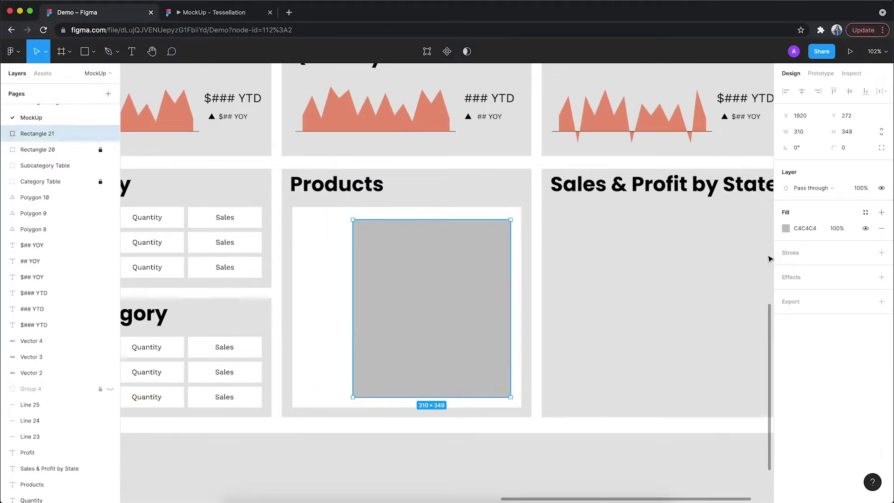
pyautogui.click(786, 228)
pyautogui.click(764, 231)
# Split the orange block into 8 horizontal bars with the Split Shape plugin.
pyautogui.press('alt+super+p')
pyautogui.press('Tab')
pyautogui.write('10')
pyautogui.press('super+z')
pyautogui.rightClick(436, 305)
pyautogui.click(582, 322)
pyautogui.click(461, 312)
pyautogui.press('super+z')
pyautogui.rightClick(465, 313)
pyautogui.click(605, 321)
pyautogui.click(458, 266)
pyautogui.click(447, 311)
# Shorten the eight bars to different lengths.
pyautogui.moveTo(511, 228); pyautogui.dragTo(436, 228)
pyautogui.moveTo(511, 250); pyautogui.dragTo(470, 251)
pyautogui.moveTo(511, 273); pyautogui.dragTo(420, 273)
pyautogui.moveTo(511, 297); pyautogui.dragTo(484, 297)
pyautogui.moveTo(511, 320); pyautogui.dragTo(456, 320)
pyautogui.moveTo(511, 343); pyautogui.dragTo(502, 366)
pyautogui.moveTo(511, 389); pyautogui.dragTo(436, 389)
# Add a 'Product' text label beside the first bar and duplicate it for the others.
pyautogui.click(132, 51)
pyautogui.click(303, 228)
pyautogui.write('Product')
pyautogui.press('Escape')
pyautogui.moveTo(310, 228); pyautogui.dragTo(319, 252)
pyautogui.press('super+d')
pyautogui.press('super+d')
pyautogui.press('super+d')
pyautogui.press('super+d')
pyautogui.press('super+d')
pyautogui.press('super+d')
pyautogui.press('super+d')
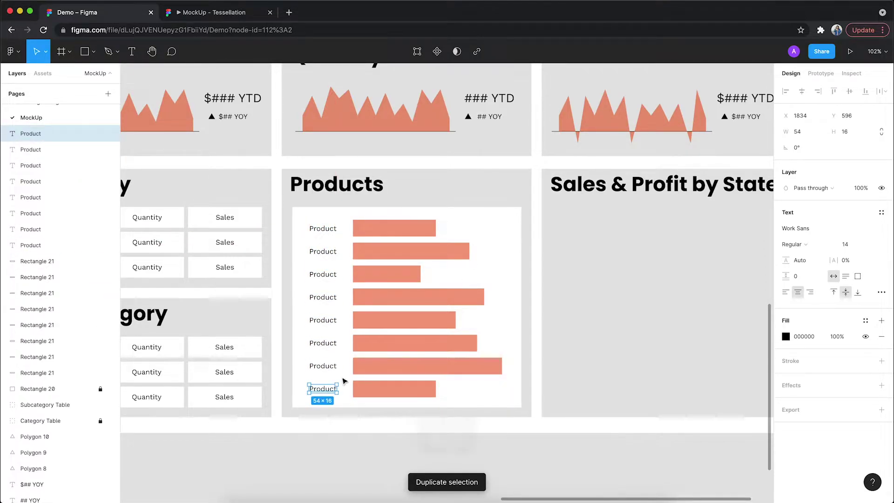
pyautogui.press('Escape')
# Number the labels Product 1 through Product 8.
pyautogui.doubleClick(335, 228)
pyautogui.write('1')
pyautogui.doubleClick(337, 252)
pyautogui.write('2')
pyautogui.doubleClick(336, 274)
pyautogui.write('3')
pyautogui.doubleClick(338, 297)
pyautogui.write('4')
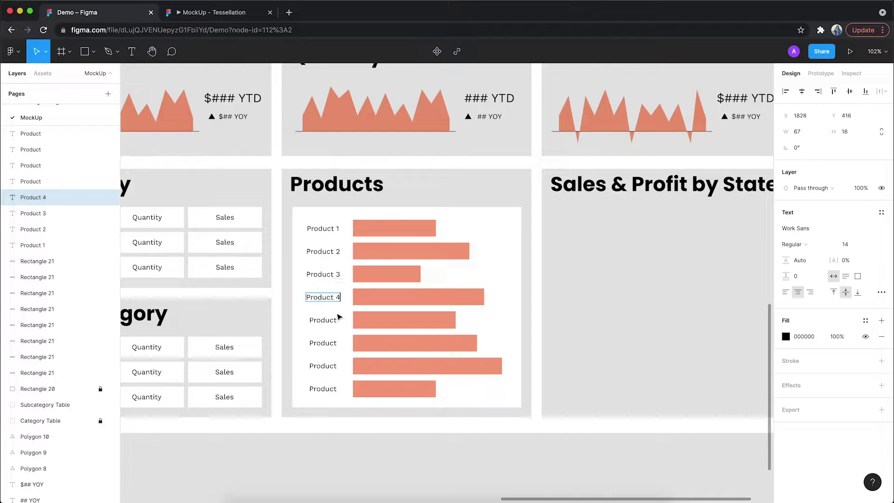
pyautogui.write(' 6')
pyautogui.doubleClick(337, 366)
pyautogui.write('7')
pyautogui.doubleClick(337, 389)
pyautogui.write('8')
pyautogui.click(396, 452)
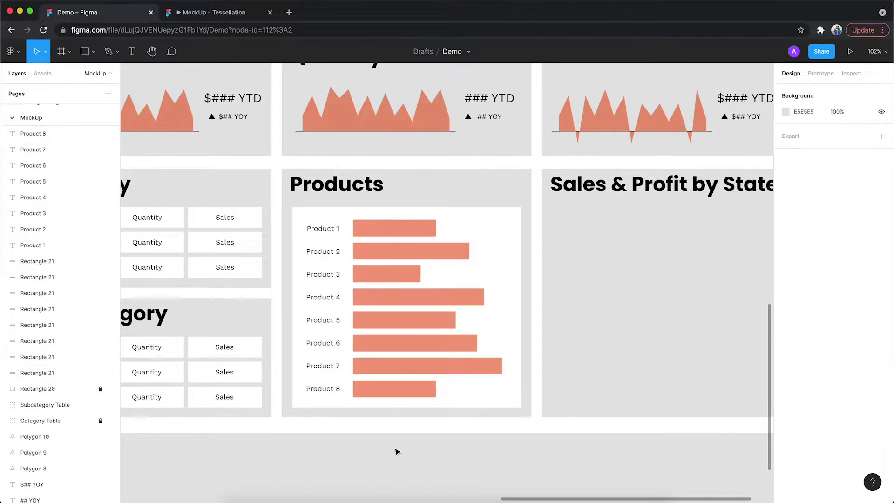
pyautogui.hscroll(6, 396, 452)
# Draw vertical and horizontal axis lines in the Sales & Profit by State panel.
pyautogui.press('l')
pyautogui.moveTo(430, 193); pyautogui.dragTo(430, 390)
pyautogui.press('Escape')
pyautogui.click(93, 54)
pyautogui.moveTo(607, 390); pyautogui.dragTo(430, 391)
pyautogui.hotkey('ctrl', 'z')
pyautogui.click(86, 51)
pyautogui.moveTo(607, 391); pyautogui.dragTo(430, 390)
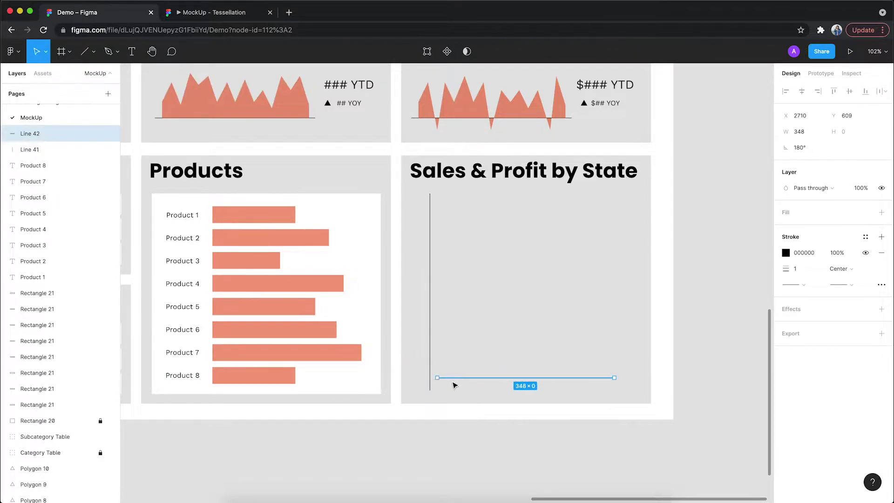
pyautogui.keyDown('shift'); pyautogui.click(430, 288); pyautogui.keyUp('shift')
pyautogui.moveTo(607, 292); pyautogui.dragTo(631, 314)
pyautogui.click(713, 345)
pyautogui.moveTo(526, 390)
pyautogui.mouseDown()
pyautogui.moveTo(526, 379)
pyautogui.moveTo(536, 391)
pyautogui.moveTo(410, 290)
pyautogui.moveTo(425, 273)
pyautogui.moveTo(423, 295)
pyautogui.moveTo(421, 286)
pyautogui.mouseUp()
# Label the horizontal axis 'Sales' and place a 'Profit' label beside the vertical axis.
pyautogui.press('t')
pyautogui.click(479, 389)
pyautogui.write('Sales')
pyautogui.press('Escape')
pyautogui.doubleClick(409, 286)
pyautogui.write('Profito')
pyautogui.moveTo(464, 262); pyautogui.dragTo(489, 307)
# Add a 15-wide dot near the axes' corner and start setting its orange fill.
pyautogui.click(882, 131)
pyautogui.click(798, 131)
pyautogui.write('15')
pyautogui.press('Return')
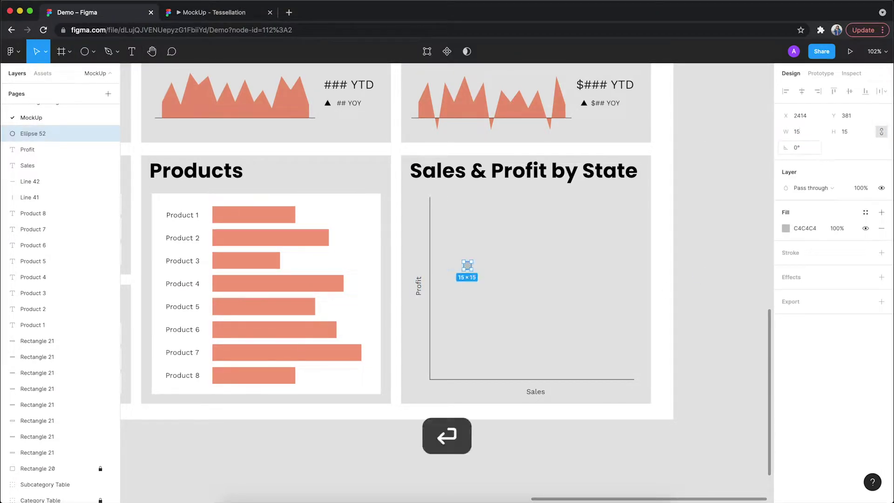
pyautogui.click(493, 265)
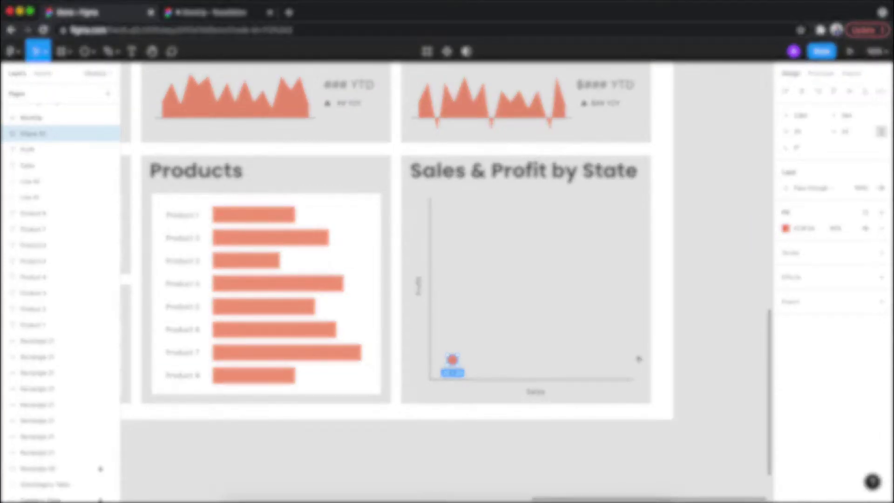
# Duplicate the scatter dots several times with ⌘D, then scroll over to the monthly column chart.
pyautogui.press('super+d')
pyautogui.press('Tab')
pyautogui.press('Tab')
pyautogui.press('Tab')
pyautogui.press('Tab')
pyautogui.press('Tab')
pyautogui.press('Tab')
pyautogui.press('Tab')
pyautogui.press('Tab')
pyautogui.press('Tab')
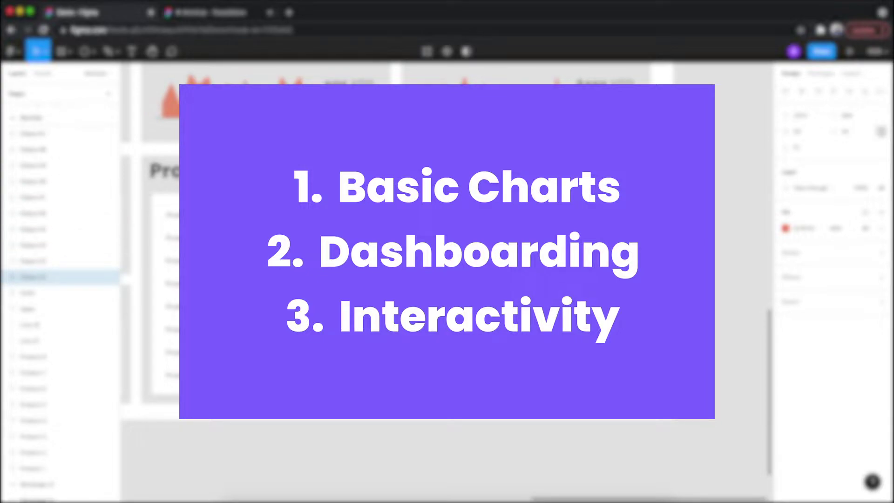
pyautogui.press('super+a')
pyautogui.press('super+d')
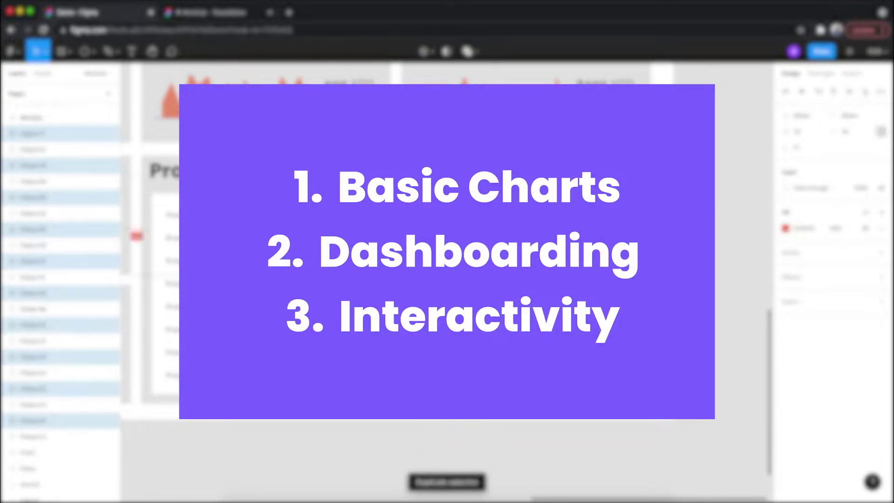
pyautogui.press('super+d')
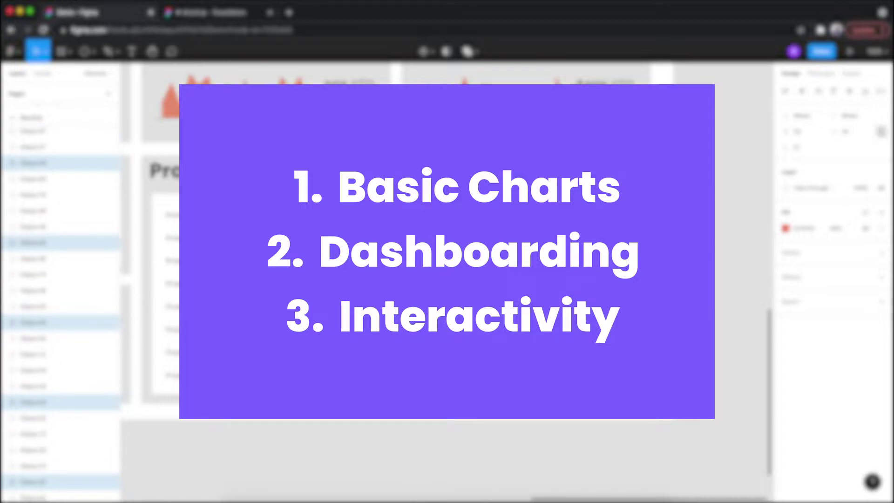
pyautogui.hotkey('shift', 'Tab')
pyautogui.hotkey('shift', 'Tab')
pyautogui.hotkey('shift', 'Tab')
pyautogui.hotkey('shift', 'Tab')
pyautogui.hotkey('shift', 'Tab')
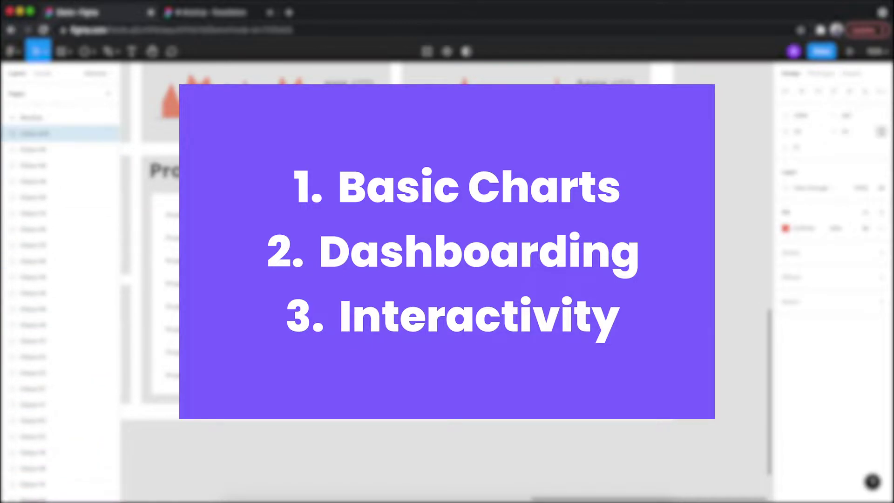
pyautogui.press('Escape')
pyautogui.hscroll(-10, 447, 280)
pyautogui.hscroll(10, 448, 279)
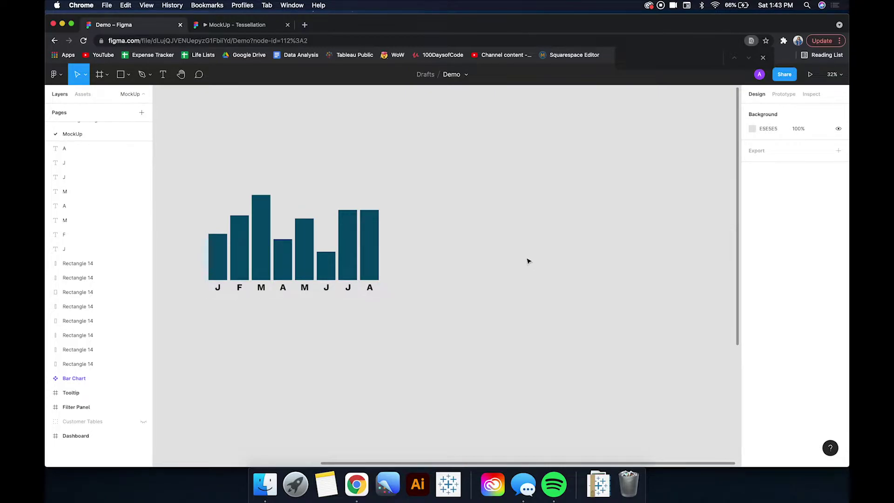
# Place a new rectangle on the canvas beside the monthly column chart.
pyautogui.click(122, 75)
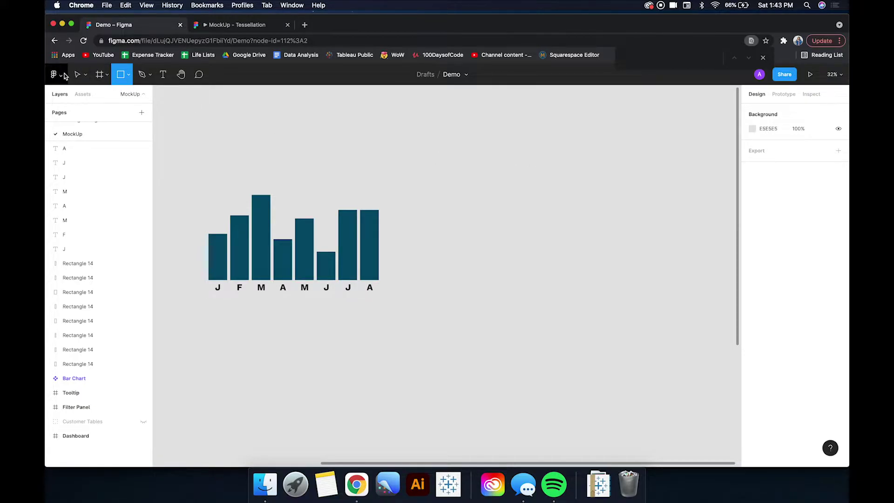
pyautogui.click(122, 76)
pyautogui.click(128, 75)
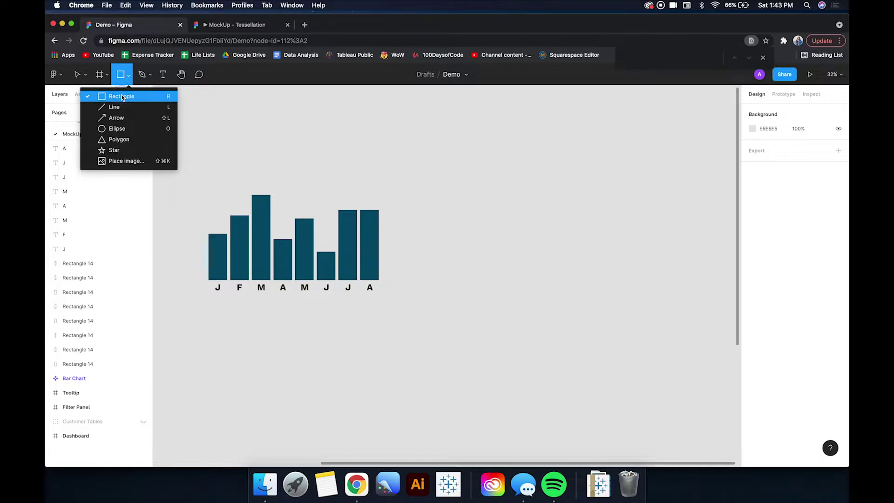
pyautogui.click(123, 96)
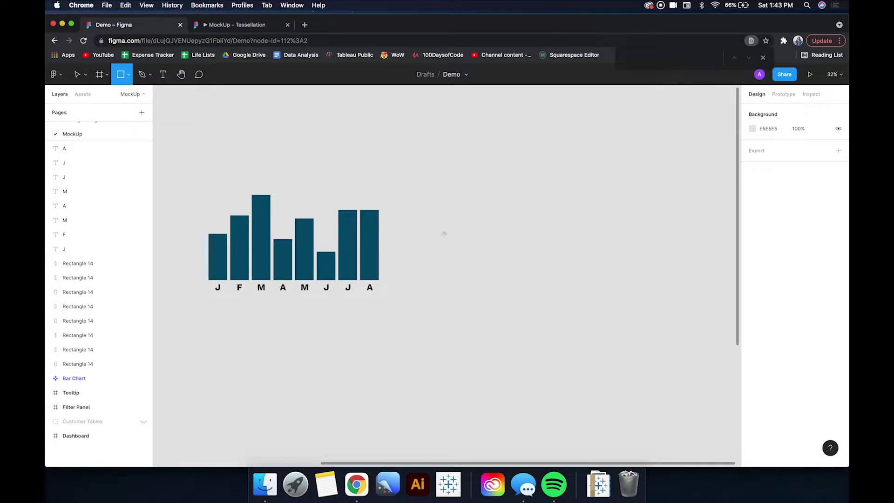
pyautogui.click(442, 188)
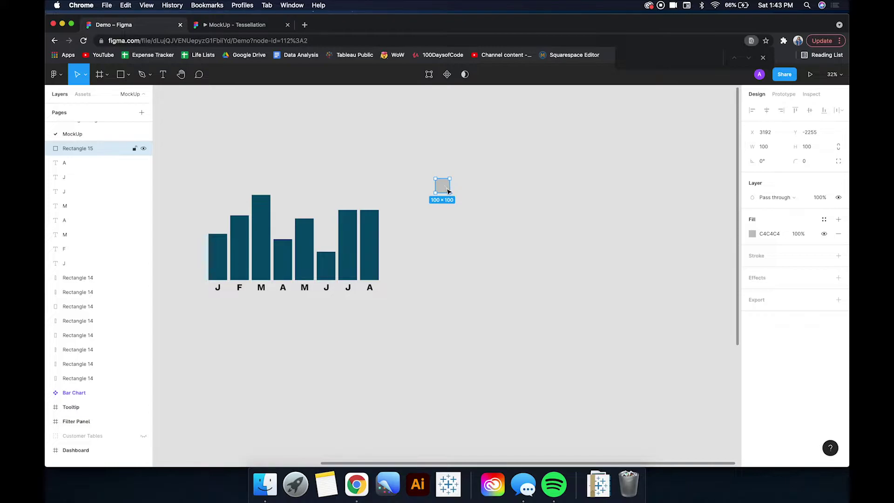
pyautogui.moveTo(448, 193); pyautogui.dragTo(479, 198)
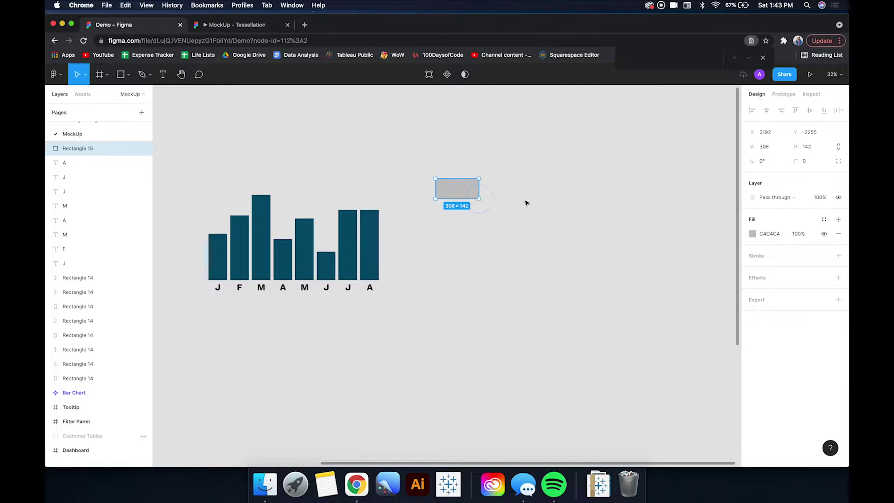
# Resize the rectangle to 1200×600 and align it level with the bar chart.
pyautogui.click(773, 147)
pyautogui.write('1200')
pyautogui.press('Tab')
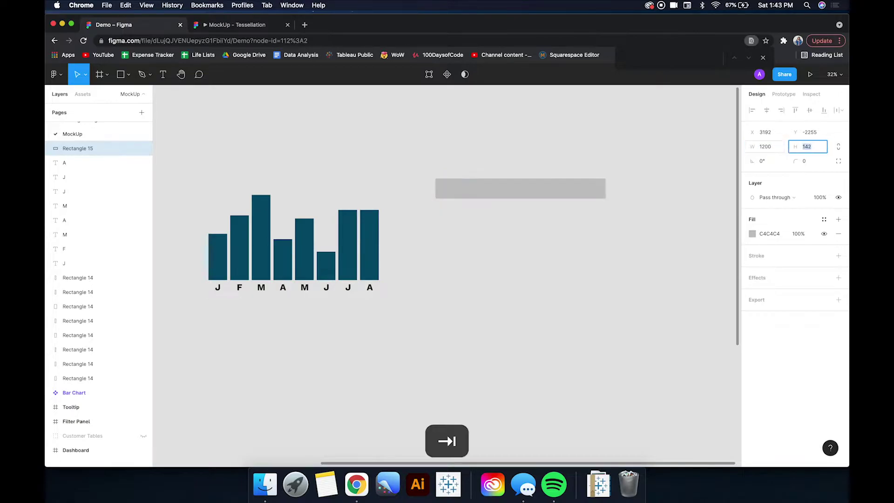
pyautogui.write('60')
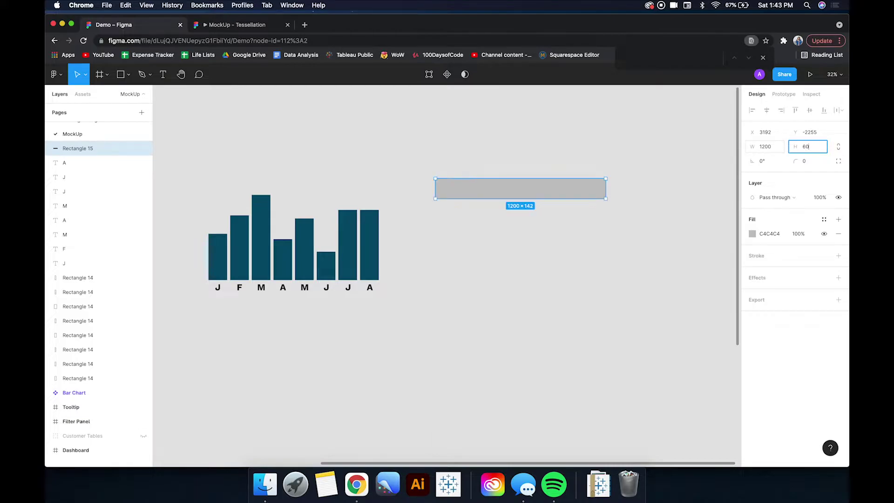
pyautogui.write('0')
pyautogui.press('Return')
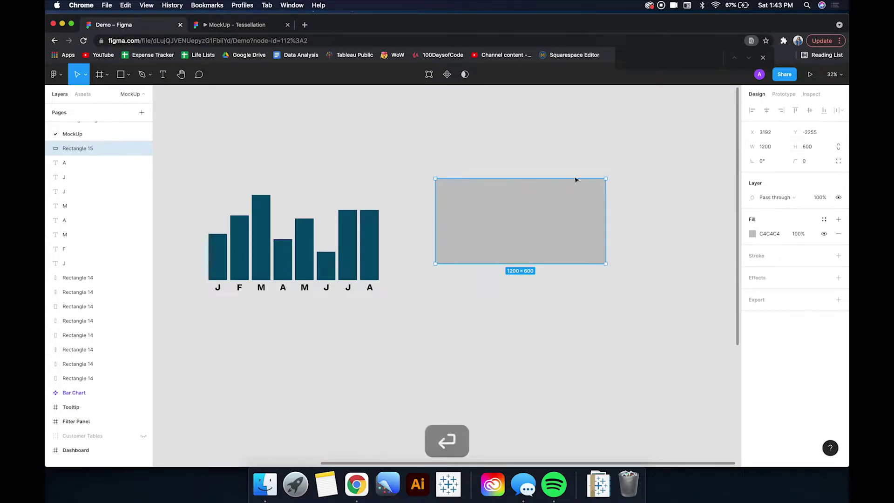
pyautogui.moveTo(514, 205); pyautogui.dragTo(515, 220)
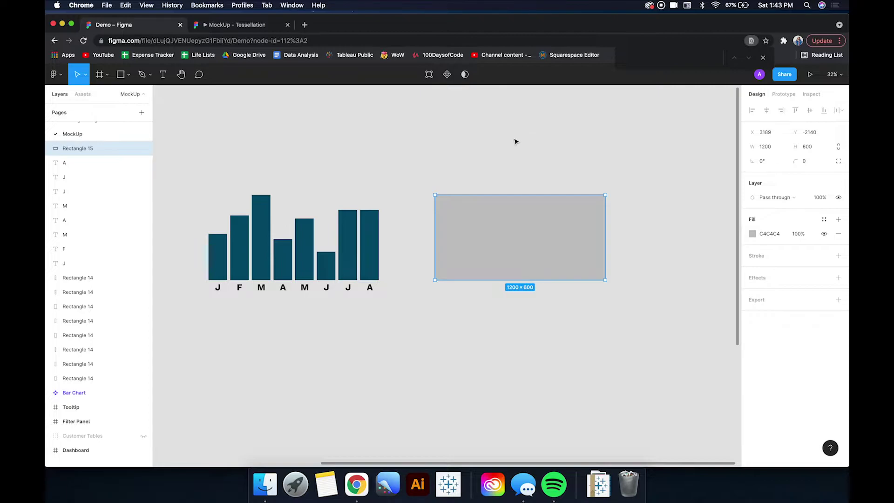
# Run Split Shape on the grey rectangle: 8 columns, 1 row, gutter 20, margin 0.
pyautogui.rightClick(474, 215)
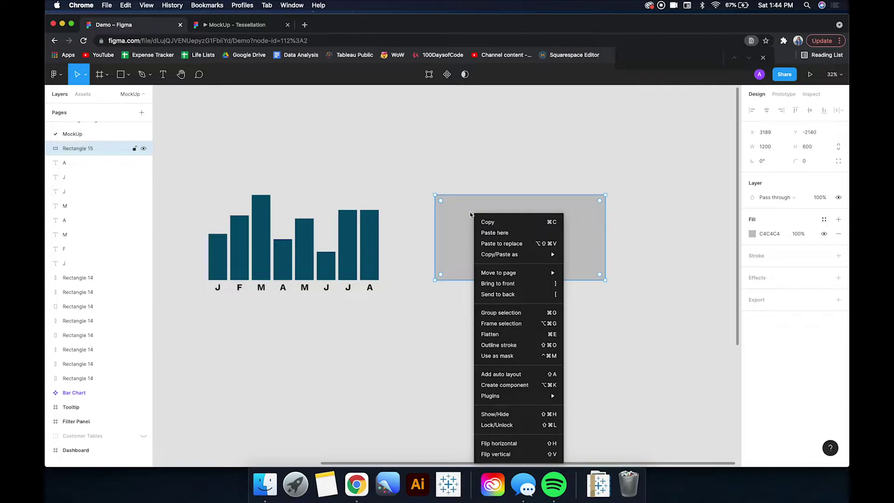
pyautogui.moveTo(510, 396)
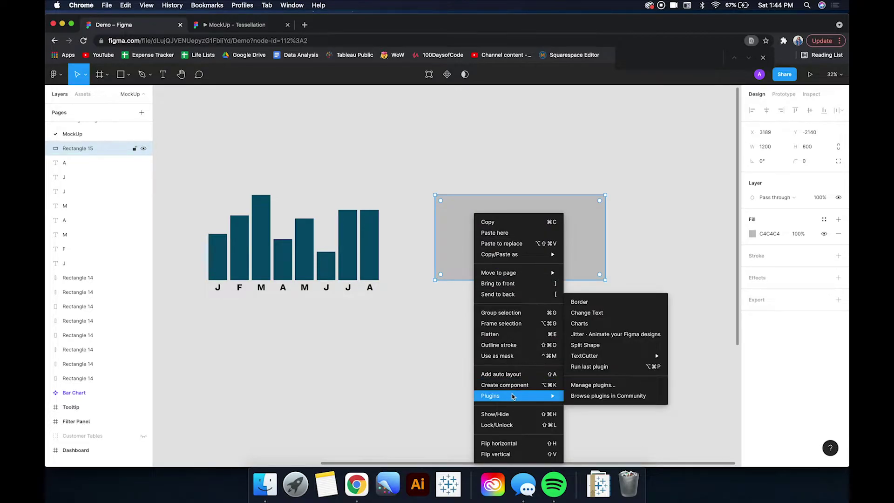
pyautogui.click(588, 345)
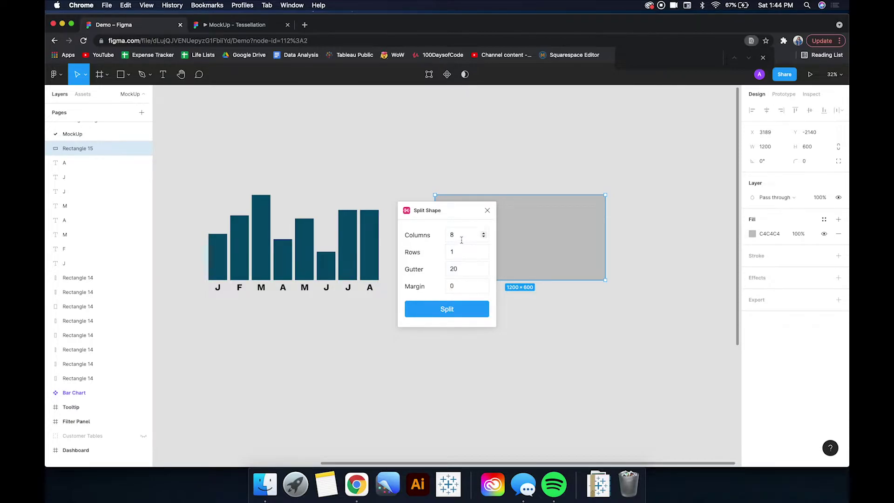
pyautogui.click(457, 314)
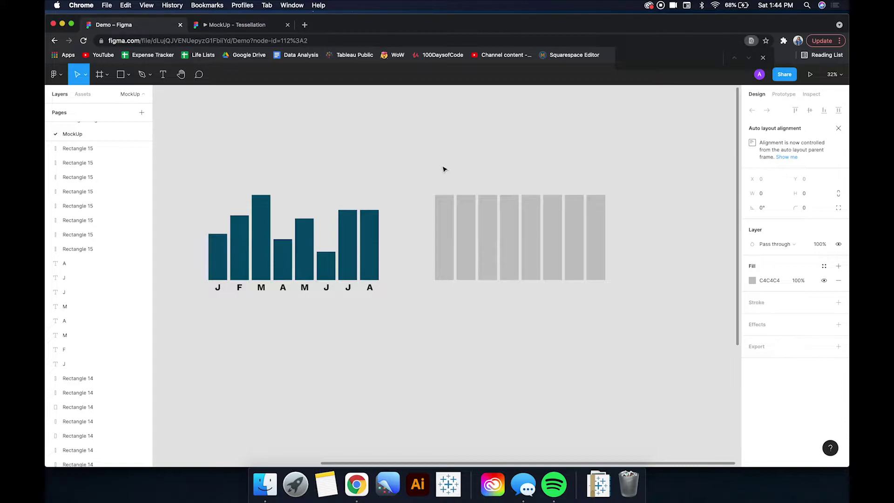
# Shorten the first, third, fifth and seventh grey bars to differing heights.
pyautogui.click(446, 212)
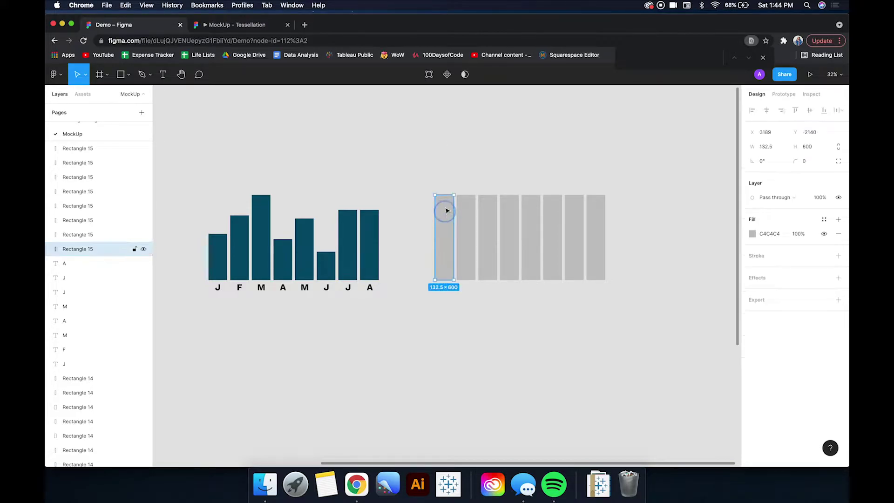
pyautogui.moveTo(445, 196); pyautogui.dragTo(443, 228)
pyautogui.click(486, 217)
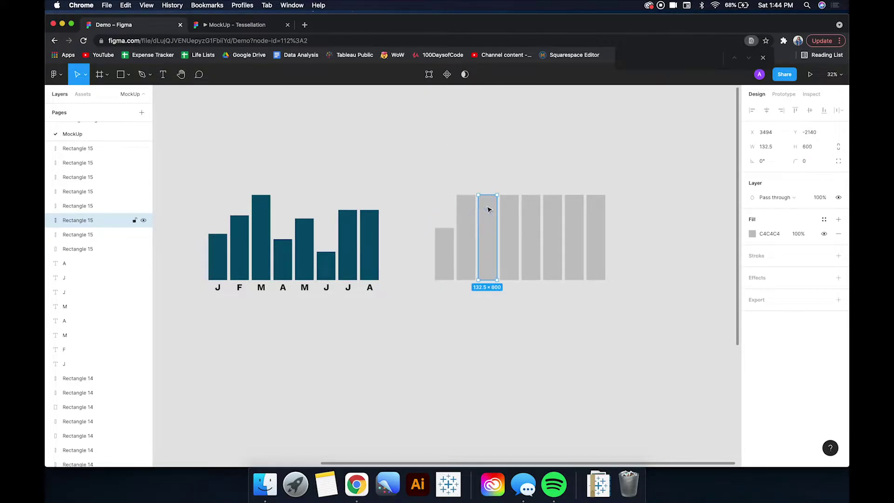
pyautogui.moveTo(489, 196); pyautogui.dragTo(488, 242)
pyautogui.click(531, 213)
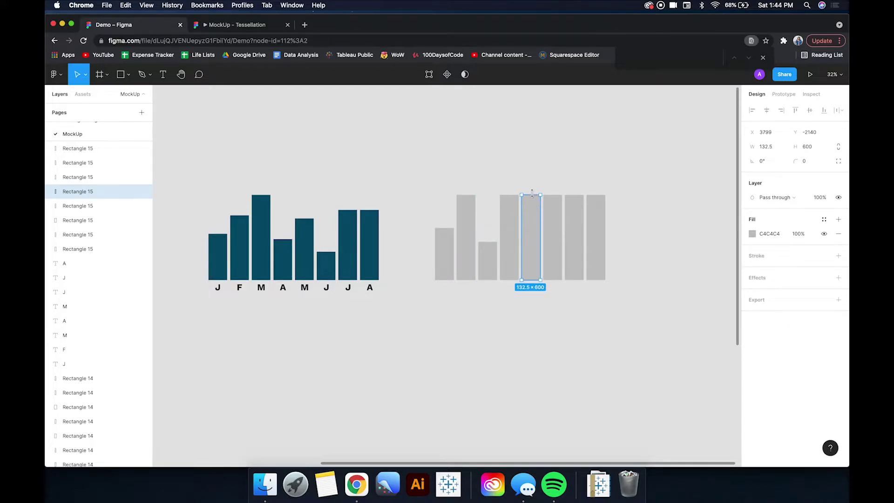
pyautogui.moveTo(532, 195); pyautogui.dragTo(532, 222)
pyautogui.click(575, 209)
pyautogui.moveTo(576, 196); pyautogui.dragTo(575, 228)
# Shorten the eighth and second grey bars, select the fourth, and check the first bar's size.
pyautogui.click(593, 210)
pyautogui.moveTo(597, 195); pyautogui.dragTo(596, 206)
pyautogui.click(460, 233)
pyautogui.moveTo(466, 196); pyautogui.dragTo(509, 206)
pyautogui.click(514, 207)
pyautogui.click(655, 256)
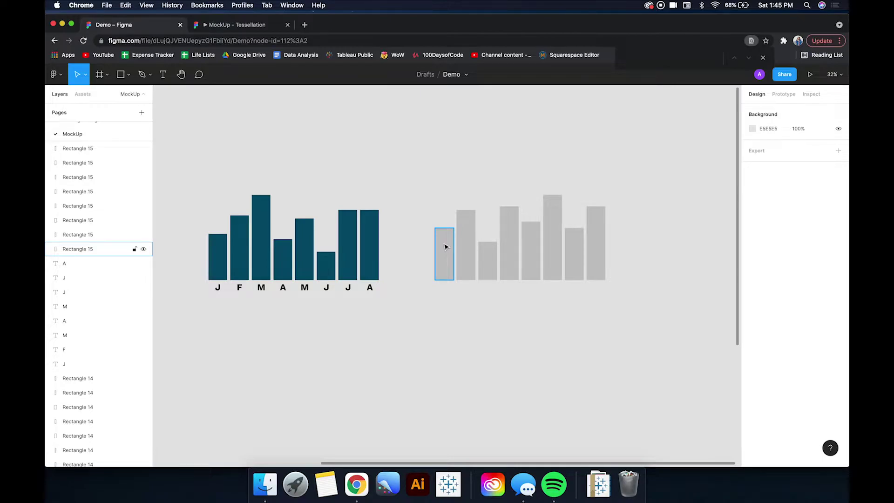
pyautogui.click(446, 259)
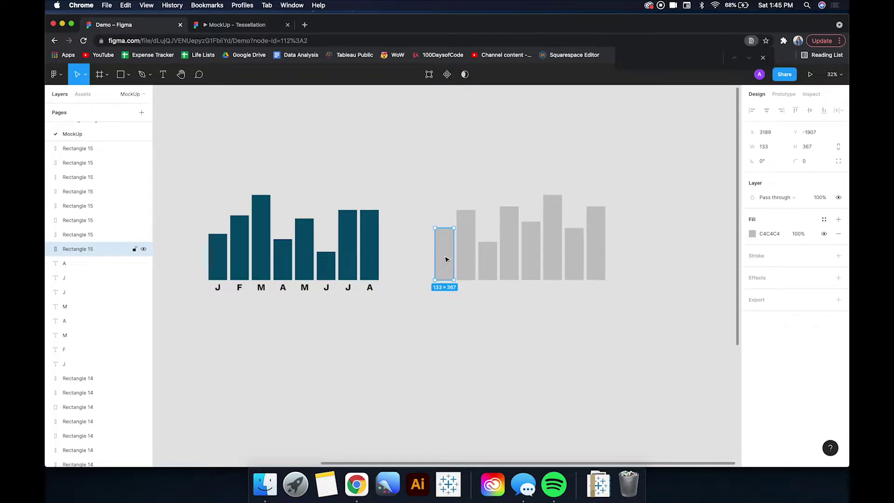
pyautogui.click(352, 161)
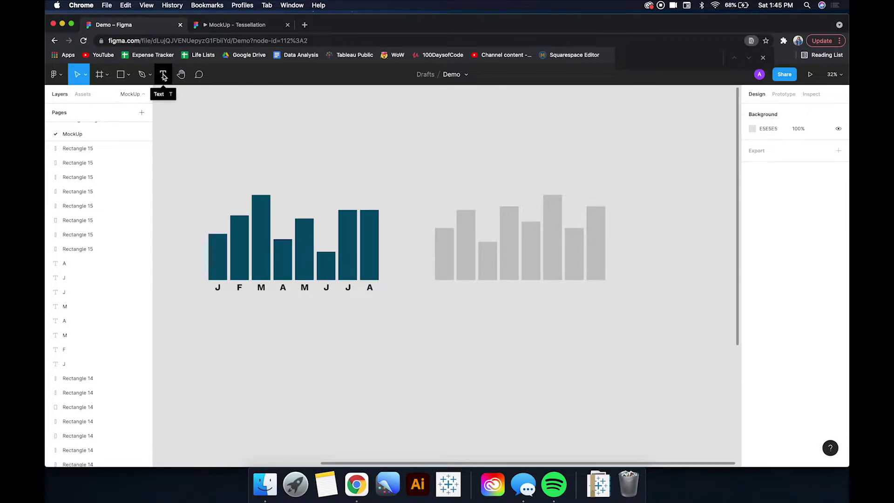
# Add a 'J' text label 133 wide, centred under the first grey bar.
pyautogui.click(164, 77)
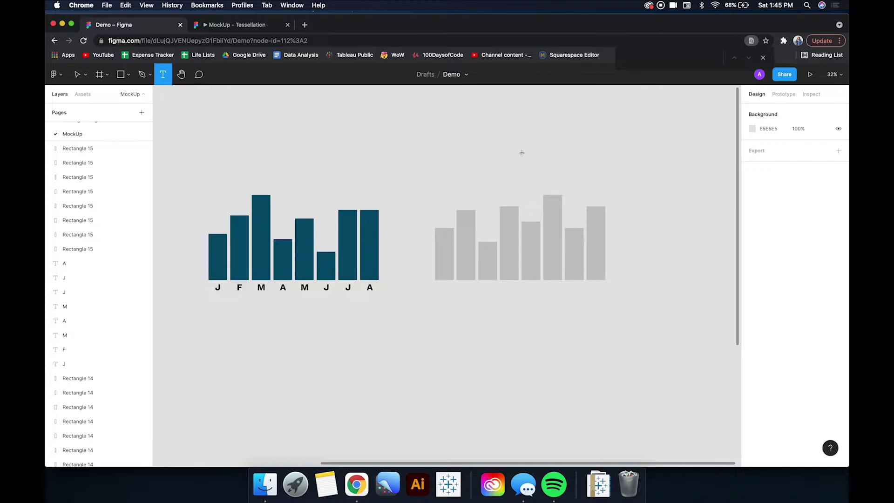
pyautogui.click(441, 300)
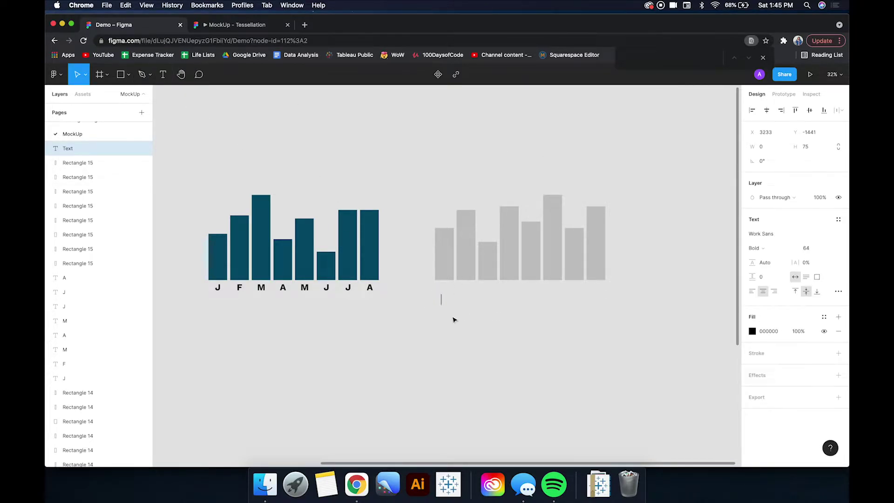
pyautogui.write('J')
pyautogui.press('Escape')
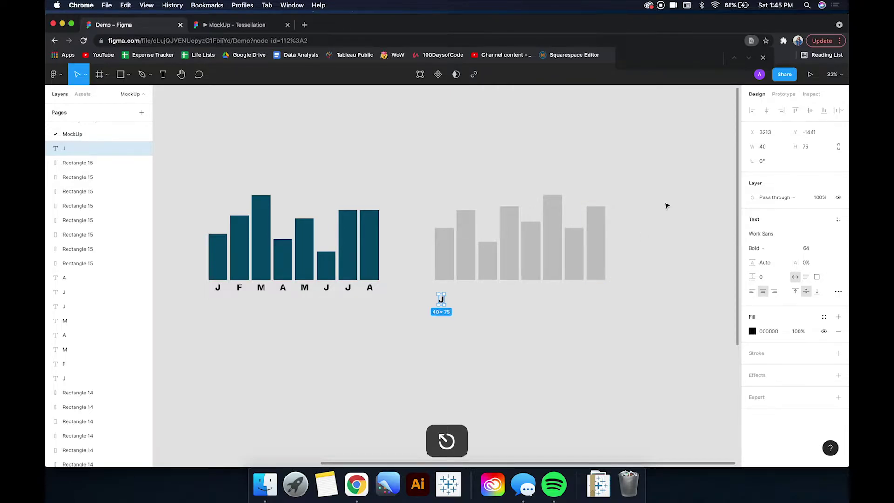
pyautogui.click(774, 148)
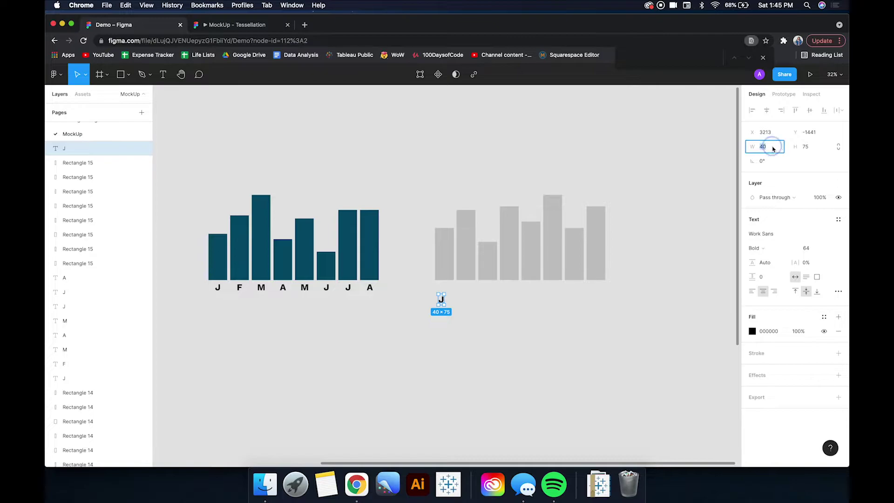
pyautogui.write('133')
pyautogui.press('Return')
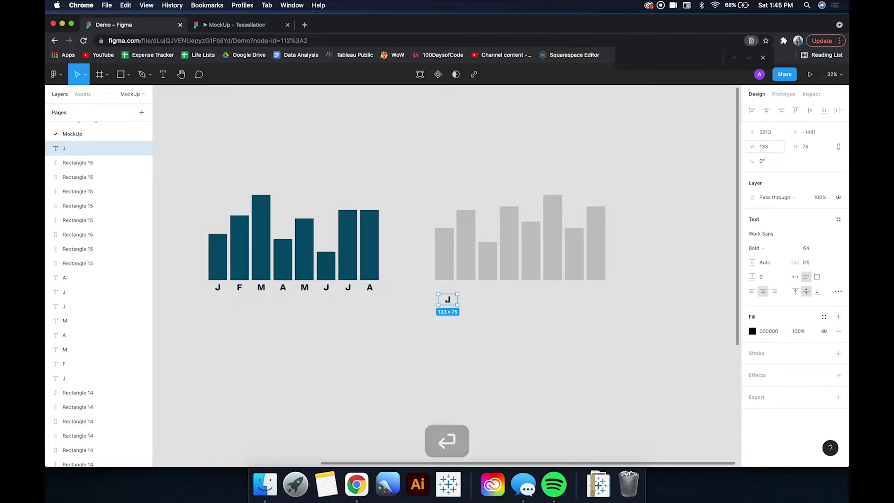
pyautogui.moveTo(449, 303); pyautogui.dragTo(446, 289)
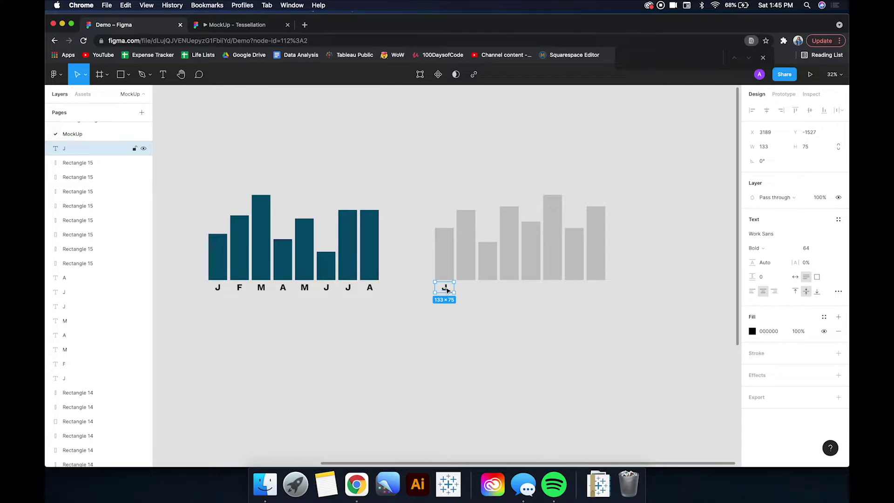
# Duplicate the J label with Cmd+D into eight labels, one under each bar.
pyautogui.press('super')
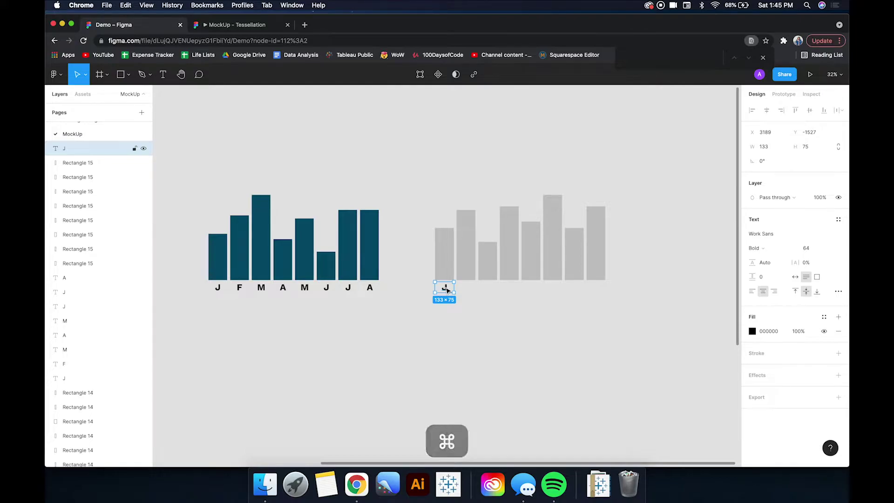
pyautogui.press('super+d')
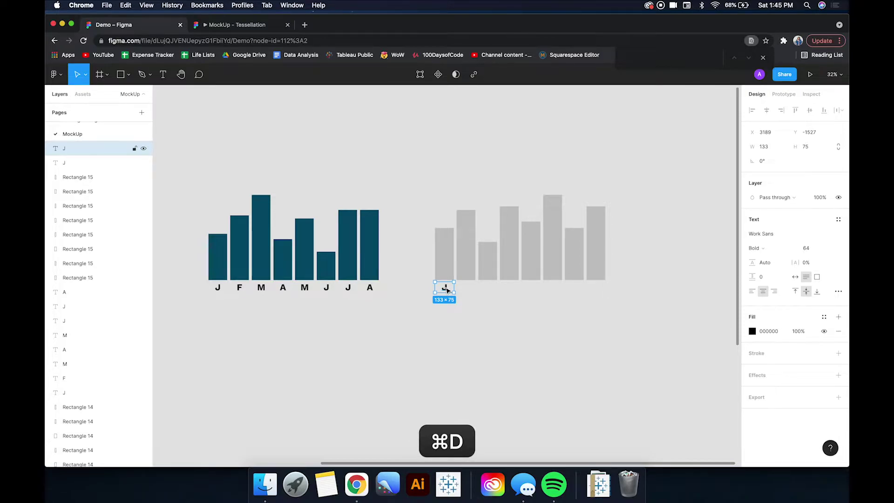
pyautogui.moveTo(446, 289); pyautogui.dragTo(468, 290)
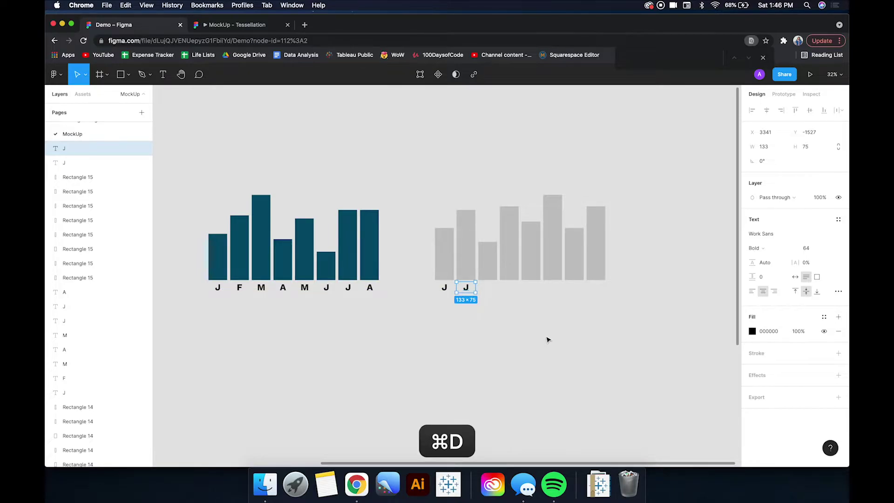
pyautogui.press('super+d')
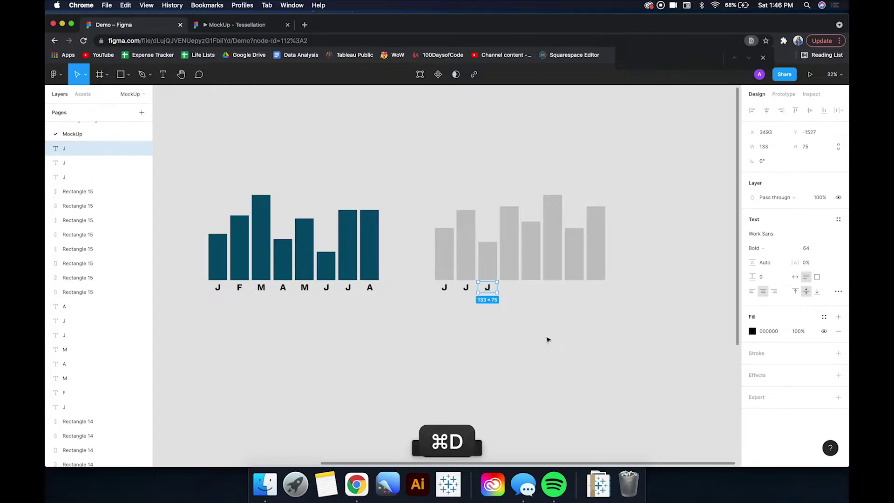
pyautogui.press('super+d')
pyautogui.press('super+d')
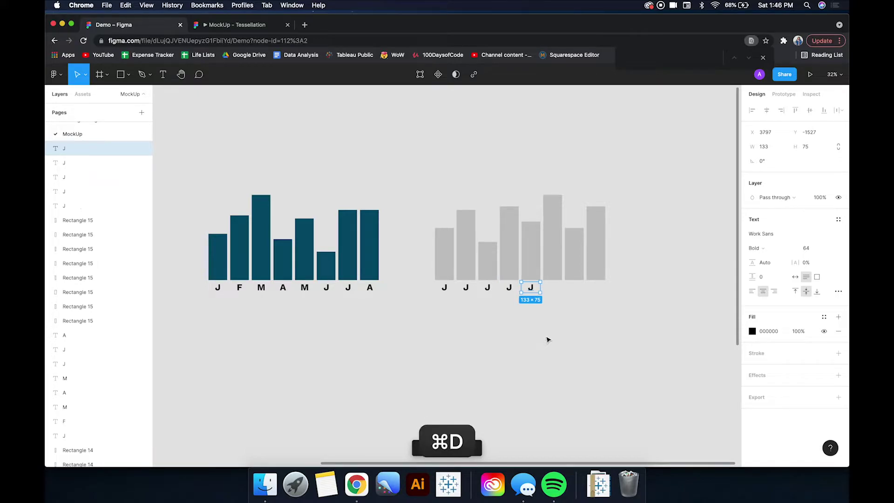
pyautogui.press('super+d')
pyautogui.press('super+d')
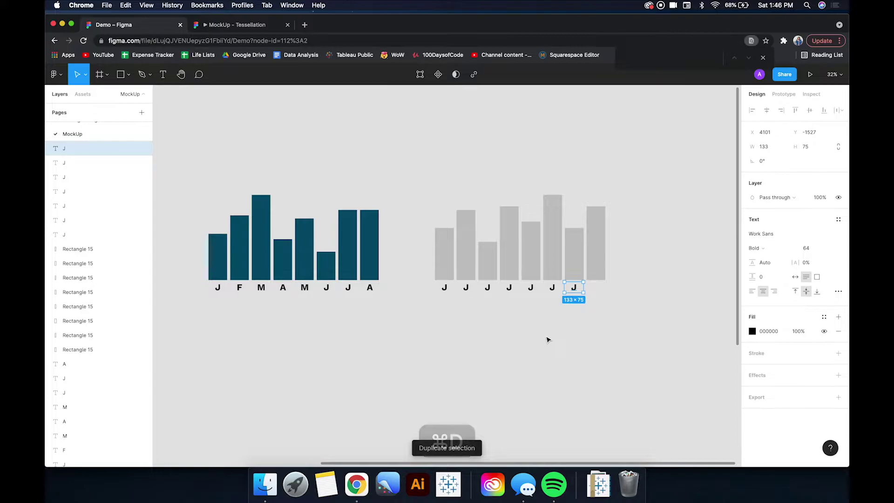
pyautogui.press('super+d')
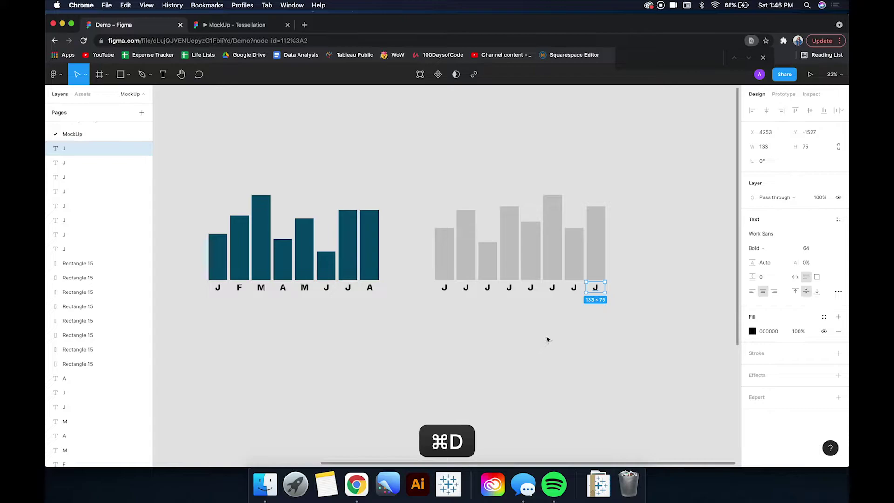
# Retype the copied labels as F, M, A, M and A to spell the months.
pyautogui.doubleClick(467, 288)
pyautogui.write('F')
pyautogui.doubleClick(489, 288)
pyautogui.write('M')
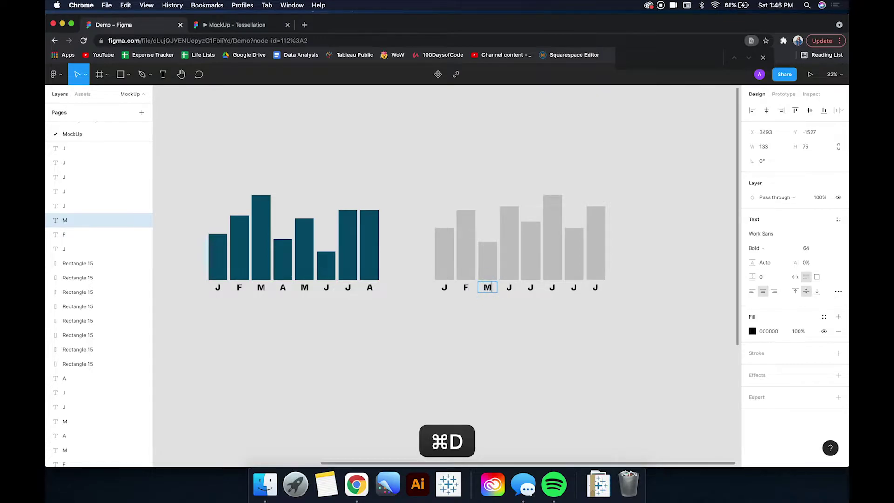
pyautogui.doubleClick(510, 288)
pyautogui.write('A')
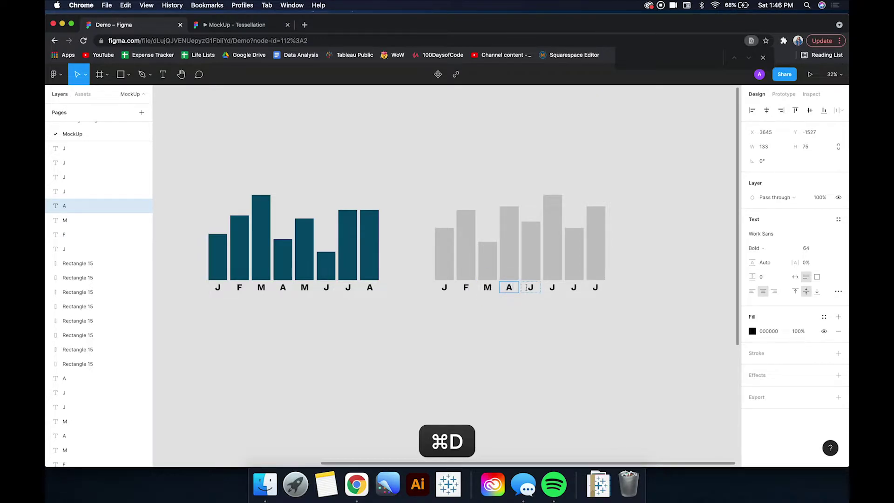
pyautogui.doubleClick(531, 287)
pyautogui.write('M')
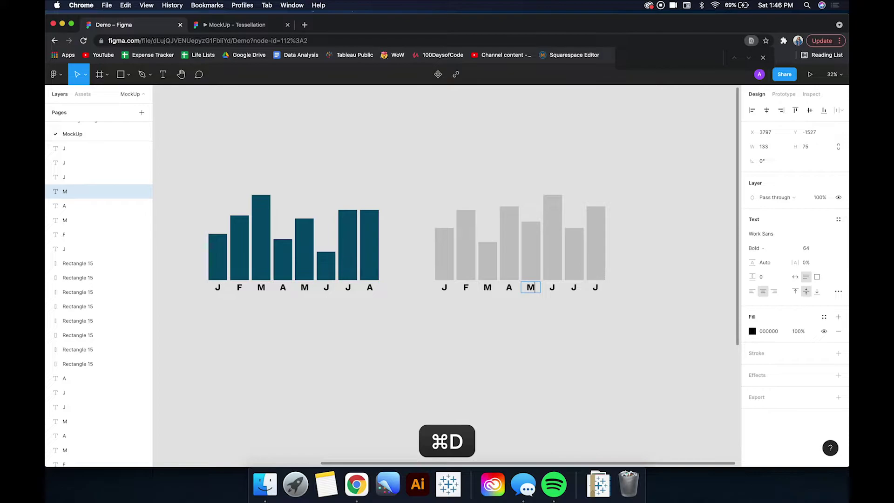
pyautogui.doubleClick(595, 287)
pyautogui.write('A')
pyautogui.click(639, 303)
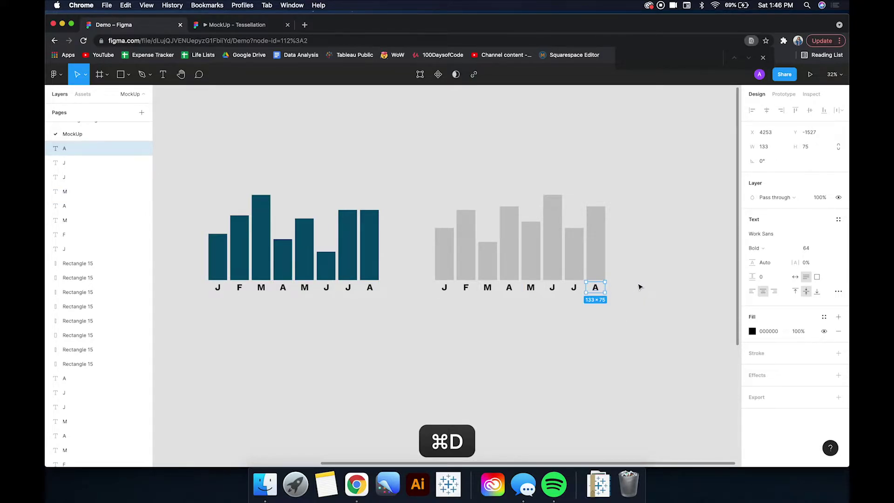
pyautogui.click(640, 287)
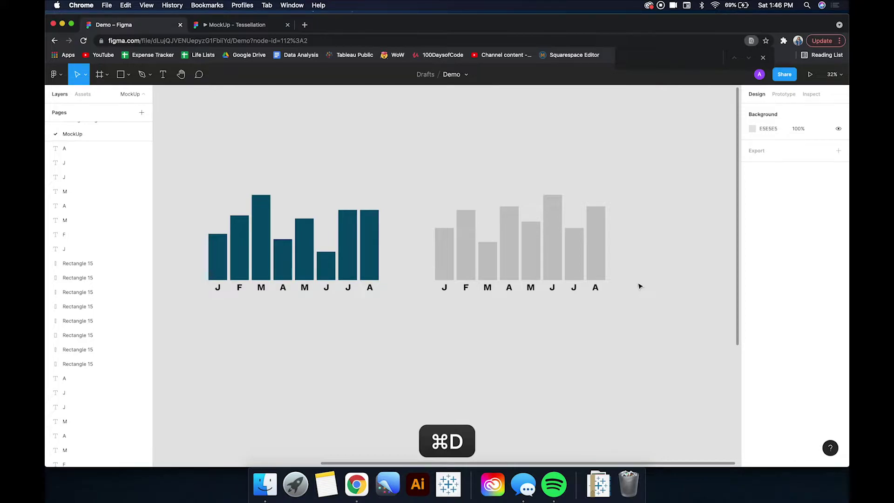
pyautogui.scroll(-5, 639, 287)
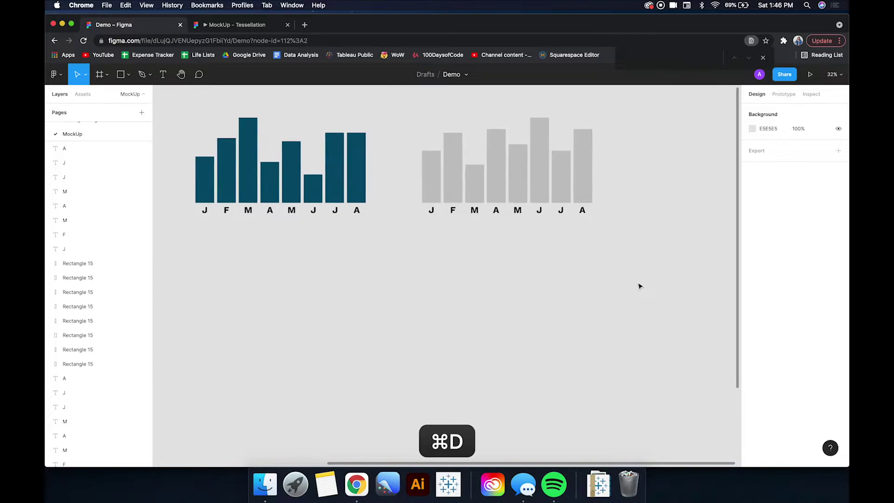
# Draw a grey rectangle below the chart and set its width to 500.
pyautogui.click(129, 77)
pyautogui.click(120, 96)
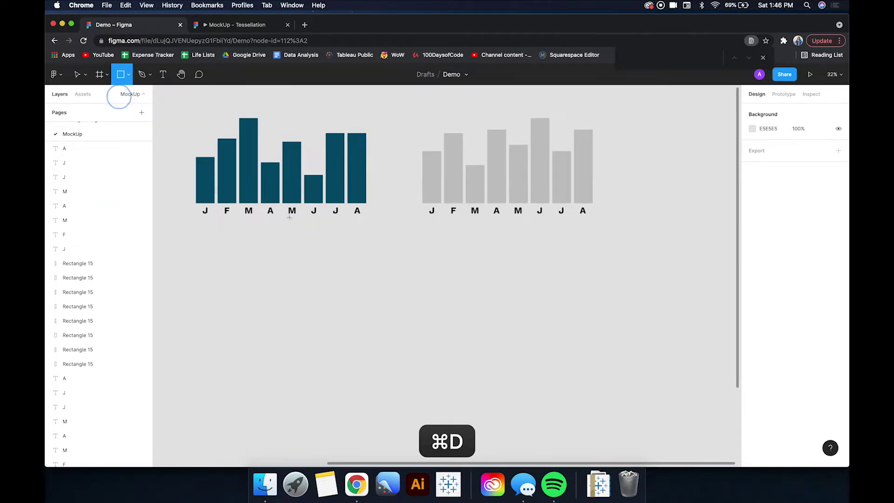
pyautogui.click(428, 246)
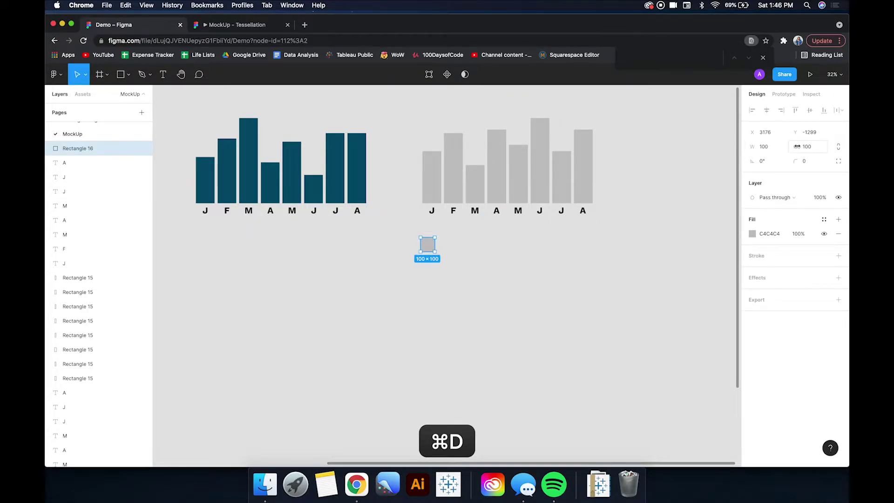
pyautogui.click(772, 149)
pyautogui.write('500')
pyautogui.press('Return')
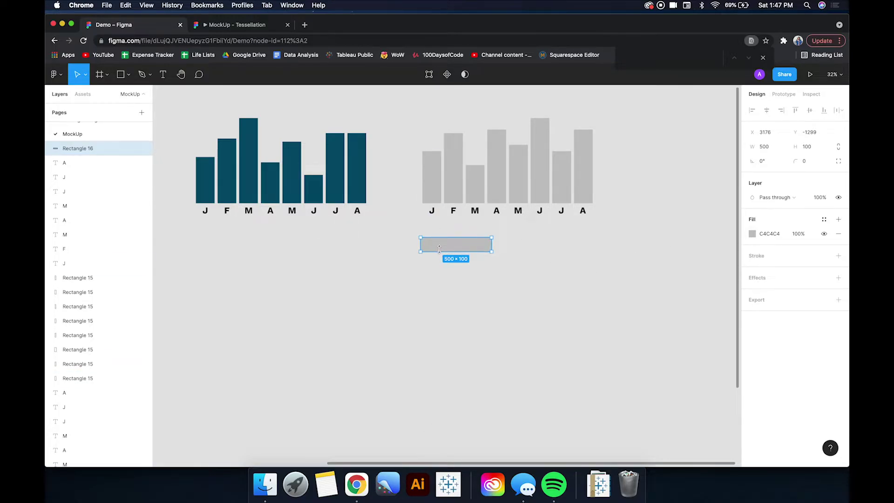
# Duplicate the bar with Cmd+D into evenly spaced copies stacked below it.
pyautogui.press('super')
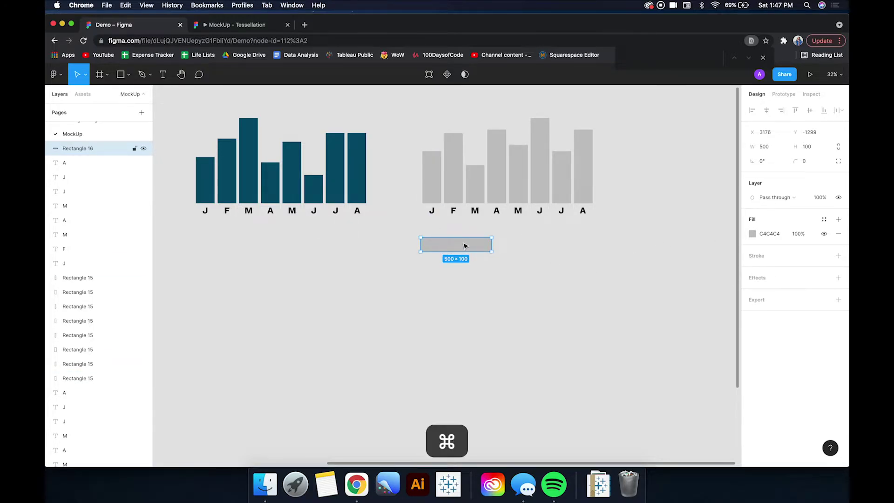
pyautogui.press('super+d')
pyautogui.moveTo(458, 246); pyautogui.dragTo(459, 265)
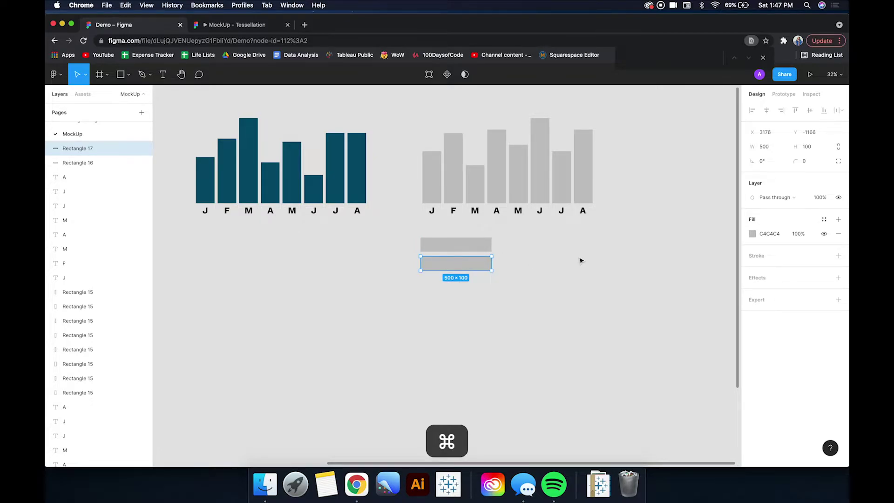
pyautogui.press('super+d')
pyautogui.press('super+d')
pyautogui.press('super+d')
pyautogui.press('super+d')
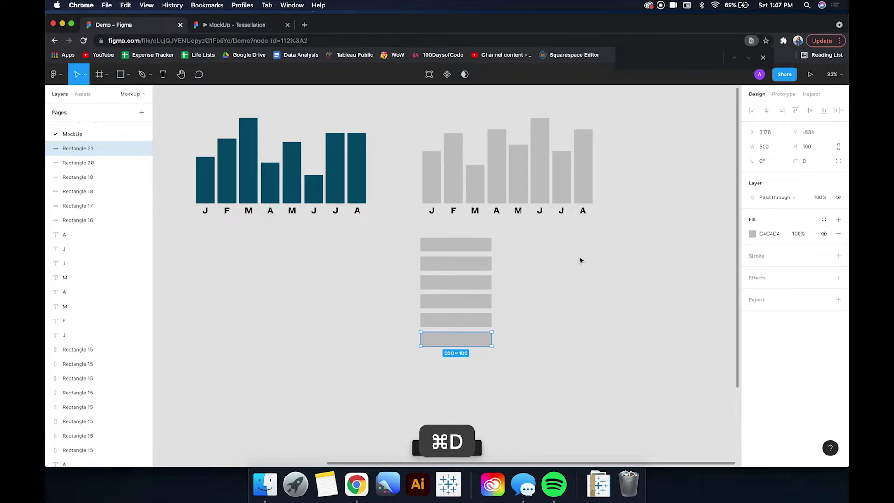
pyautogui.press('super+d')
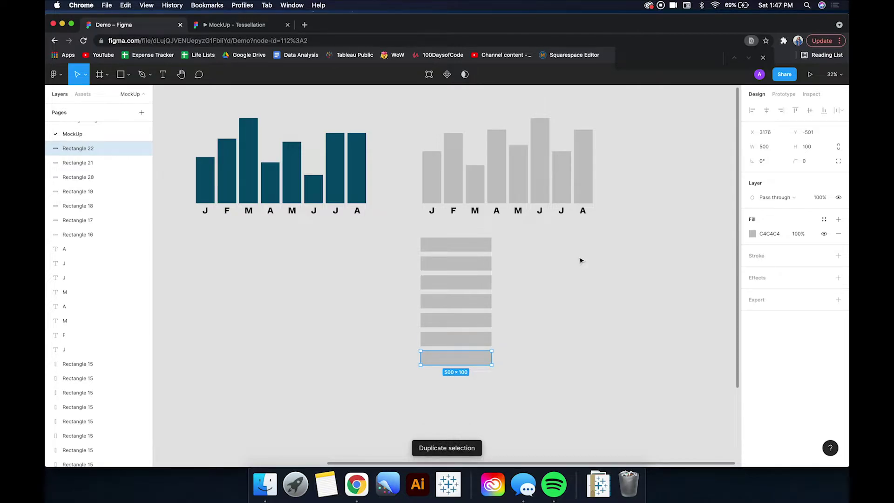
pyautogui.click(580, 260)
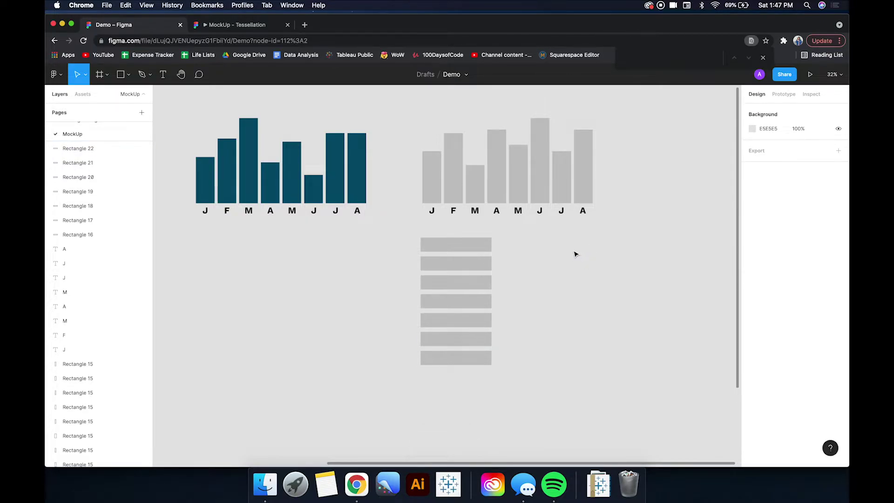
# Lengthen the lower bars by different amounts, then select all seven bars.
pyautogui.click(491, 263)
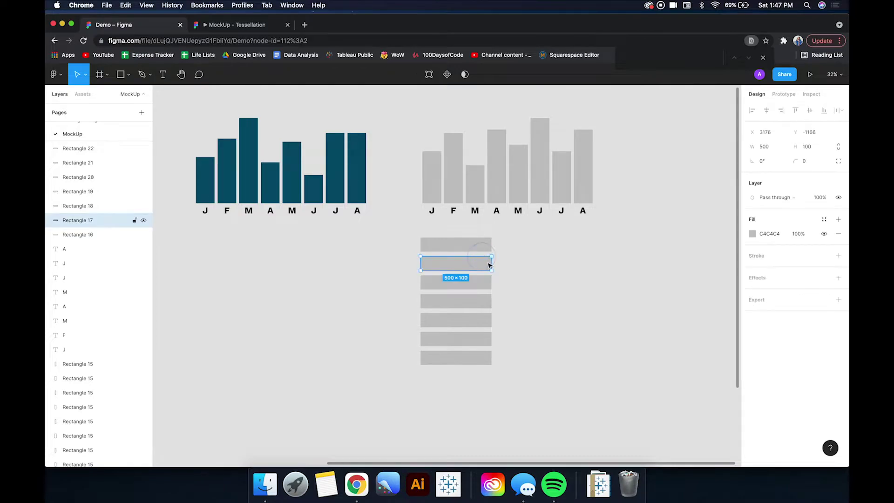
pyautogui.moveTo(492, 264); pyautogui.dragTo(549, 264)
pyautogui.click(483, 284)
pyautogui.moveTo(492, 282); pyautogui.dragTo(537, 301)
pyautogui.click(483, 302)
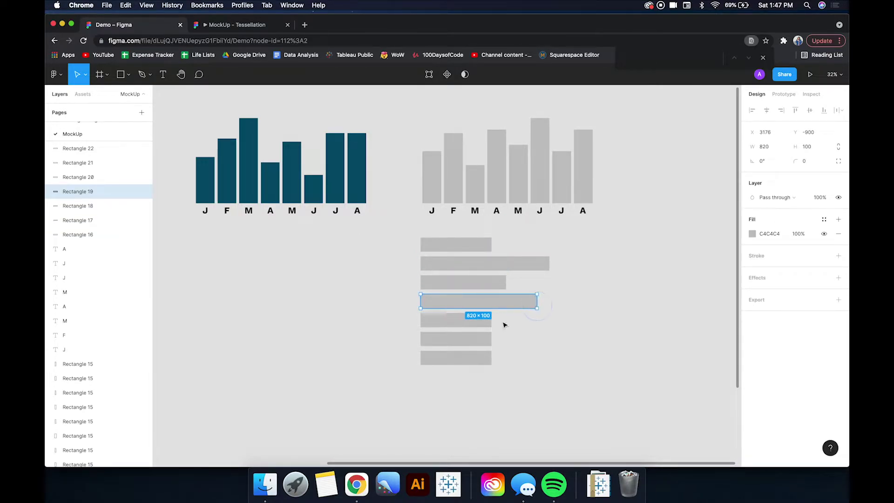
pyautogui.click(489, 323)
pyautogui.moveTo(492, 320); pyautogui.dragTo(542, 359)
pyautogui.click(490, 339)
pyautogui.click(489, 360)
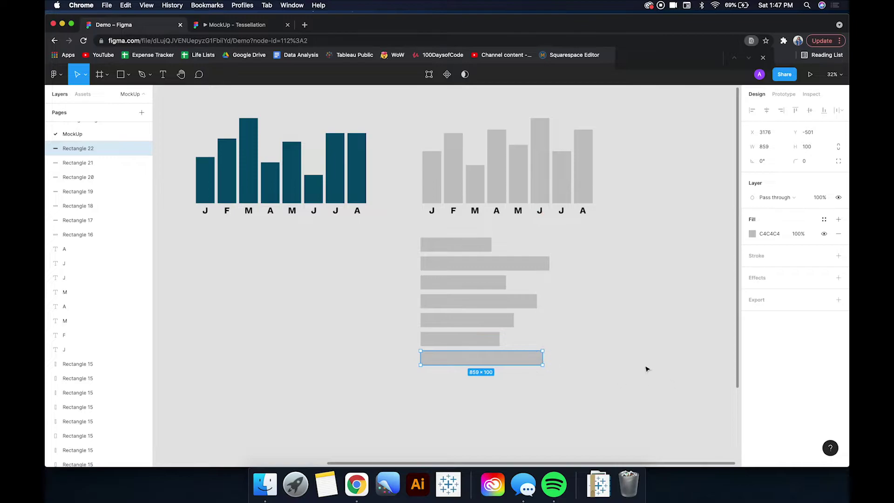
pyautogui.click(634, 362)
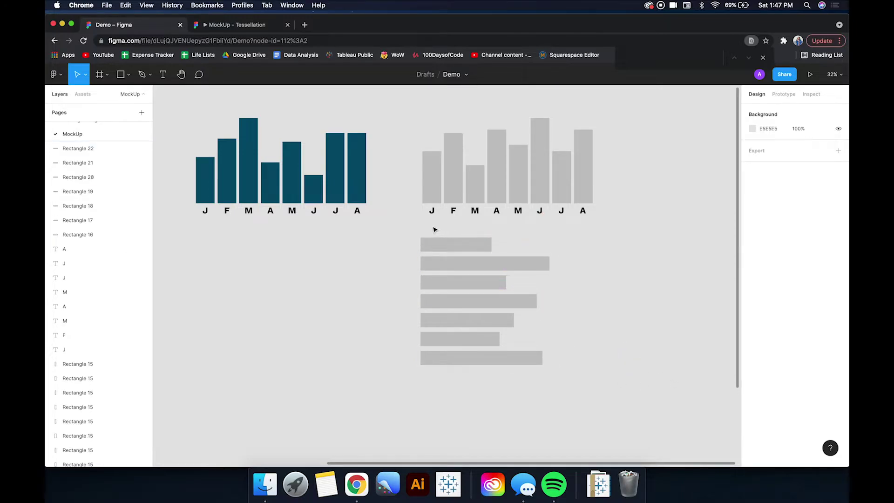
pyautogui.moveTo(390, 238); pyautogui.dragTo(524, 363)
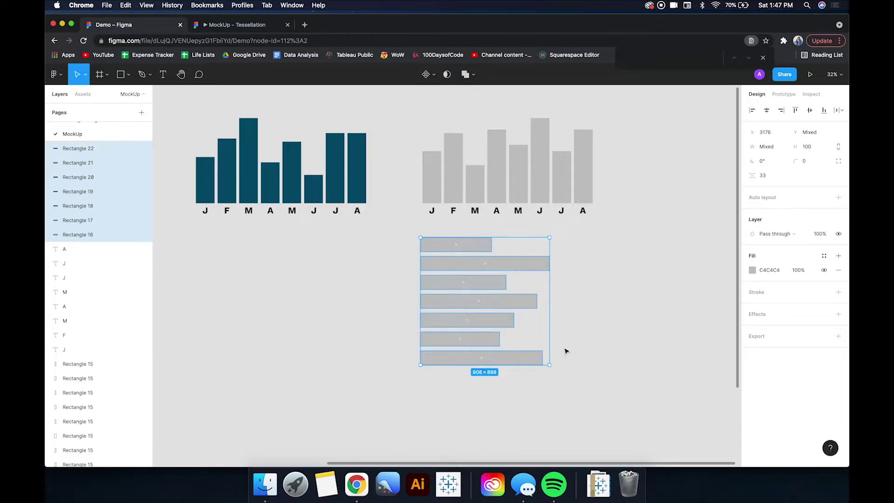
# Duplicate the seven bars below the originals and set all fourteen to width 600.
pyautogui.press('super+d')
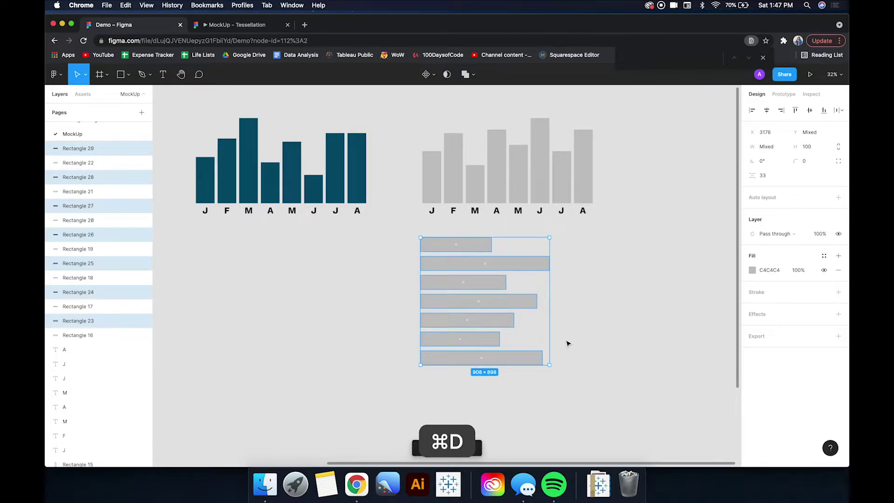
pyautogui.moveTo(464, 247); pyautogui.dragTo(463, 380)
pyautogui.scroll(-5, 559, 343)
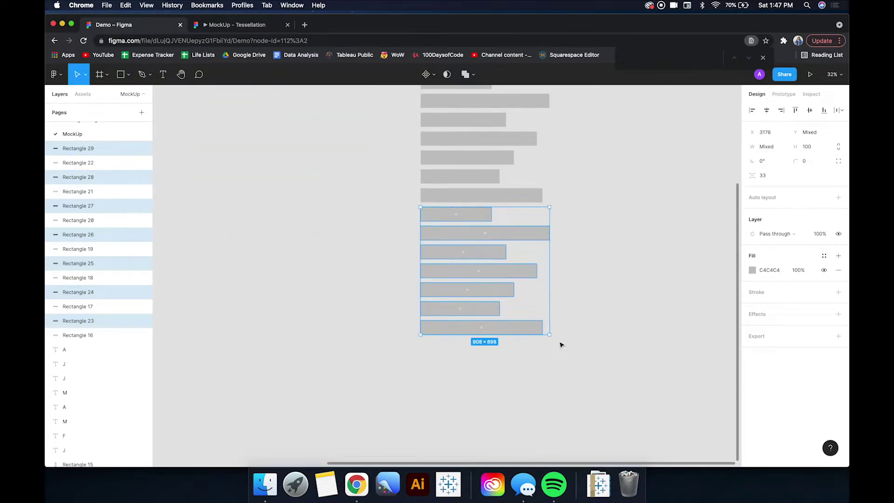
pyautogui.scroll(3, 561, 346)
pyautogui.moveTo(385, 150); pyautogui.dragTo(557, 419)
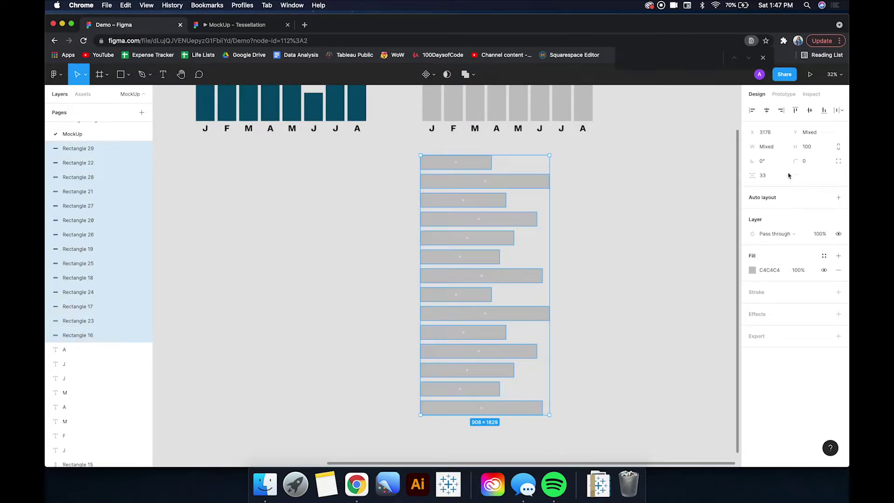
pyautogui.click(775, 148)
pyautogui.write('600')
pyautogui.press('Return')
pyautogui.click(584, 294)
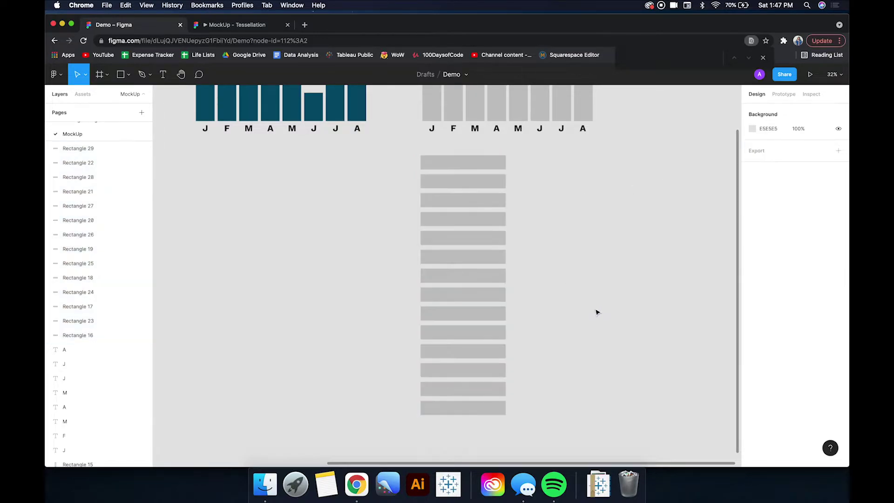
# Set the first, sixth, ninth, twelfth and bottom bars to width 720.
pyautogui.click(482, 168)
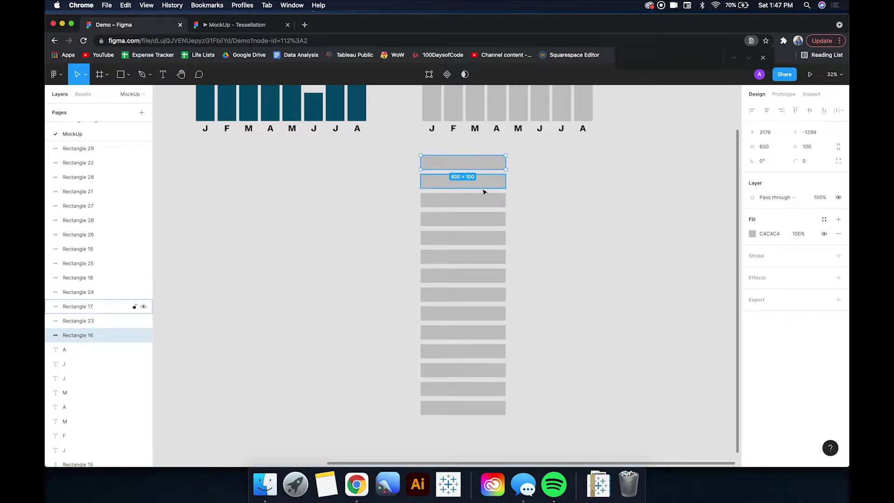
pyautogui.keyDown('shift'); pyautogui.click(482, 259); pyautogui.keyUp('shift')
pyautogui.keyDown('shift'); pyautogui.click(481, 312); pyautogui.keyUp('shift')
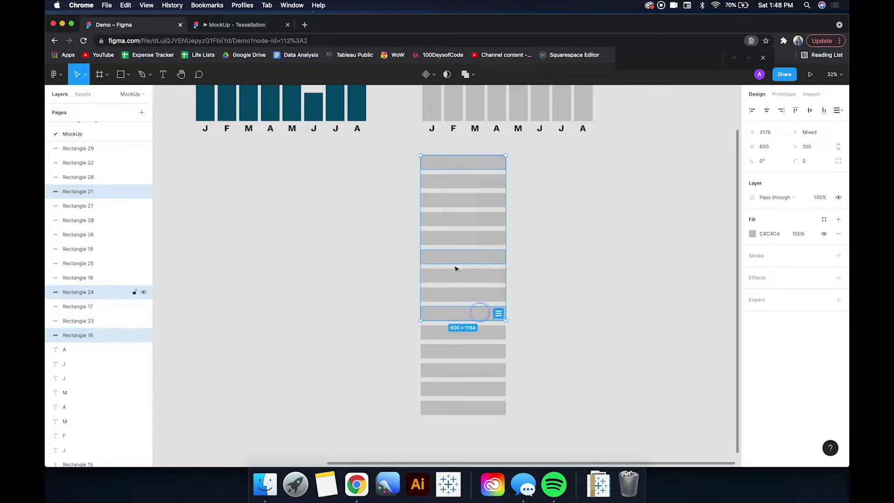
pyautogui.keyDown('shift'); pyautogui.click(452, 372); pyautogui.keyUp('shift')
pyautogui.keyDown('shift'); pyautogui.click(454, 407); pyautogui.keyUp('shift')
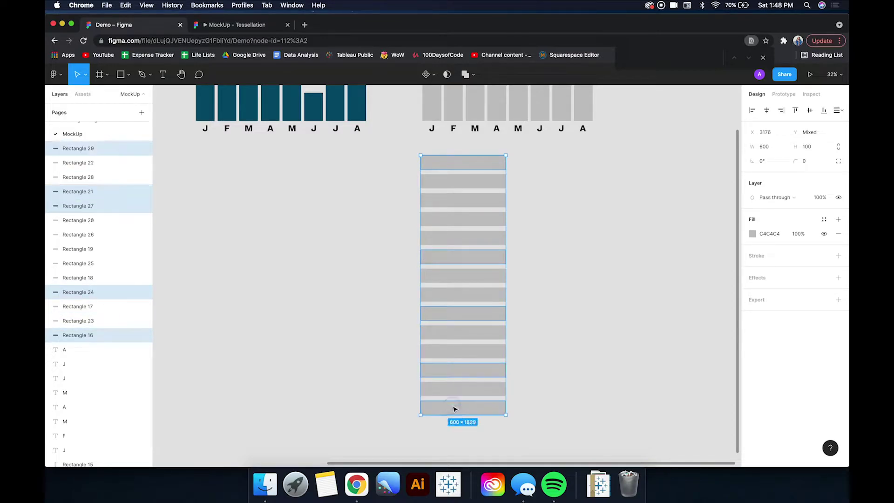
pyautogui.click(769, 149)
pyautogui.write('720')
pyautogui.press('Return')
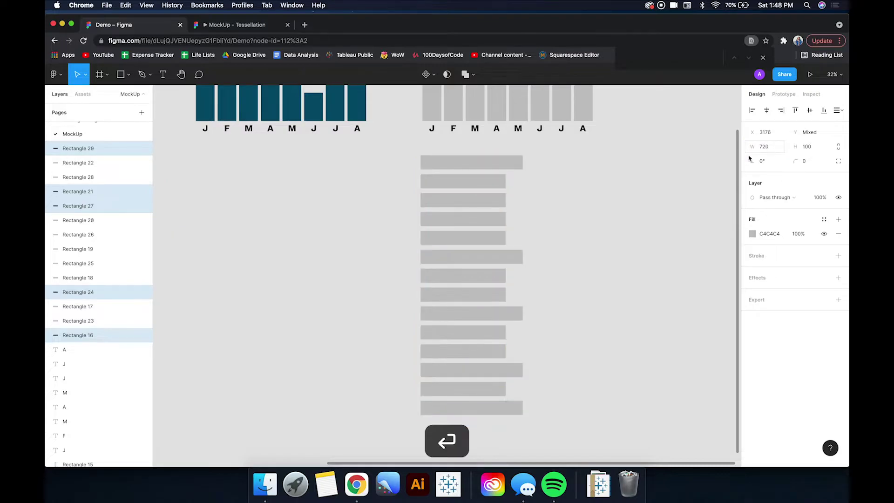
# Set the second bar and three others to width 540.
pyautogui.click(471, 182)
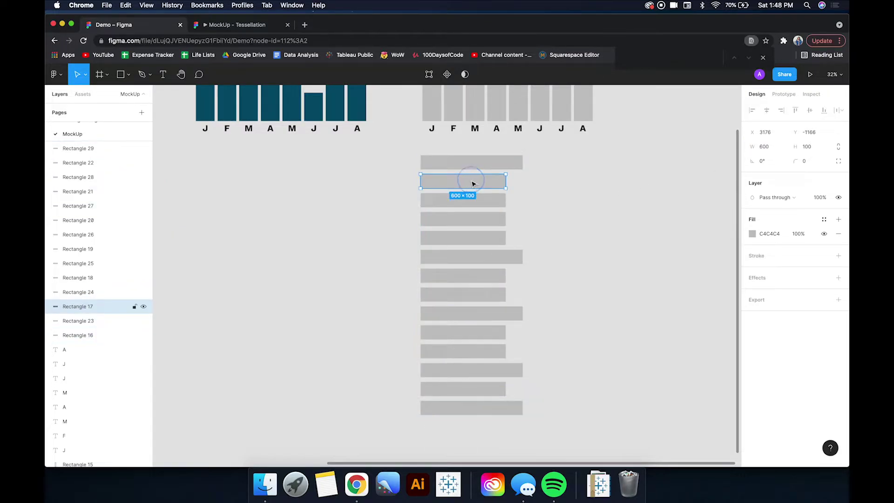
pyautogui.keyDown('shift'); pyautogui.click(470, 221); pyautogui.keyUp('shift')
pyautogui.keyDown('shift'); pyautogui.click(479, 298); pyautogui.keyUp('shift')
pyautogui.keyDown('shift'); pyautogui.click(479, 353); pyautogui.keyUp('shift')
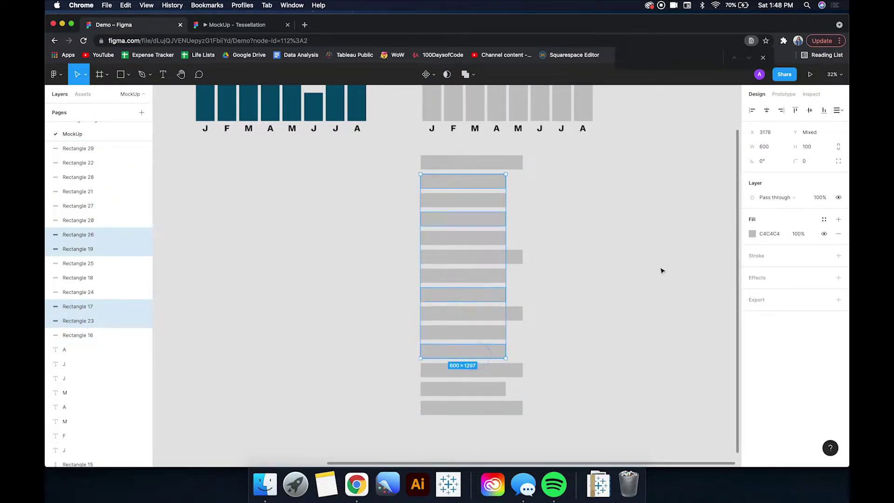
pyautogui.click(771, 150)
pyautogui.write('540')
pyautogui.press('Return')
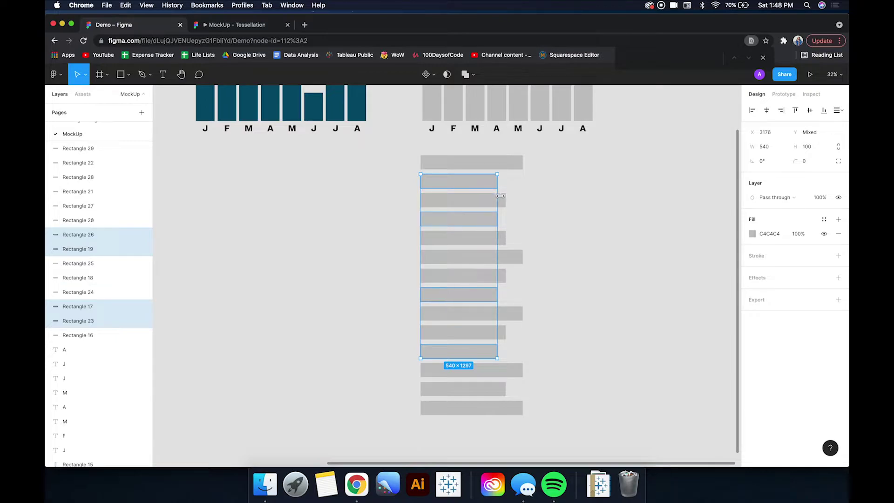
# Set the third and tenth bars to width 630.
pyautogui.click(503, 199)
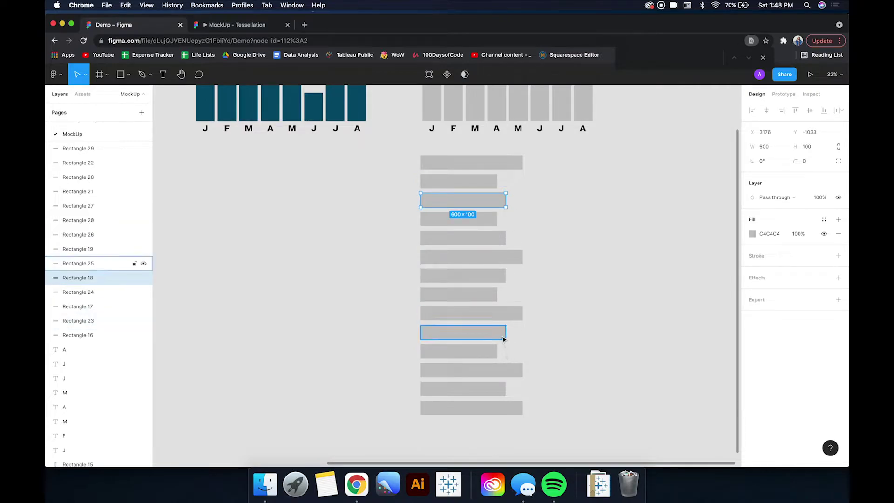
pyautogui.keyDown('shift'); pyautogui.click(503, 338); pyautogui.keyUp('shift')
pyautogui.click(778, 146)
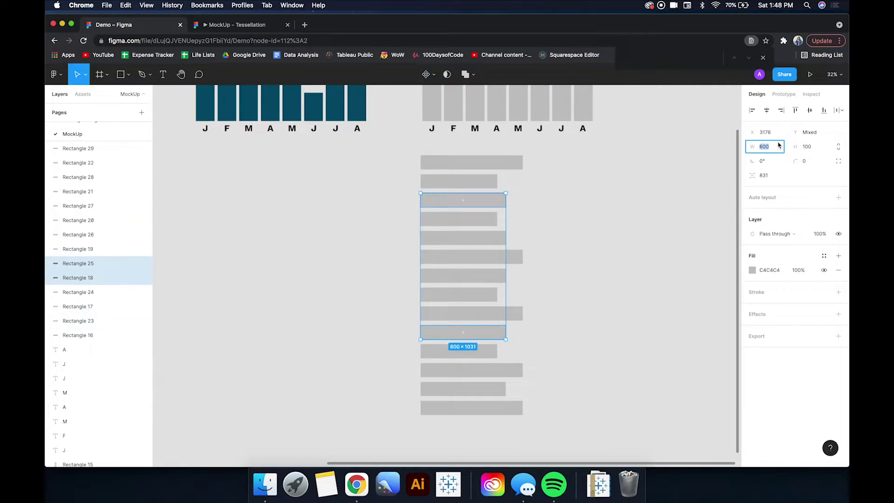
pyautogui.write('630')
pyautogui.press('Return')
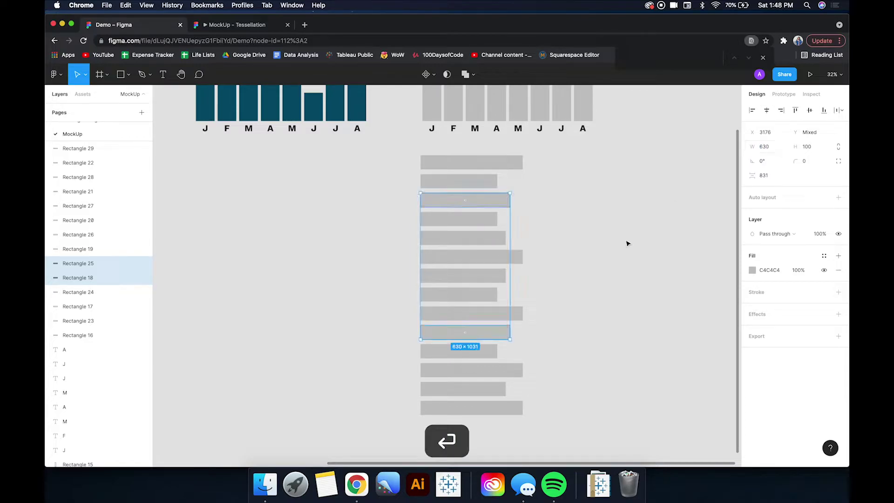
pyautogui.click(622, 258)
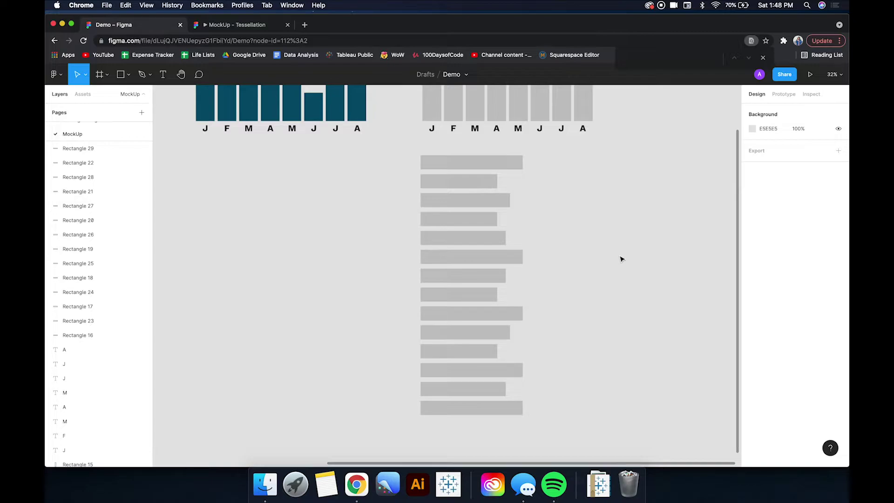
pyautogui.scroll(-2, 621, 259)
pyautogui.scroll(5, 623, 261)
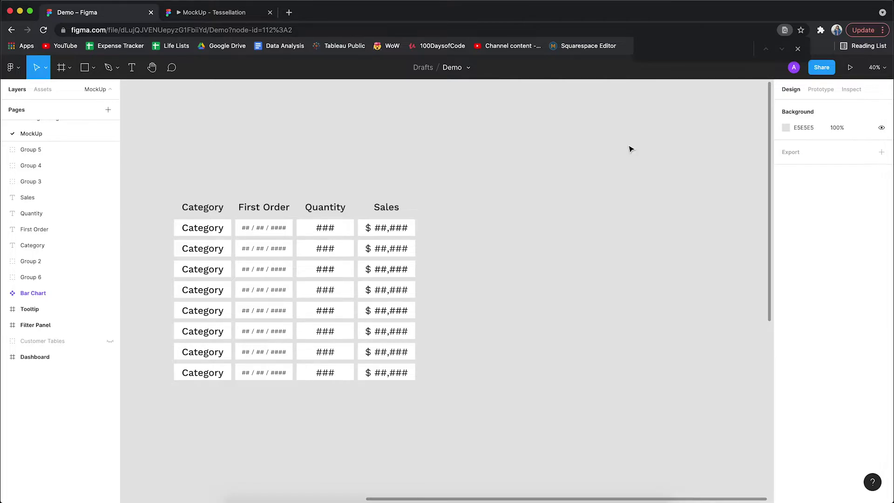
# Draw a 1200×800 rectangle and line it up level with the table.
pyautogui.click(87, 67)
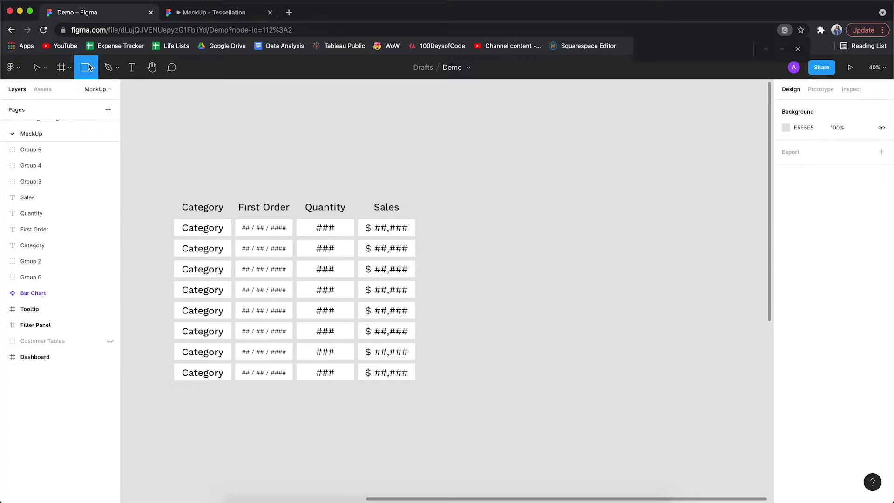
pyautogui.click(471, 211)
pyautogui.click(816, 149)
pyautogui.write('1200')
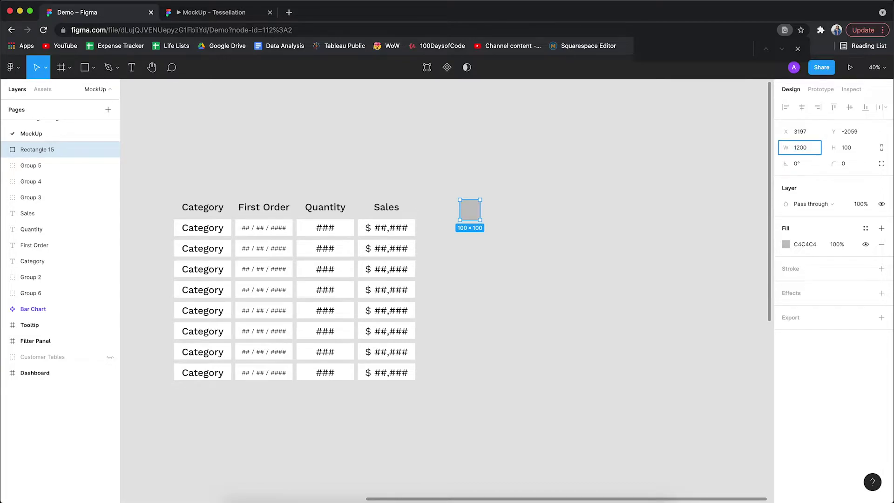
pyautogui.press('Tab')
pyautogui.write('800')
pyautogui.press('Return')
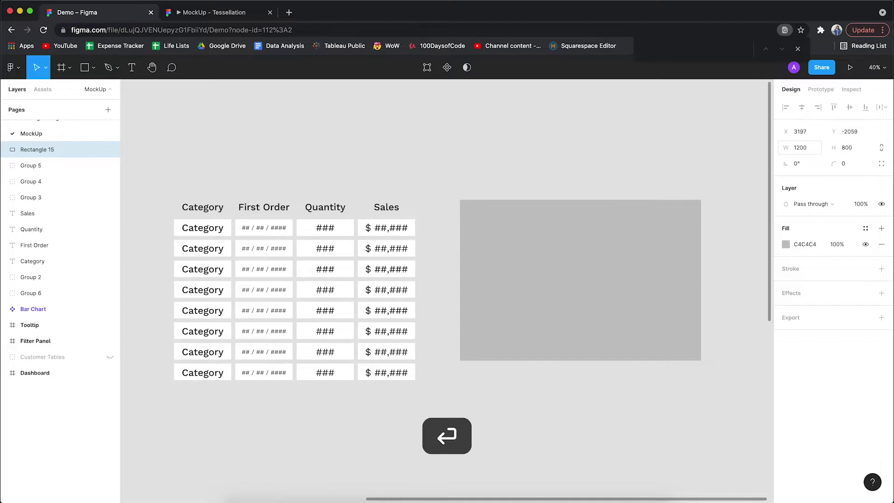
pyautogui.moveTo(531, 234); pyautogui.dragTo(531, 252)
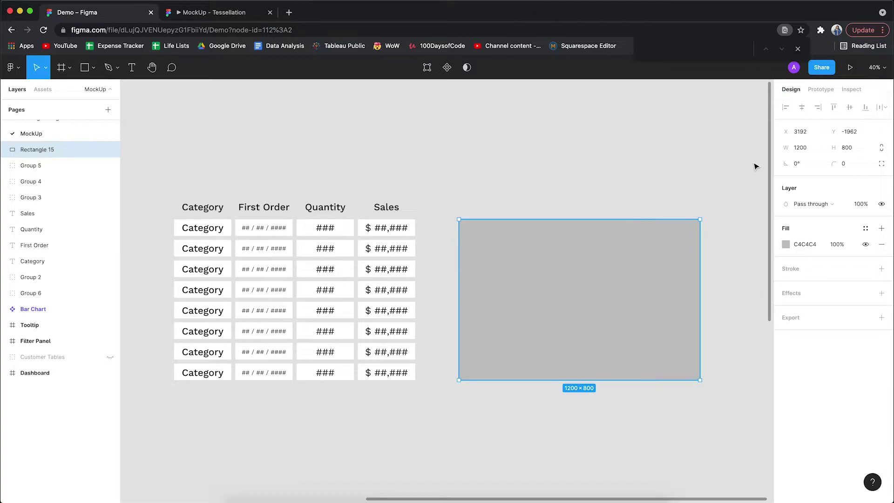
# Change the rectangle's fill from grey C4C4C4 to white FFFFFF.
pyautogui.click(787, 245)
pyautogui.click(694, 416)
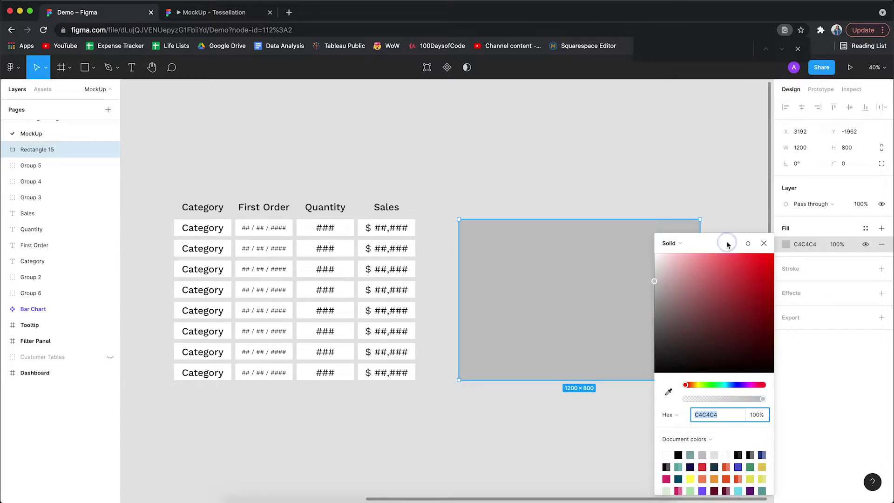
pyautogui.moveTo(727, 243); pyautogui.dragTo(715, 147)
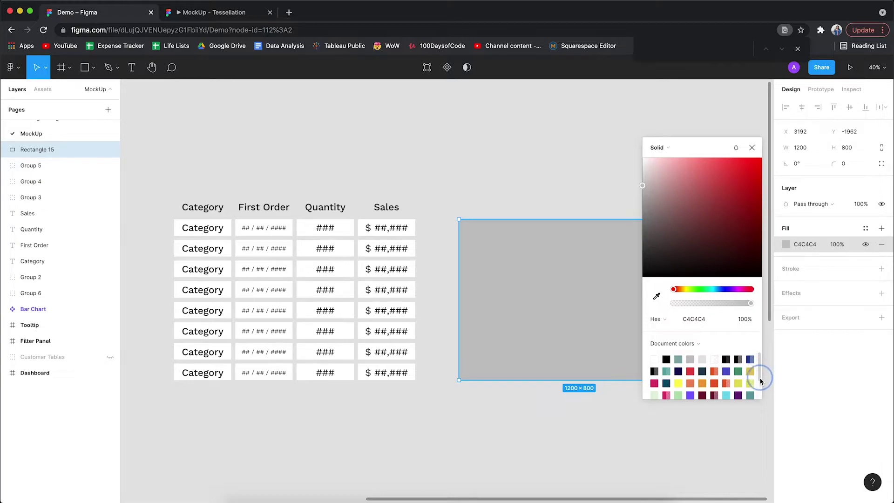
pyautogui.press('i')
pyautogui.click(655, 359)
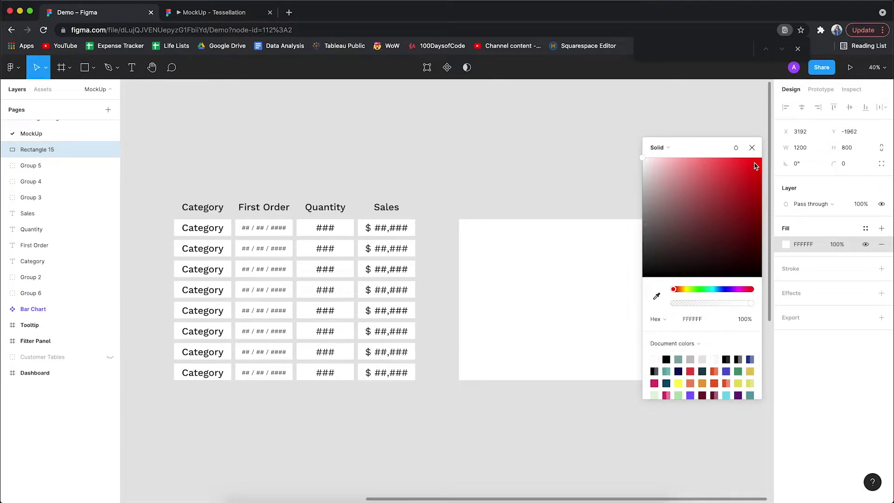
pyautogui.click(752, 148)
pyautogui.rightClick(548, 252)
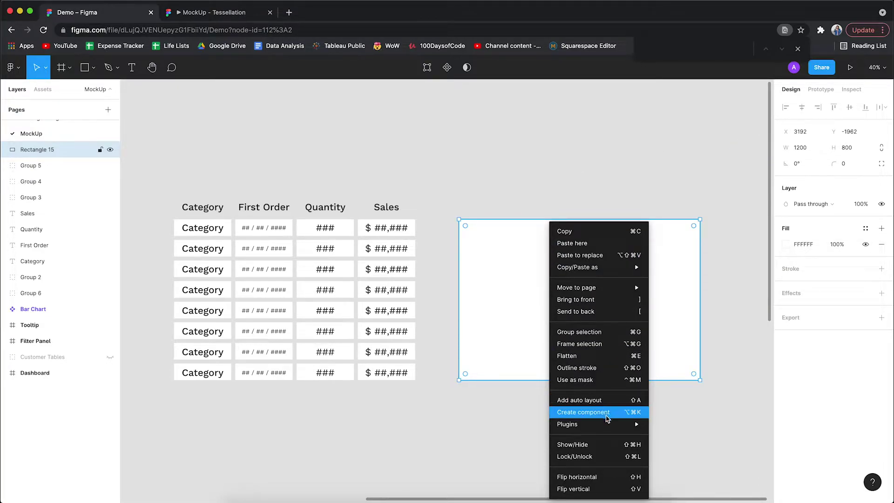
# Run Split Shape on the rectangle with 4 columns, 8 rows, 20 gutter and 0 margin.
pyautogui.moveTo(607, 425)
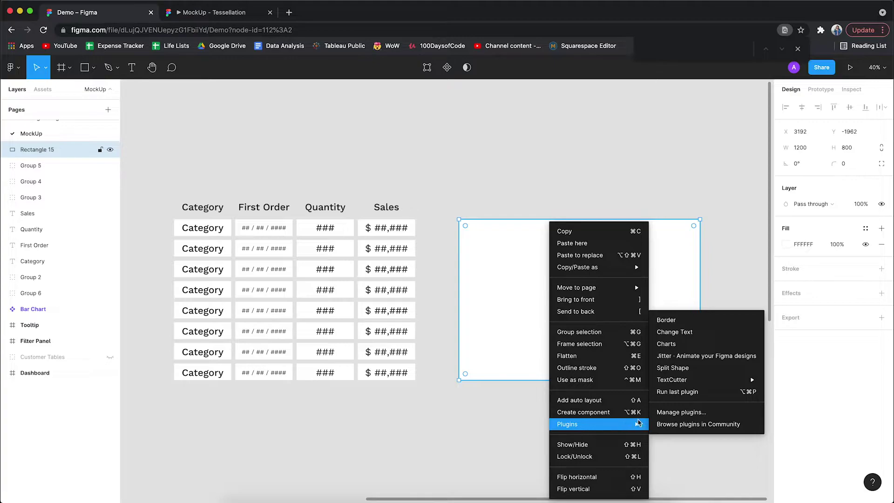
pyautogui.click(693, 370)
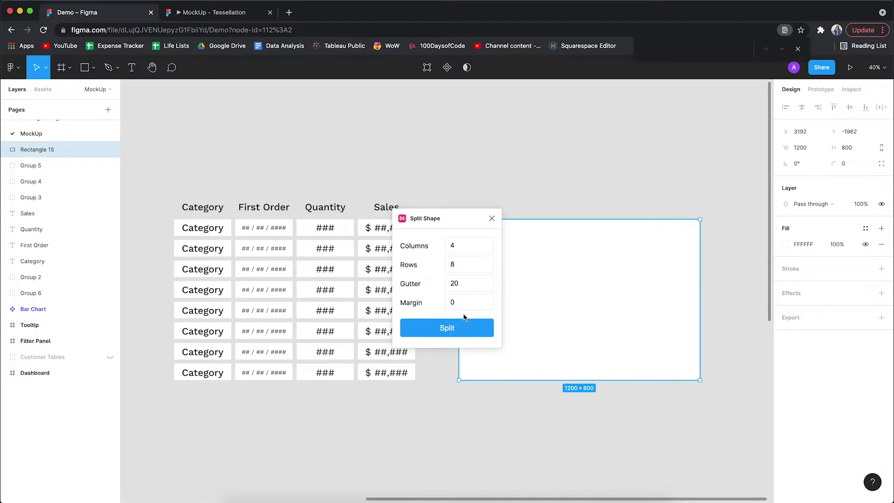
pyautogui.click(437, 331)
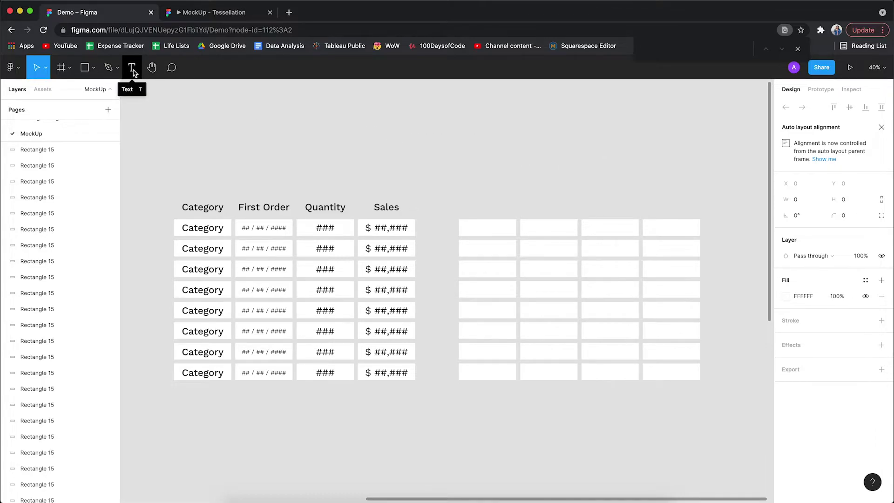
# Add a 'Category' heading above the grid's first column.
pyautogui.press('t')
pyautogui.click(490, 163)
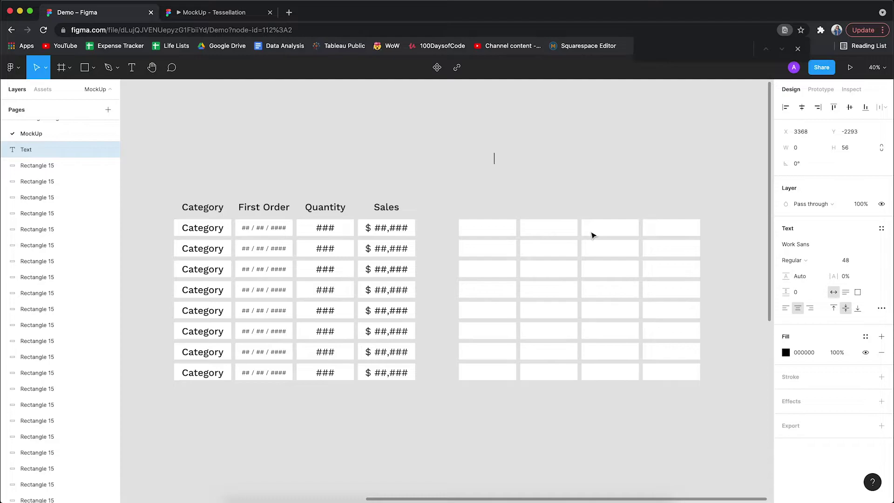
pyautogui.write('Category')
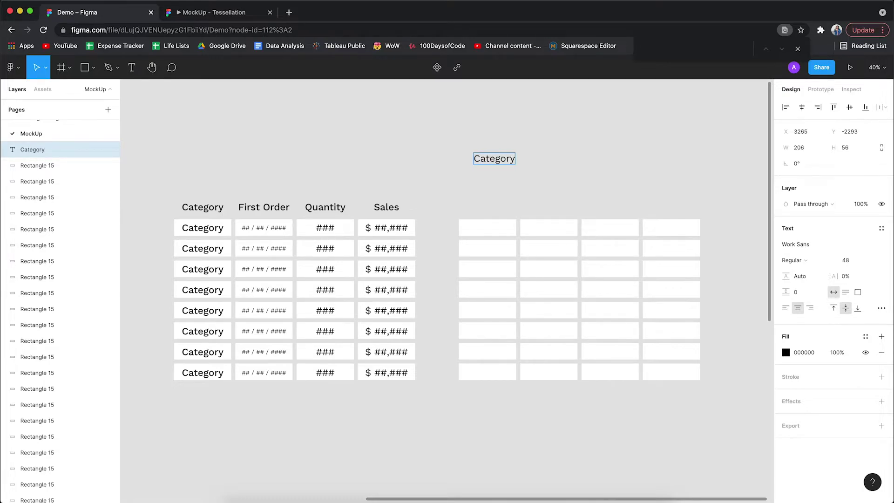
pyautogui.press('Escape')
pyautogui.moveTo(497, 161); pyautogui.dragTo(490, 210)
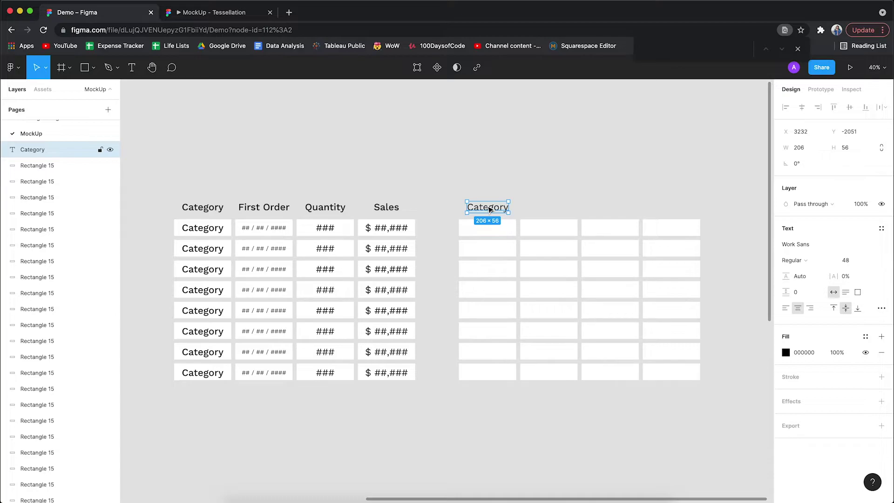
# Duplicate it as a 'First Order' heading above the second column.
pyautogui.press('super+d')
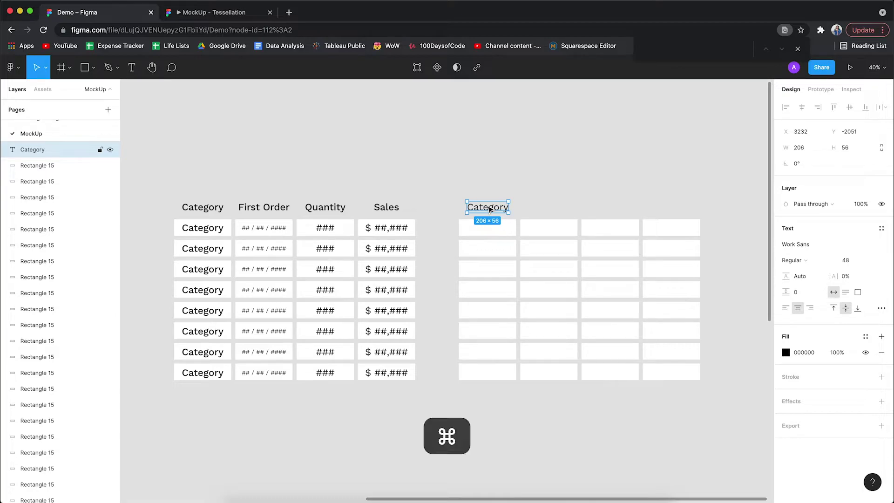
pyautogui.moveTo(490, 210); pyautogui.dragTo(550, 207)
pyautogui.doubleClick(550, 208)
pyautogui.write('First Order')
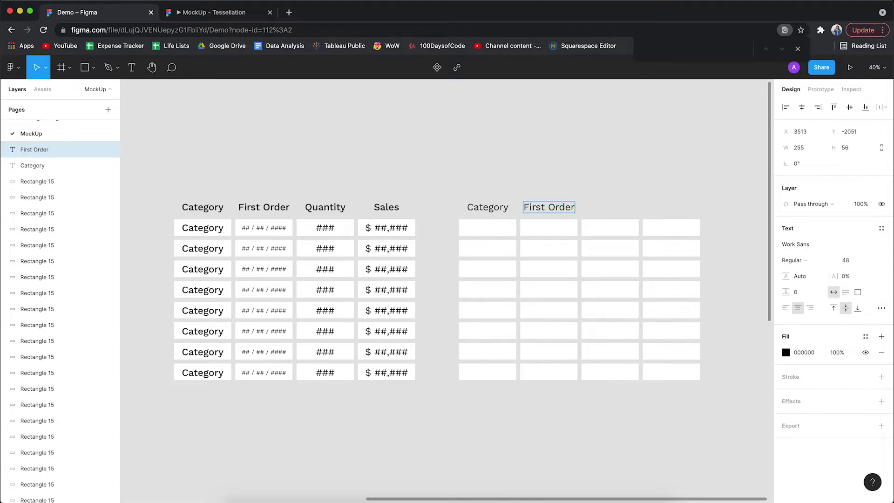
pyautogui.press('Escape')
# Add 'Quantity' and 'Sales' headings above the third and fourth columns.
pyautogui.press('super+d')
pyautogui.moveTo(551, 210); pyautogui.dragTo(610, 208)
pyautogui.doubleClick(610, 206)
pyautogui.write('Quantity')
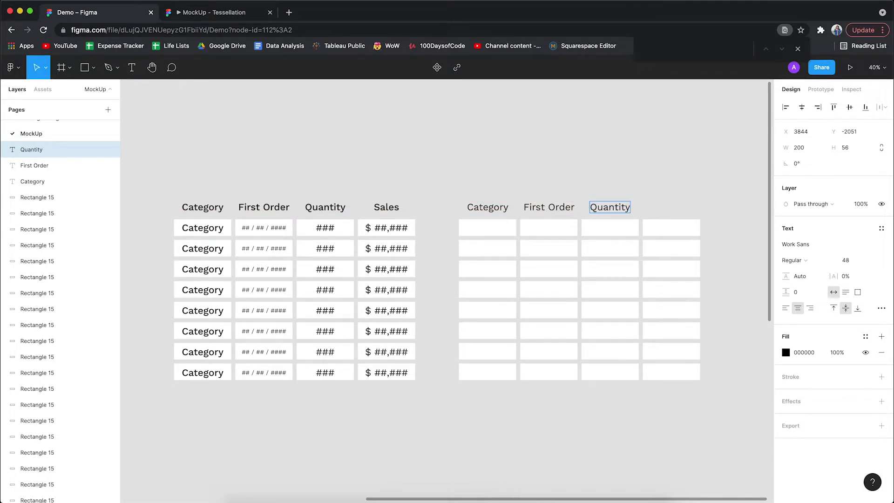
pyautogui.press('Escape')
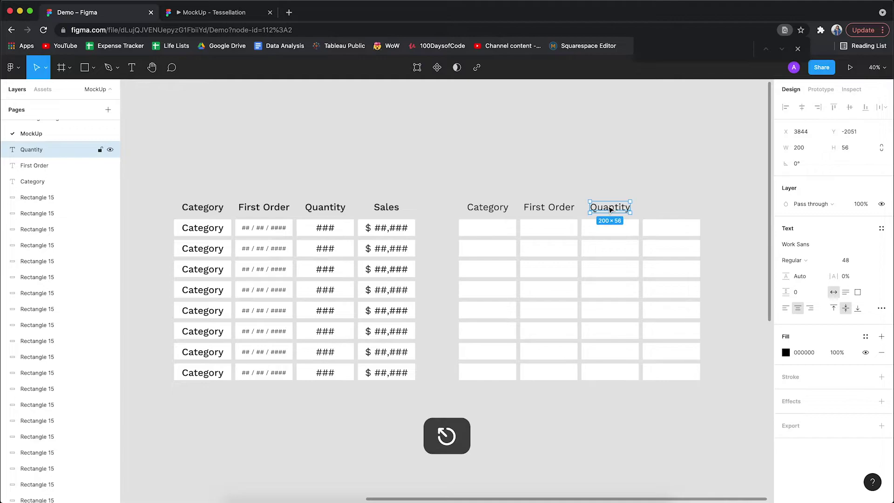
pyautogui.press('super+d')
pyautogui.moveTo(611, 209); pyautogui.dragTo(674, 211)
pyautogui.doubleClick(673, 211)
pyautogui.write('Sales')
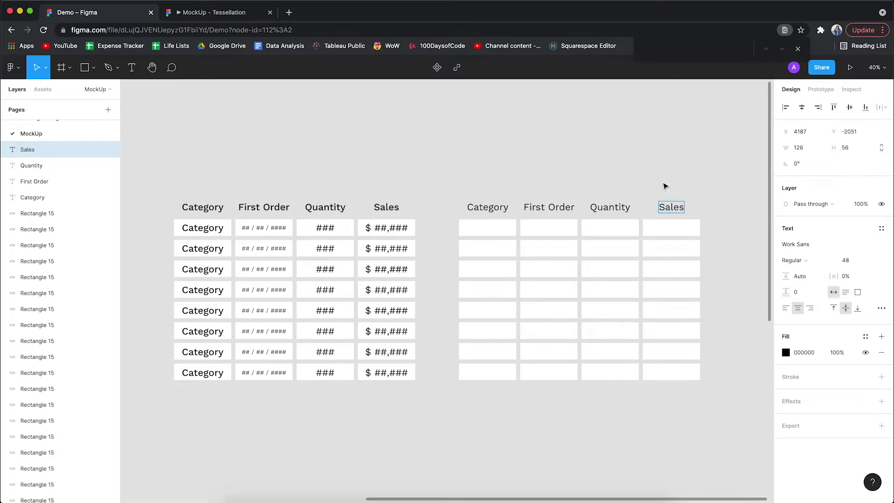
pyautogui.press('Escape')
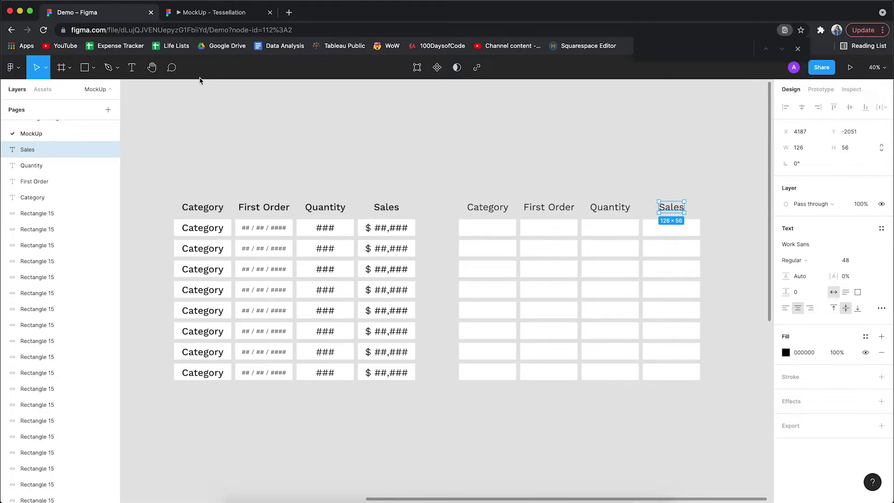
# Create a 'Category' text box sized 285×82.5 to match a grid cell.
pyautogui.click(132, 69)
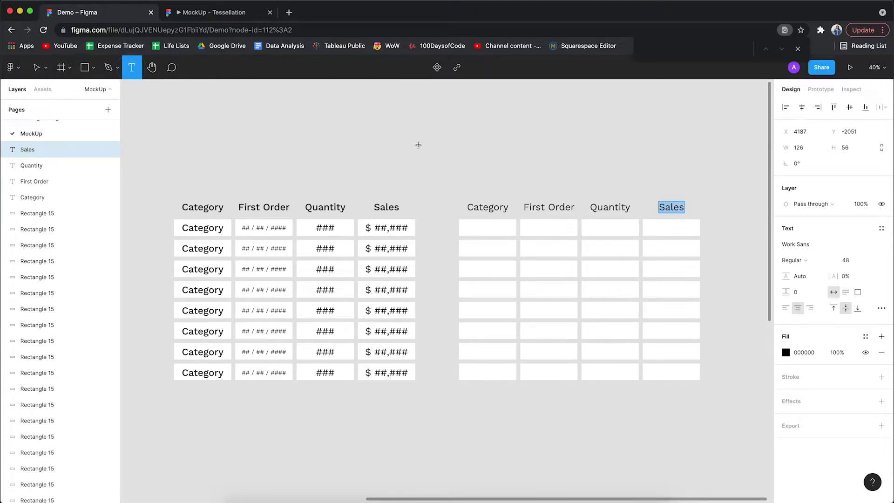
pyautogui.click(475, 145)
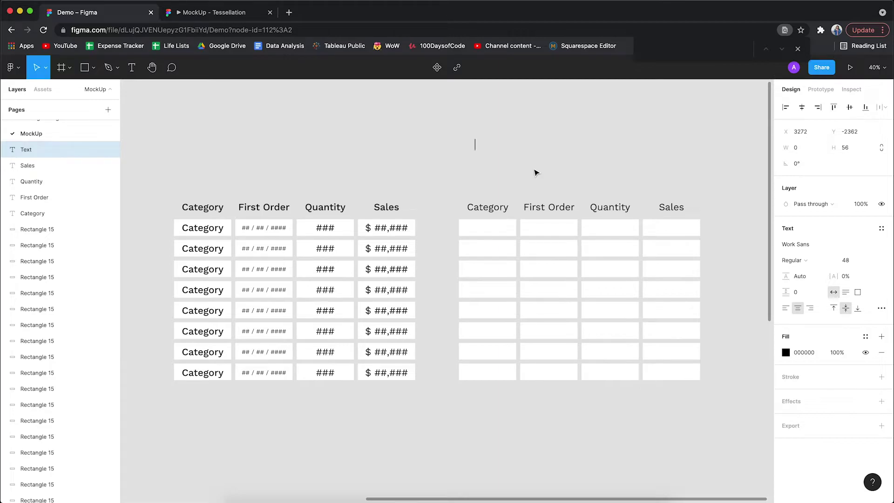
pyautogui.write('Category')
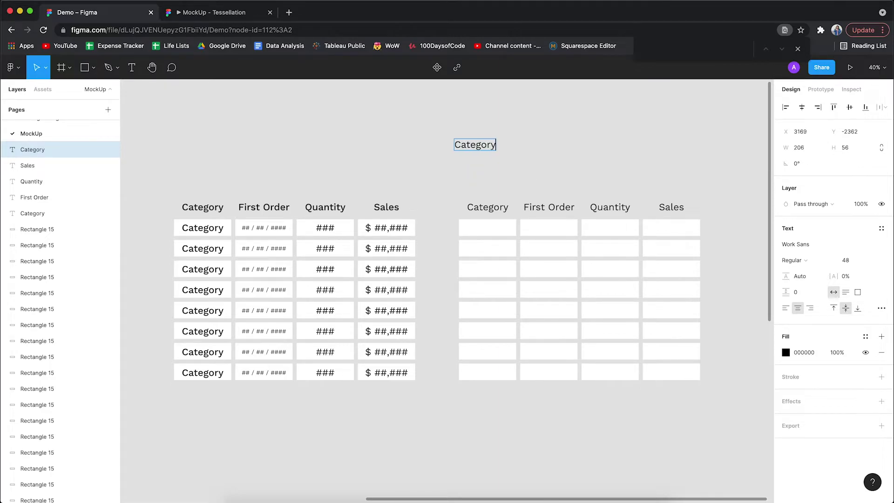
pyautogui.press('Escape')
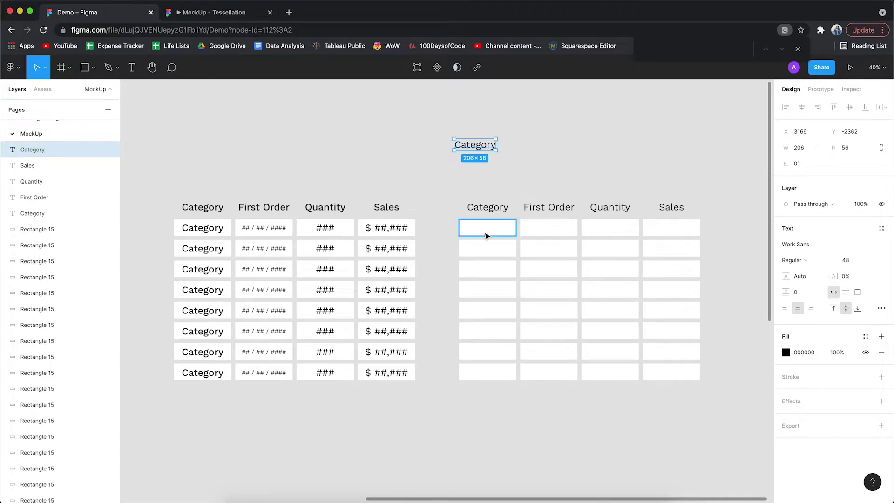
pyautogui.click(485, 235)
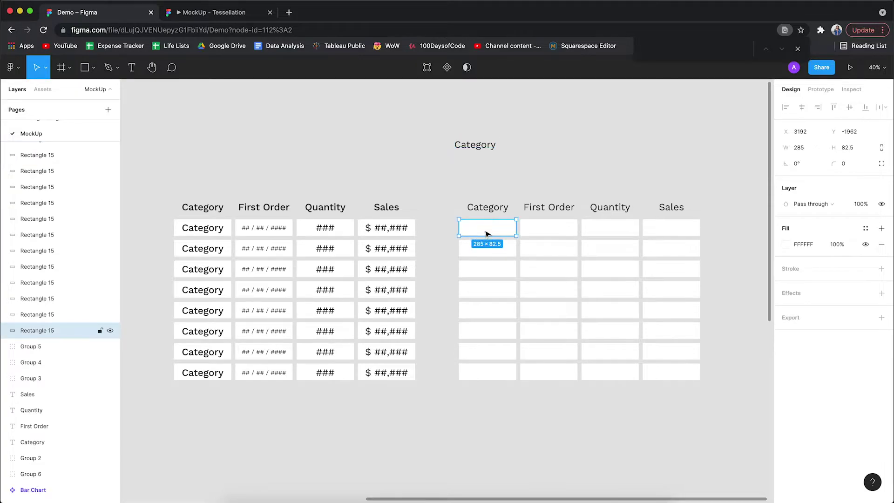
pyautogui.click(472, 146)
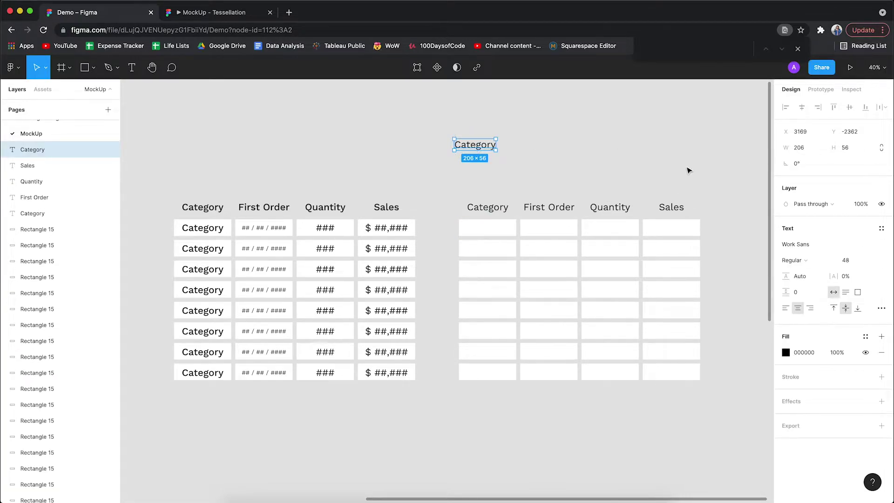
pyautogui.click(815, 149)
pyautogui.write('28')
pyautogui.press('Tab')
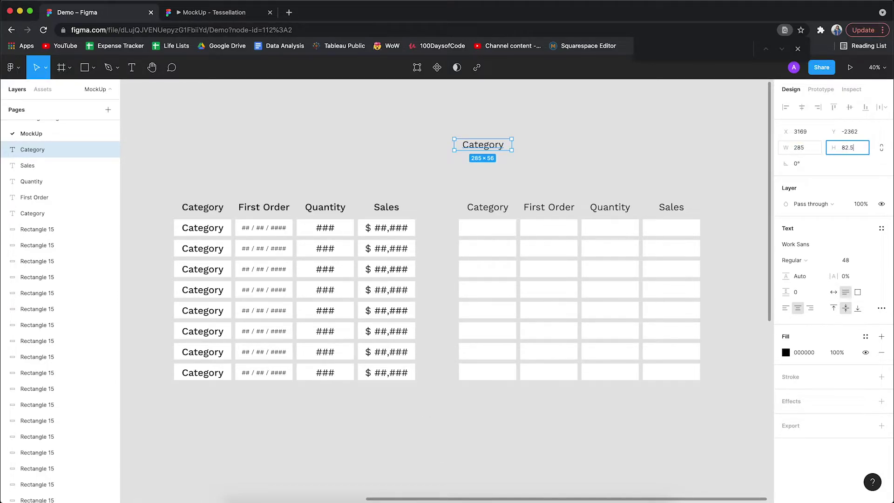
pyautogui.press('Return')
# Place the Category text in the first cell and duplicate it down the column's rows.
pyautogui.moveTo(484, 148); pyautogui.dragTo(490, 227)
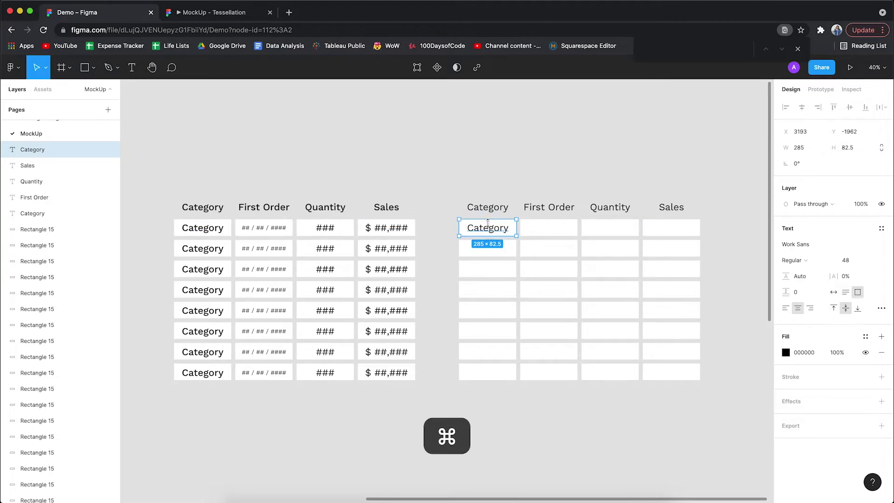
pyautogui.press('super+d')
pyautogui.moveTo(493, 228); pyautogui.dragTo(493, 250)
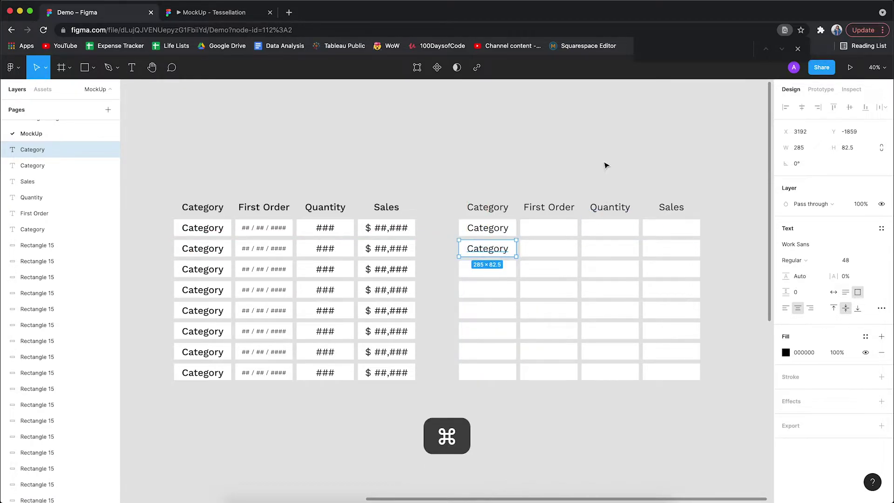
pyautogui.press('super+d')
pyautogui.press('super+d')
pyautogui.press('super+d')
pyautogui.press('super+d')
pyautogui.press('super+d')
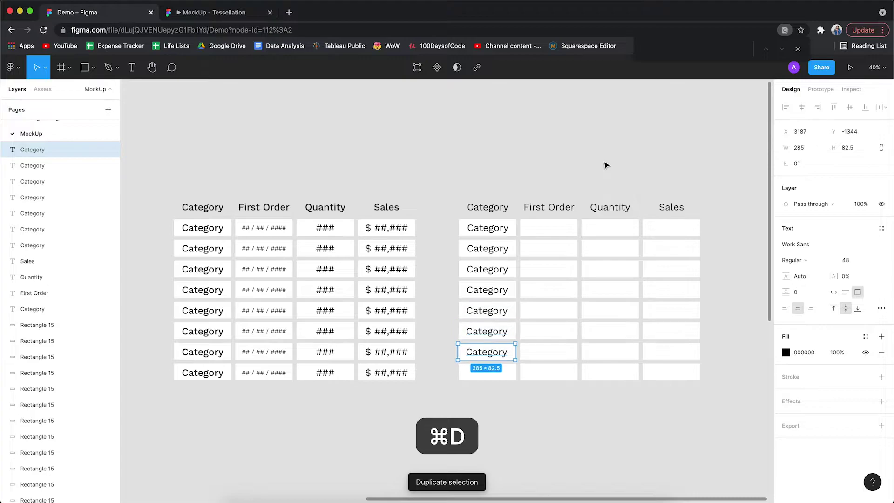
pyautogui.press('super+d')
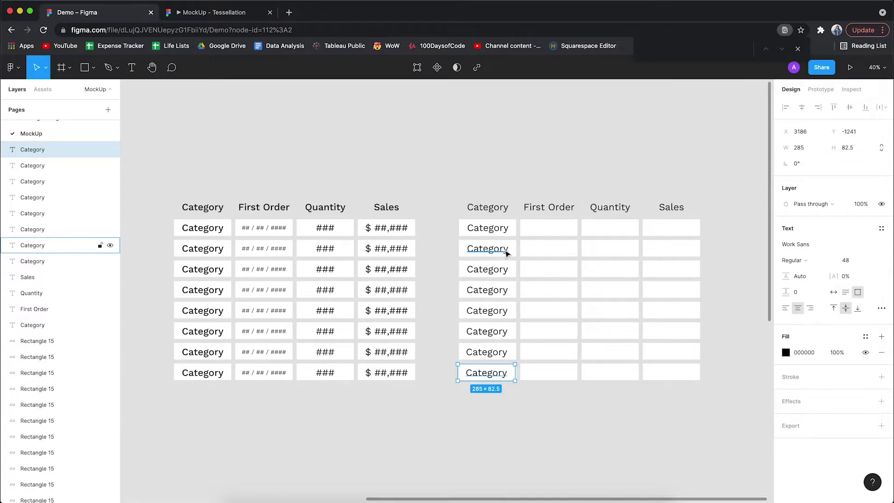
# Select the eight Category cells of the first column and group them.
pyautogui.keyDown('shift'); pyautogui.click(497, 352); pyautogui.keyUp('shift')
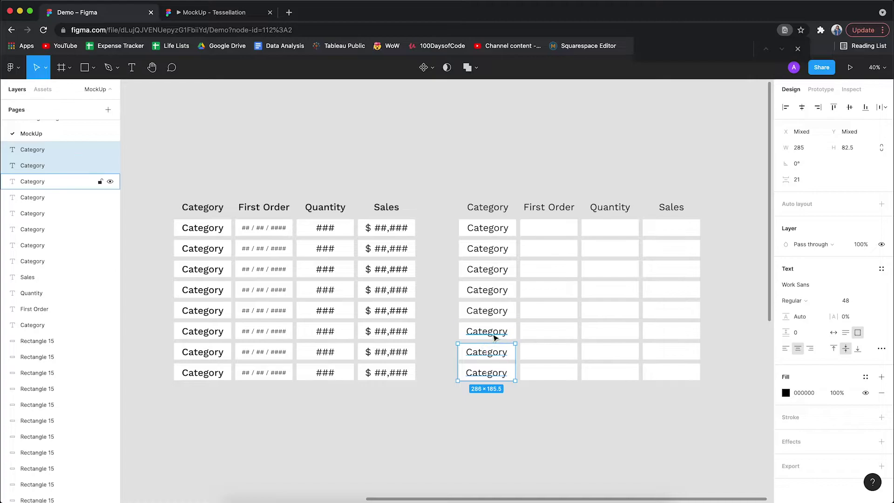
pyautogui.keyDown('shift'); pyautogui.click(495, 333); pyautogui.keyUp('shift')
pyautogui.keyDown('shift'); pyautogui.click(494, 312); pyautogui.keyUp('shift')
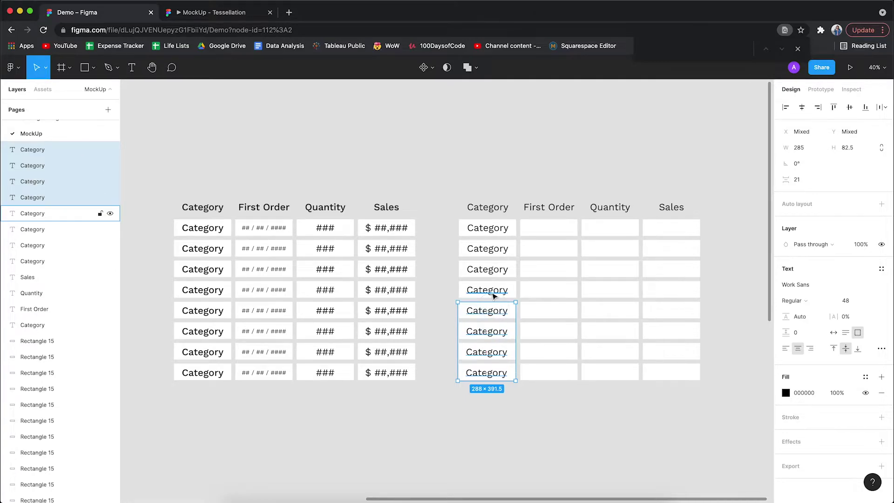
pyautogui.keyDown('shift'); pyautogui.click(493, 293); pyautogui.keyUp('shift')
pyautogui.keyDown('shift'); pyautogui.click(493, 272); pyautogui.keyUp('shift')
pyautogui.keyDown('shift'); pyautogui.click(494, 252); pyautogui.keyUp('shift')
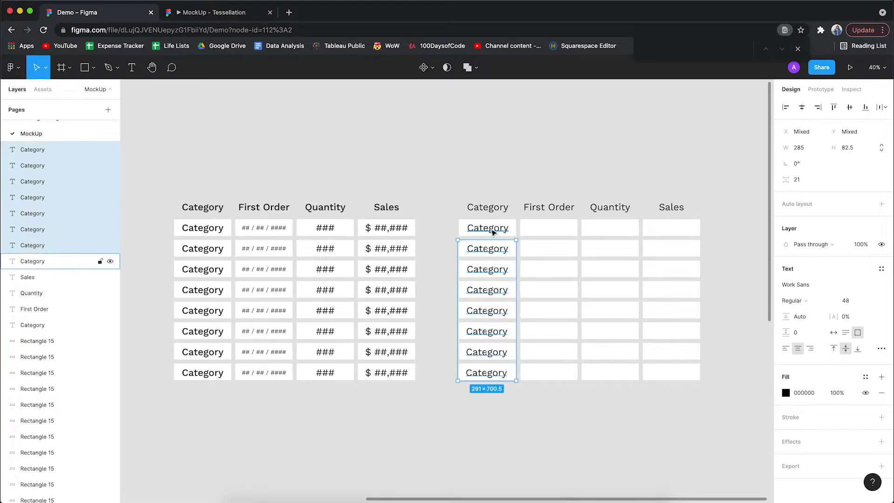
pyautogui.keyDown('shift'); pyautogui.click(493, 231); pyautogui.keyUp('shift')
pyautogui.press('super')
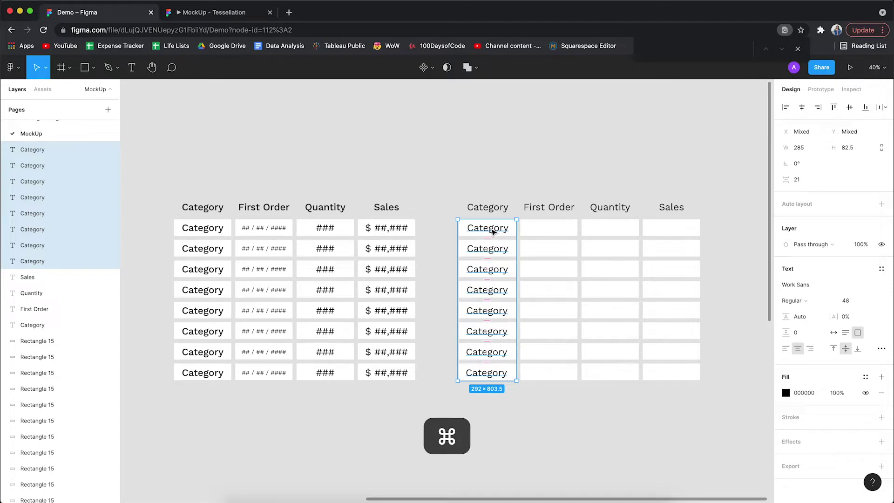
pyautogui.press('super+g')
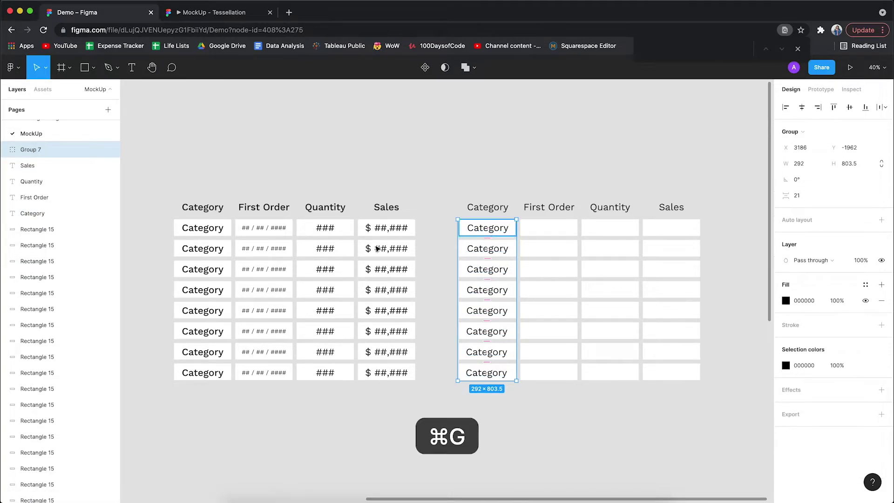
pyautogui.click(5, 150)
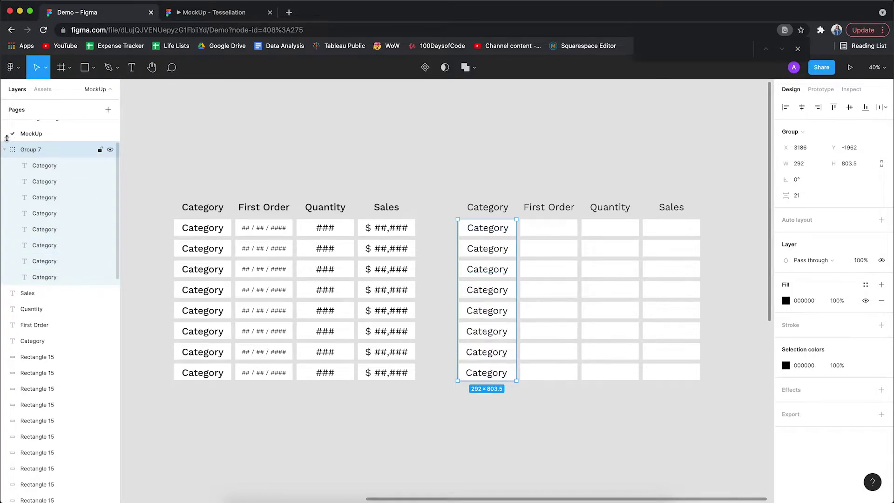
pyautogui.click(5, 149)
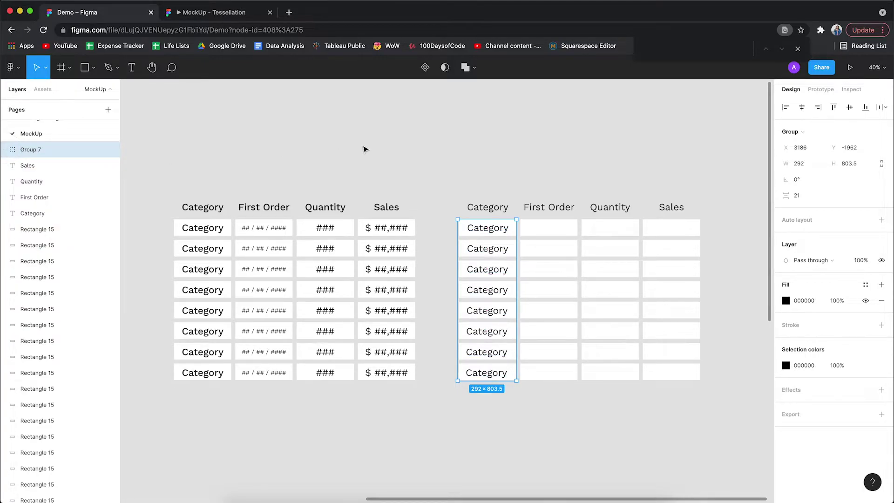
# Duplicate the grouped column into the First Order, Quantity and Sales columns.
pyautogui.press('super')
pyautogui.press('super+d')
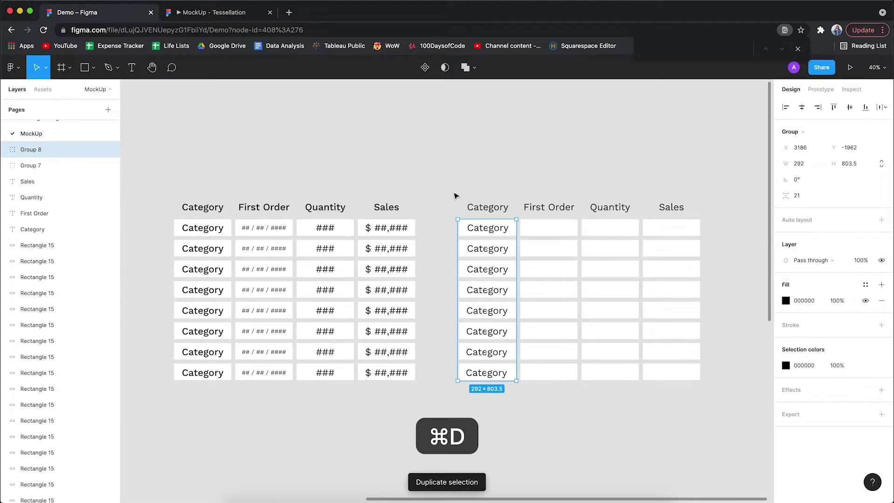
pyautogui.moveTo(486, 232); pyautogui.dragTo(548, 232)
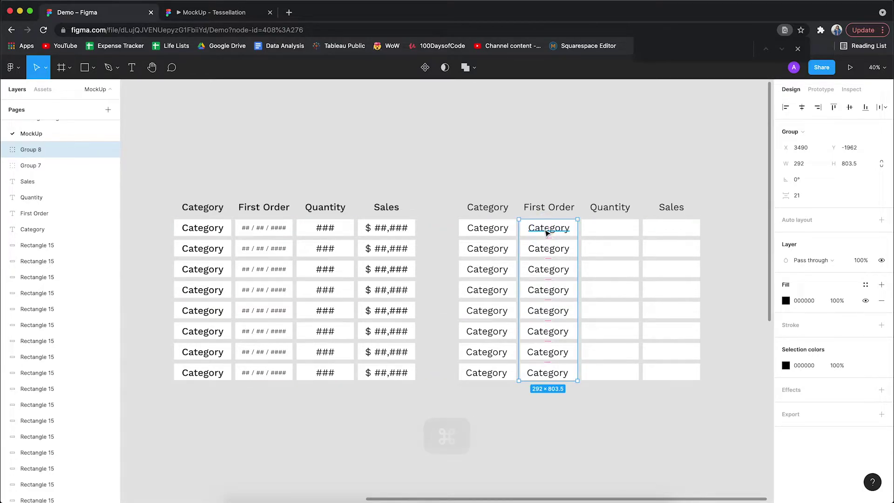
pyautogui.press('super+d')
pyautogui.press('super+d')
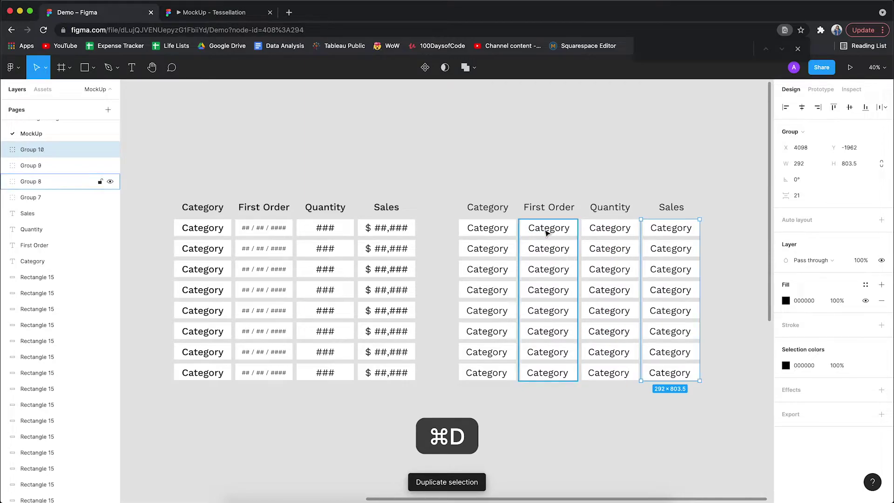
pyautogui.click(578, 152)
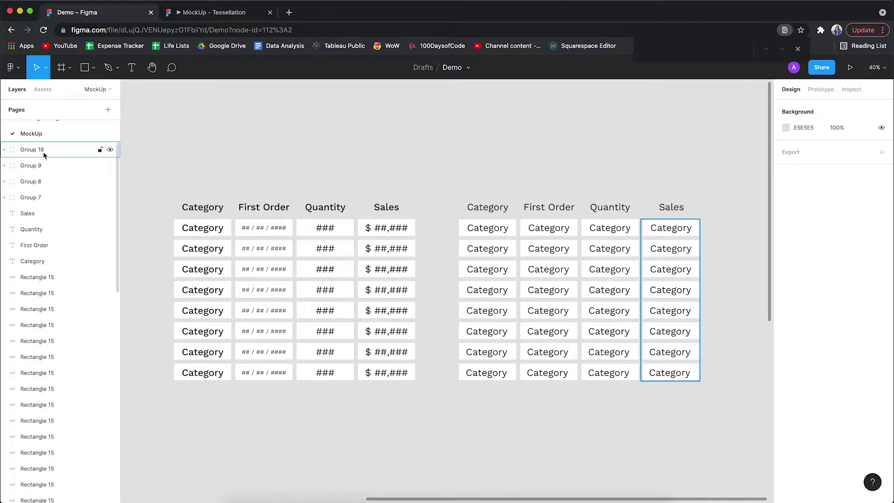
pyautogui.click(4, 181)
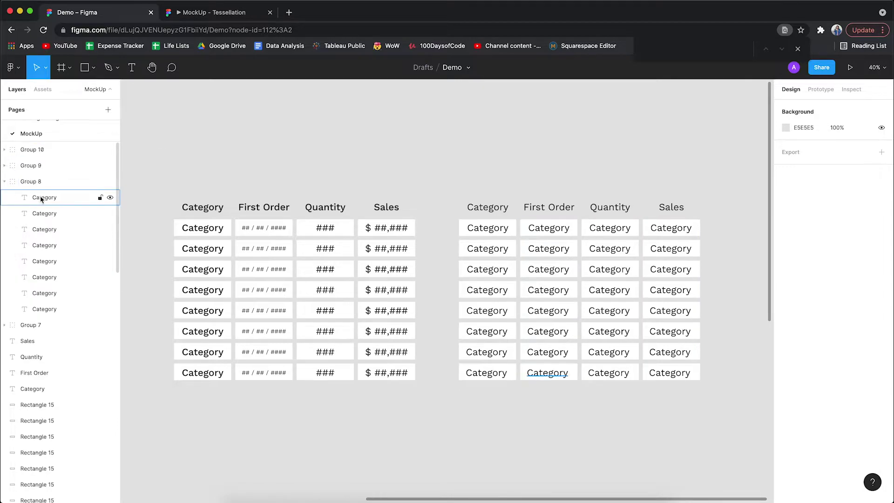
pyautogui.click(42, 197)
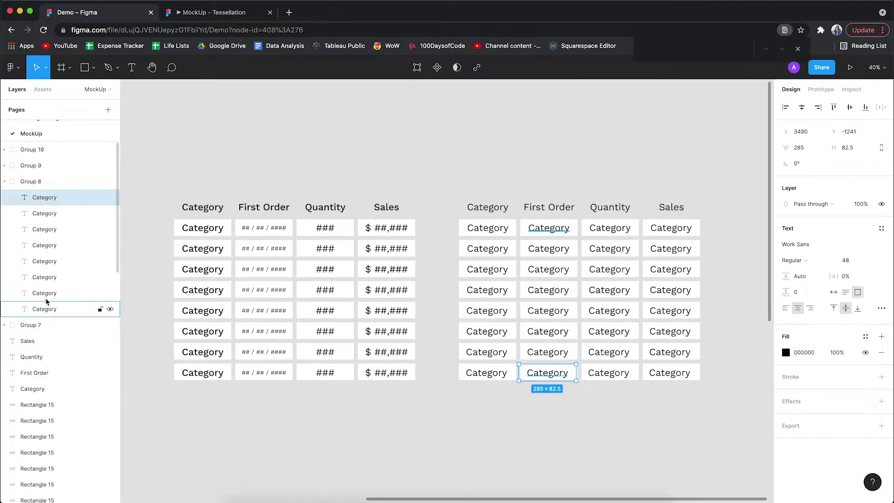
pyautogui.click(36, 185)
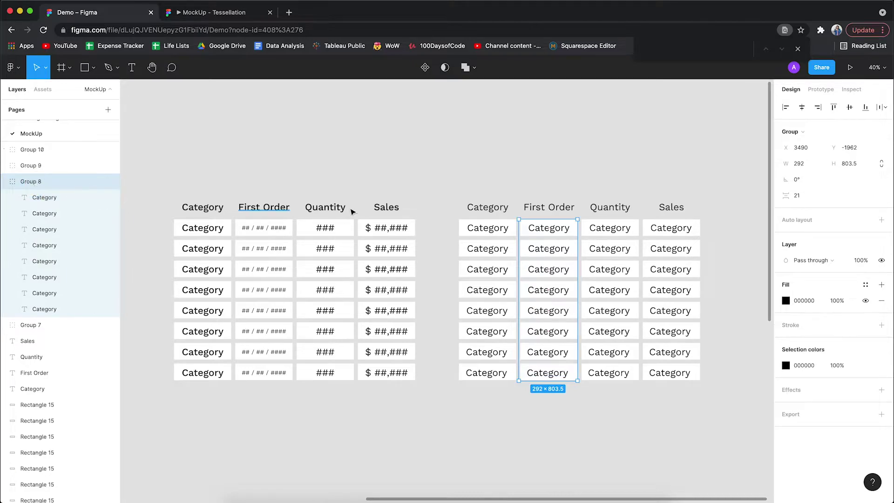
# Replace all First Order cell texts with '###' using the Change Text plugin.
pyautogui.rightClick(554, 231)
pyautogui.moveTo(601, 424)
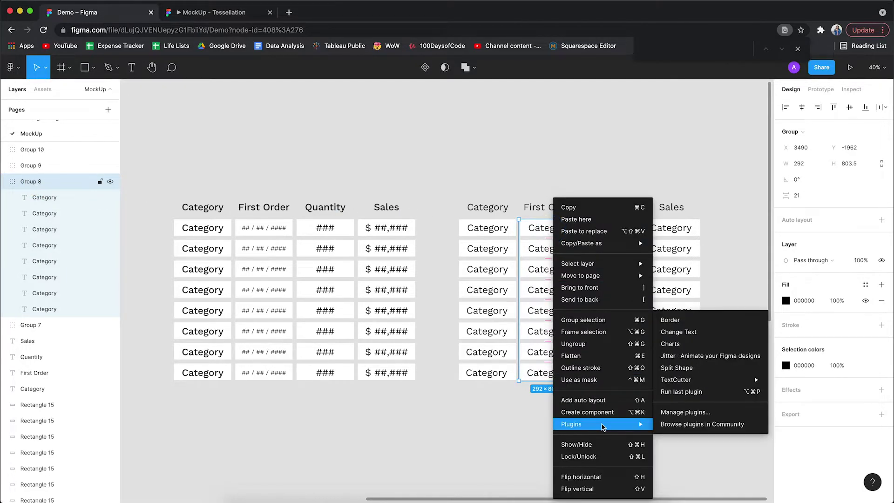
pyautogui.click(703, 340)
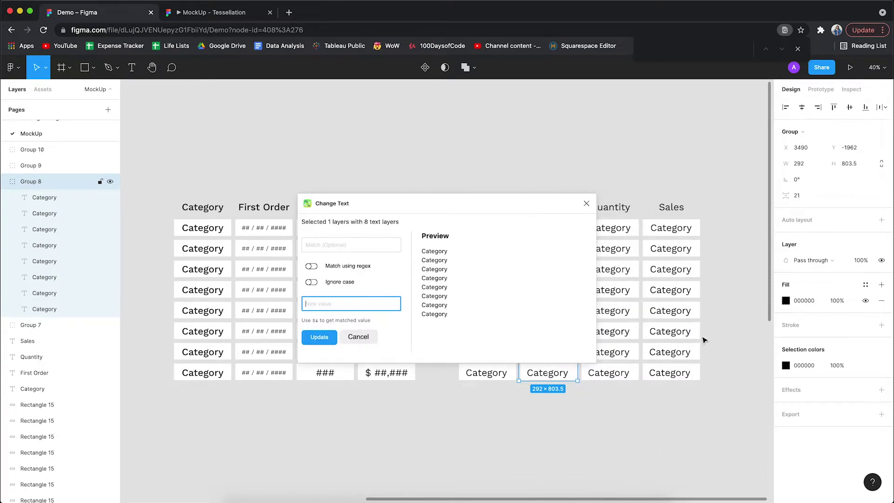
pyautogui.moveTo(434, 212); pyautogui.dragTo(292, 227)
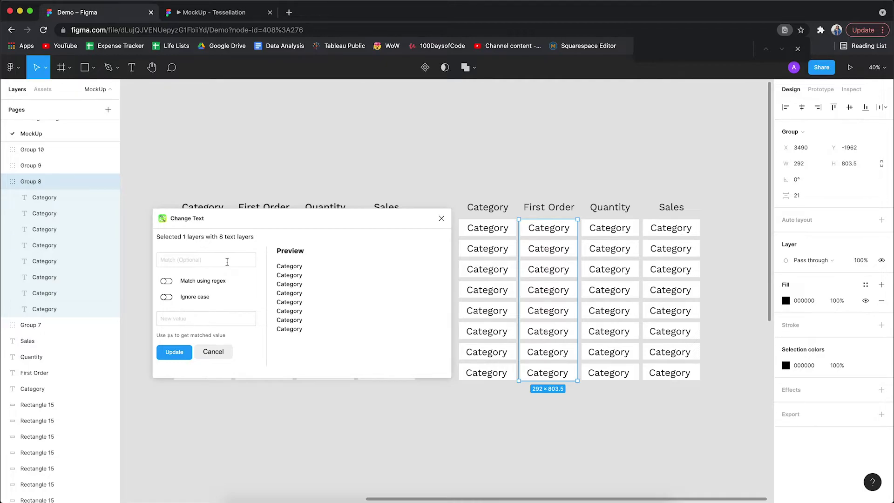
pyautogui.click(218, 320)
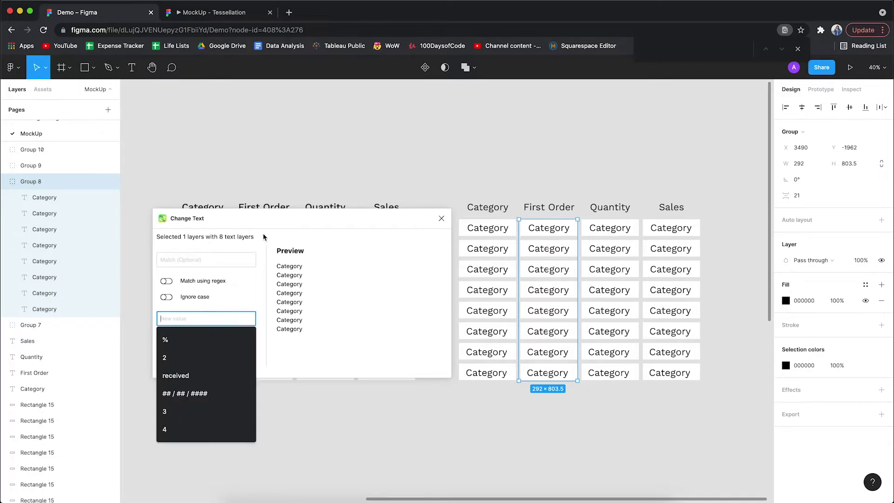
pyautogui.moveTo(270, 224); pyautogui.dragTo(533, 188)
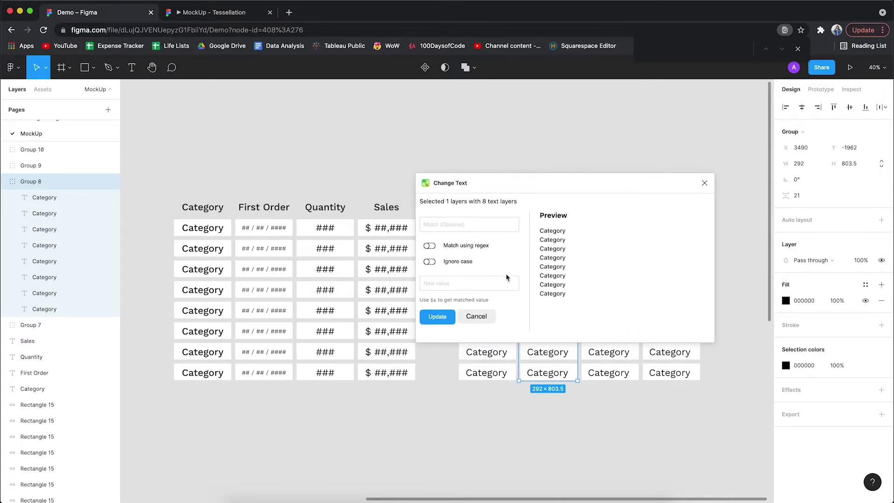
pyautogui.click(491, 284)
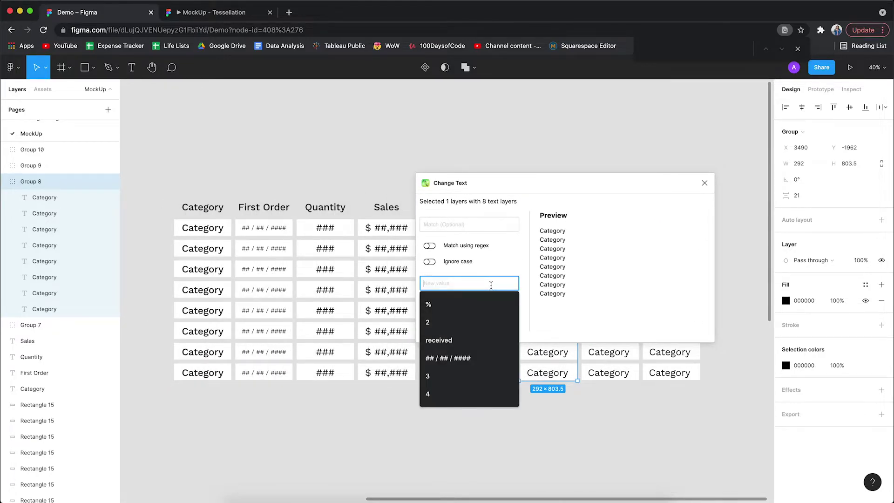
pyautogui.write('#######')
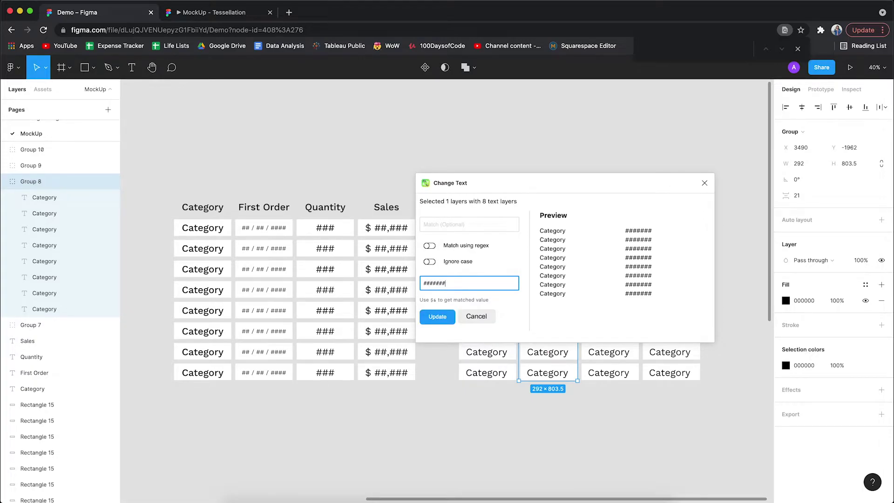
pyautogui.click(440, 318)
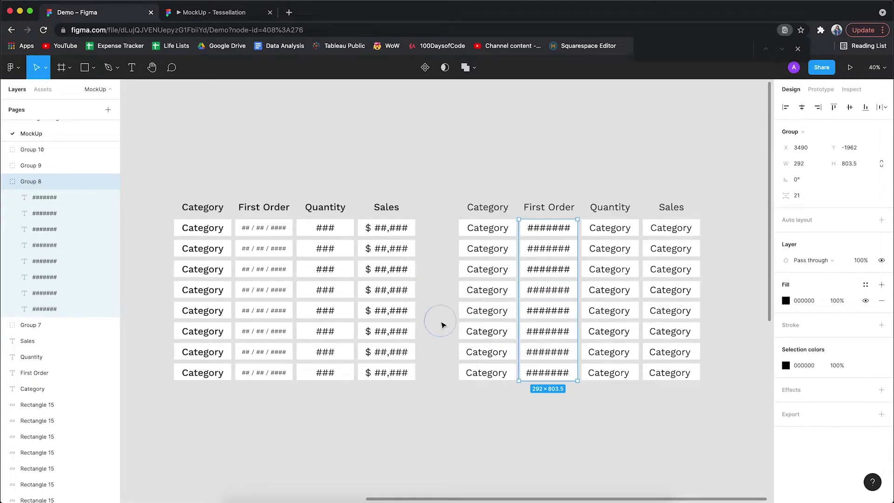
# Replace every Quantity column cell text with '###' via Change Text.
pyautogui.click(612, 234)
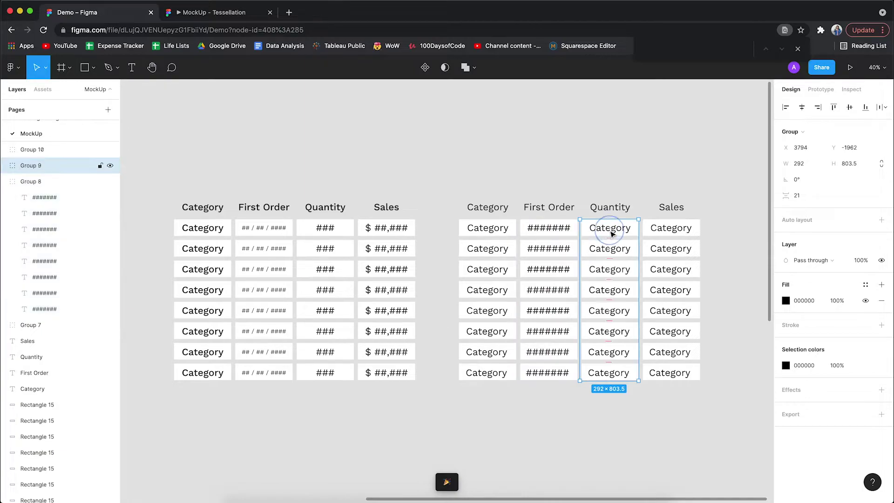
pyautogui.rightClick(612, 234)
pyautogui.moveTo(671, 425)
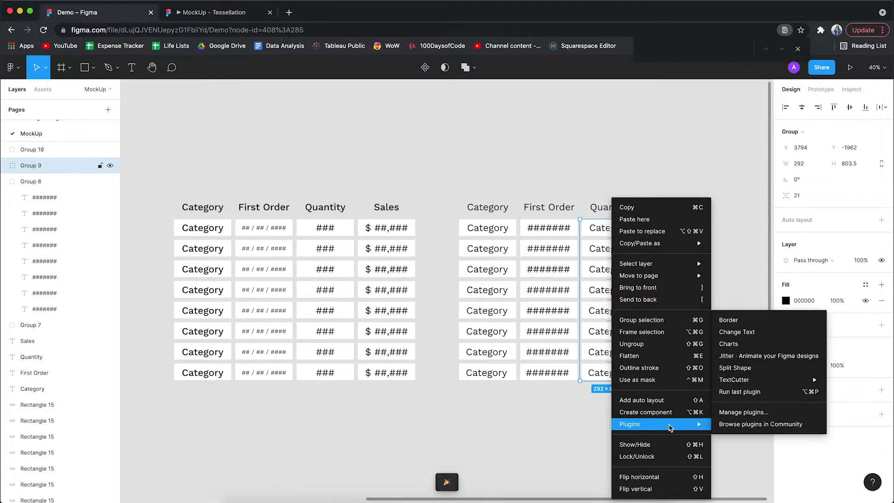
pyautogui.click(743, 333)
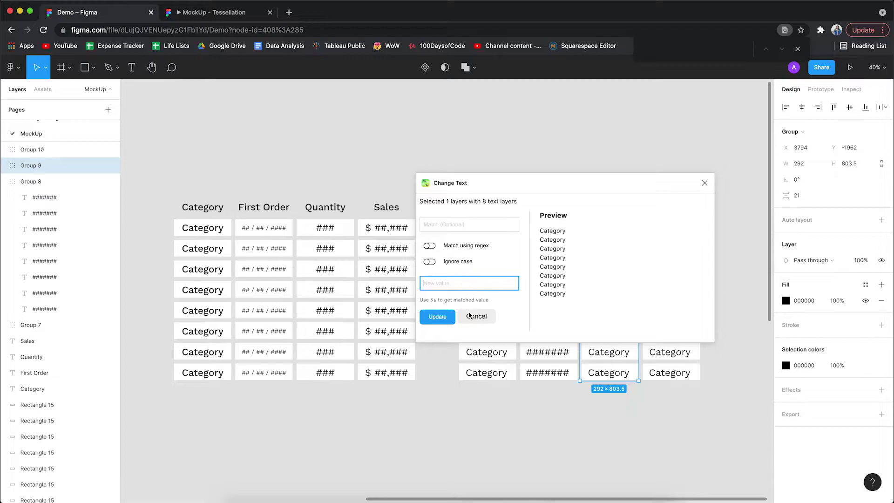
pyautogui.write('###')
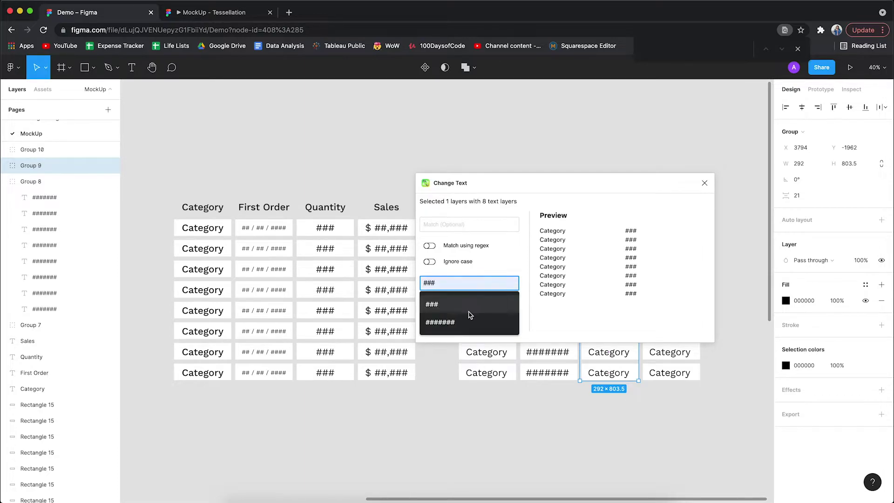
pyautogui.click(424, 318)
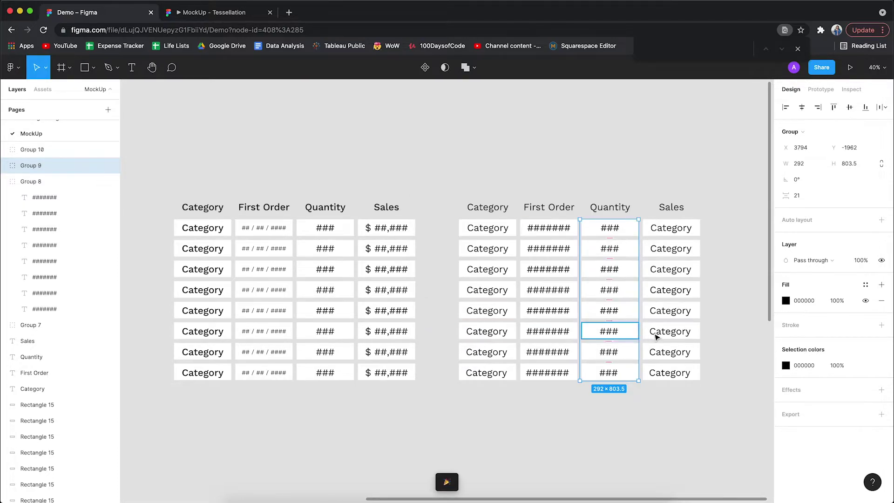
# Replace the Sales column texts with '$ ##,###' via Change Text.
pyautogui.click(675, 294)
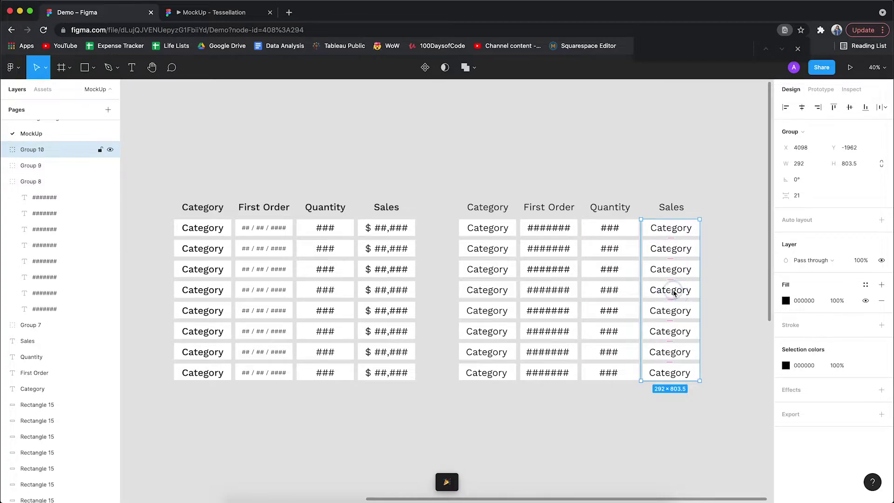
pyautogui.rightClick(674, 293)
pyautogui.moveTo(716, 425)
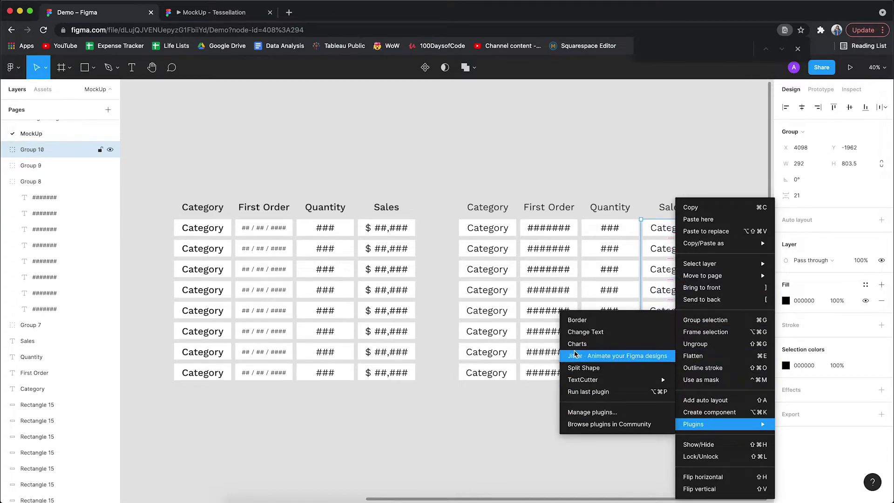
pyautogui.click(585, 333)
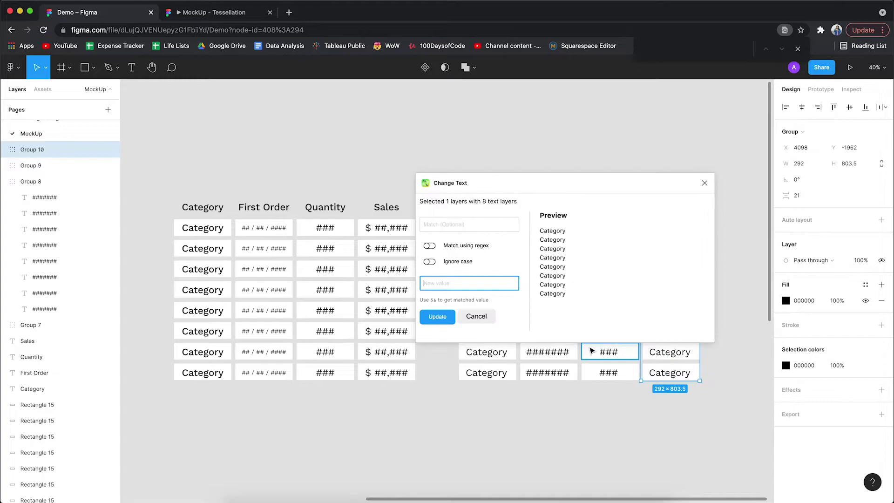
pyautogui.write('$ ##,###')
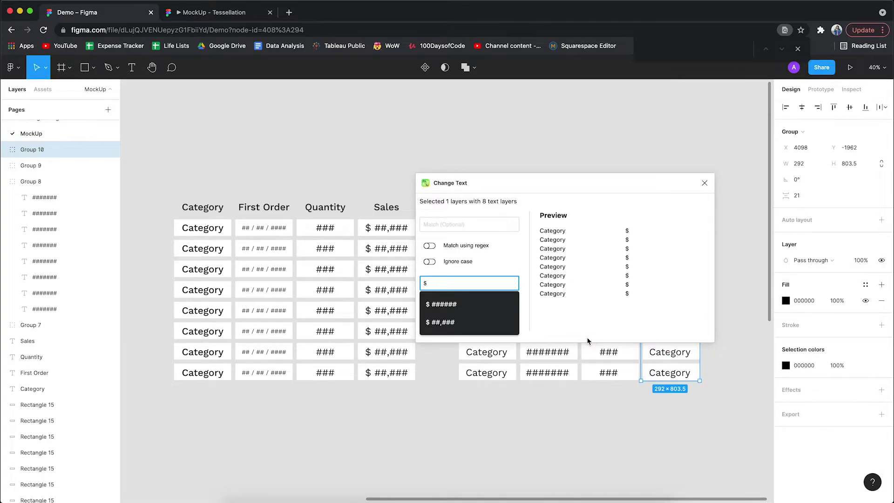
pyautogui.click(451, 323)
pyautogui.click(433, 316)
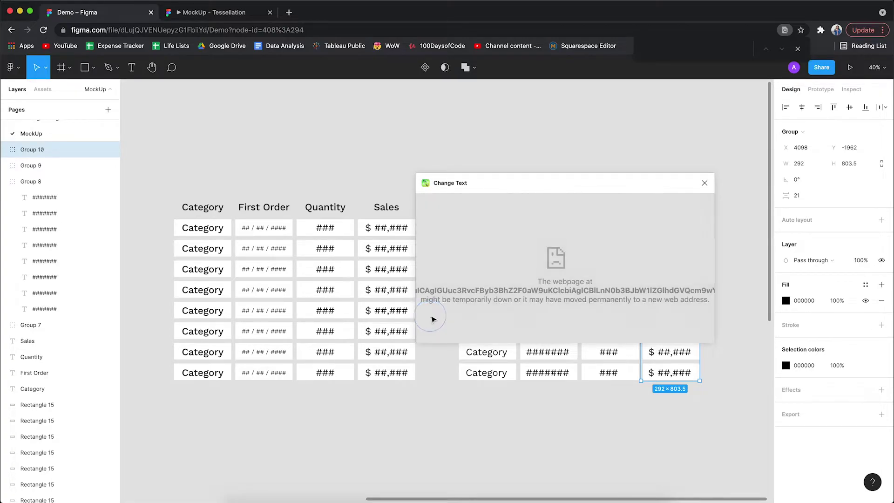
pyautogui.click(567, 146)
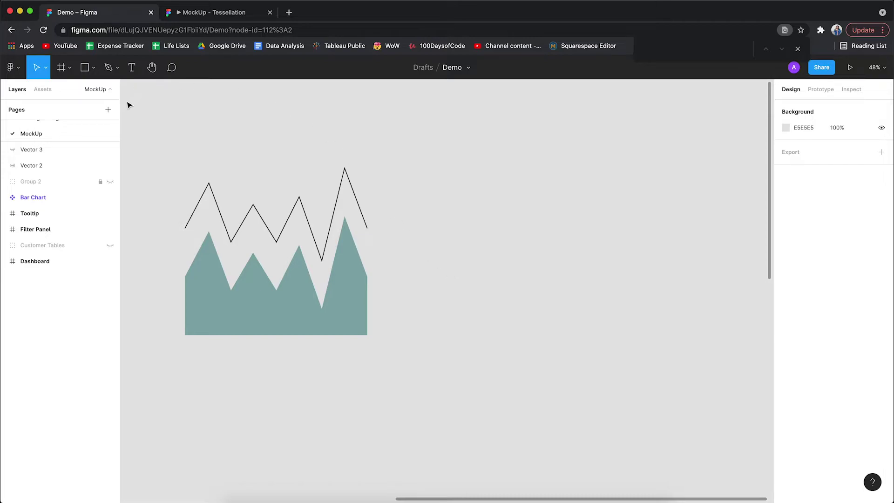
# Draw a vertical line right of the charts and duplicate it into nine evenly spaced gridlines.
pyautogui.click(94, 71)
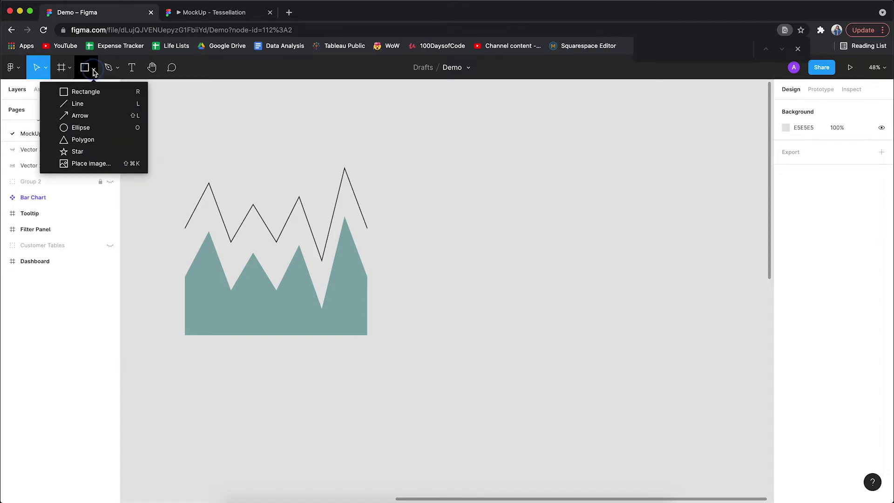
pyautogui.click(88, 106)
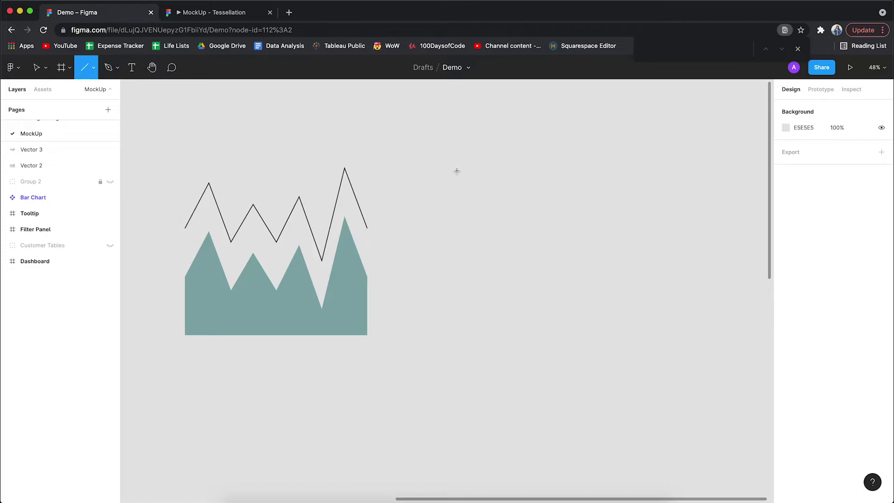
pyautogui.moveTo(451, 168)
pyautogui.mouseDown()
pyautogui.moveTo(520, 358)
pyautogui.moveTo(451, 308)
pyautogui.mouseUp()
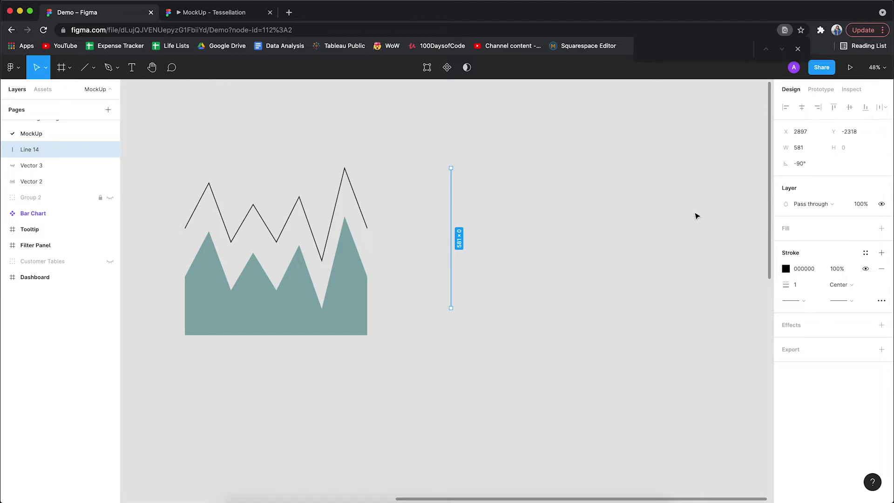
pyautogui.press('super+d')
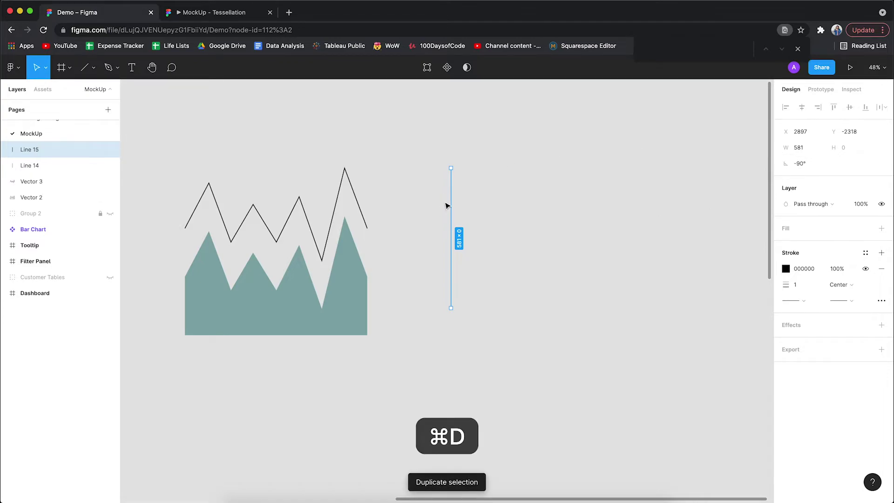
pyautogui.moveTo(452, 205); pyautogui.dragTo(476, 202)
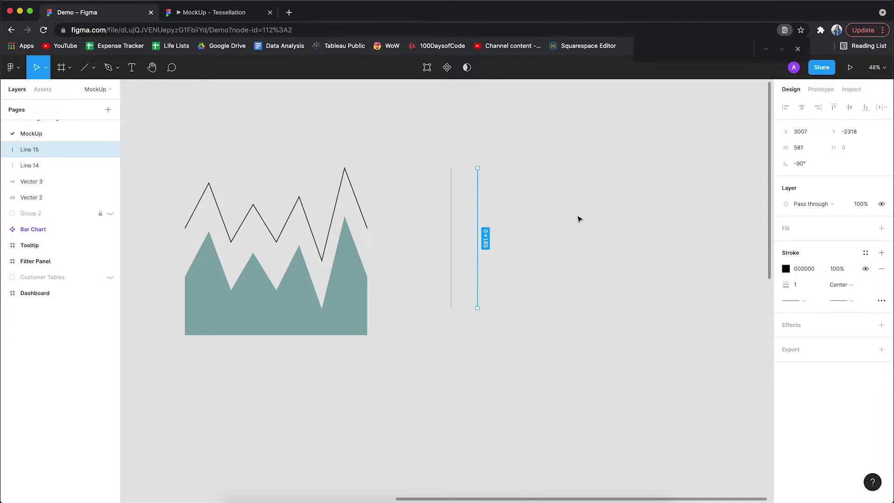
pyautogui.press('super')
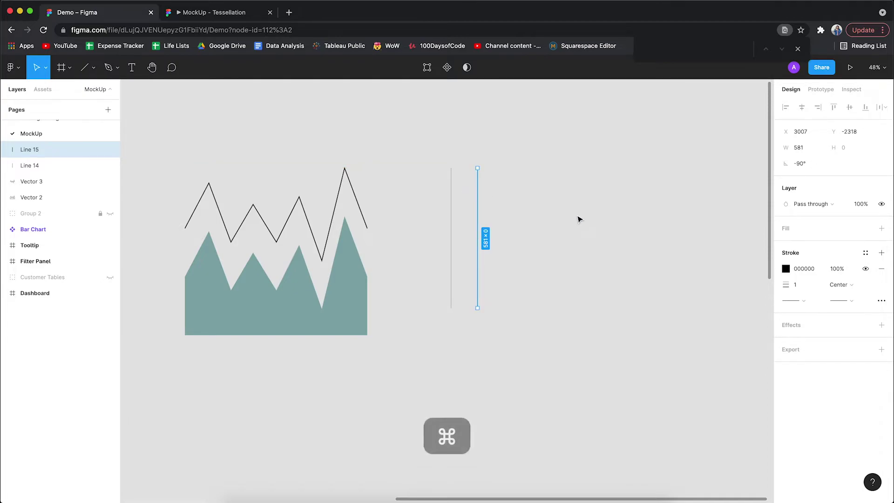
pyautogui.press('super+d')
pyautogui.press('super+d')
pyautogui.press('super+d')
pyautogui.press('super+d')
pyautogui.press('super+d')
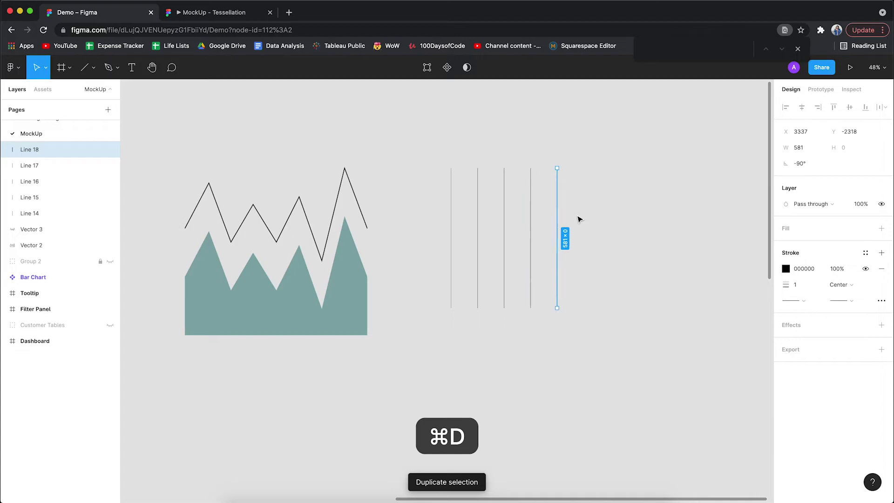
pyautogui.press('super+d')
pyautogui.press('super+d')
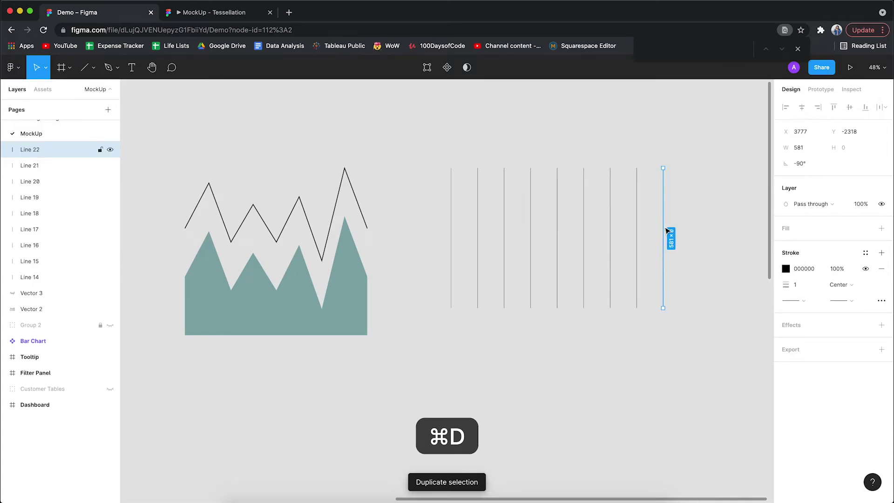
# Group the nine vertical gridlines and lock the group.
pyautogui.click(502, 127)
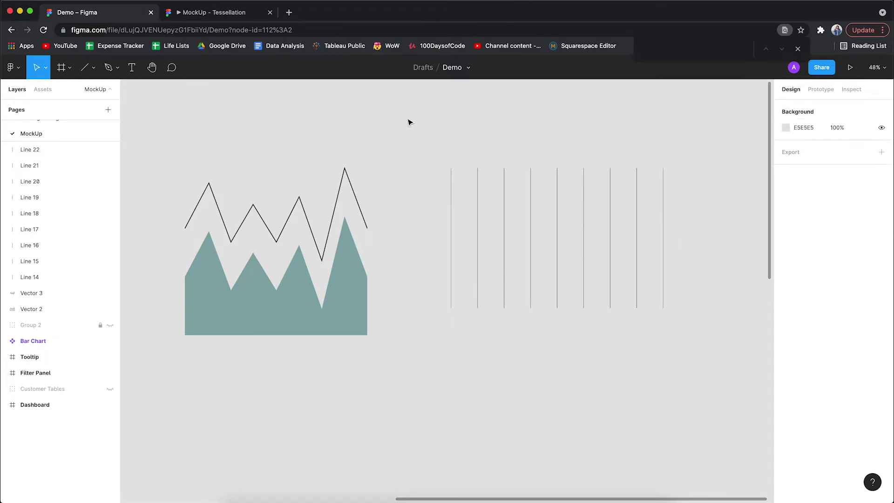
pyautogui.moveTo(410, 122); pyautogui.dragTo(689, 243)
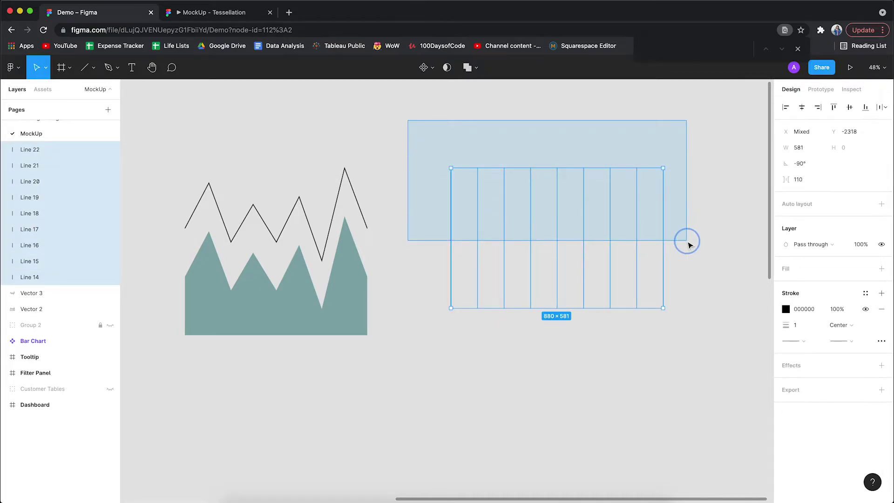
pyautogui.moveTo(689, 243); pyautogui.dragTo(689, 245)
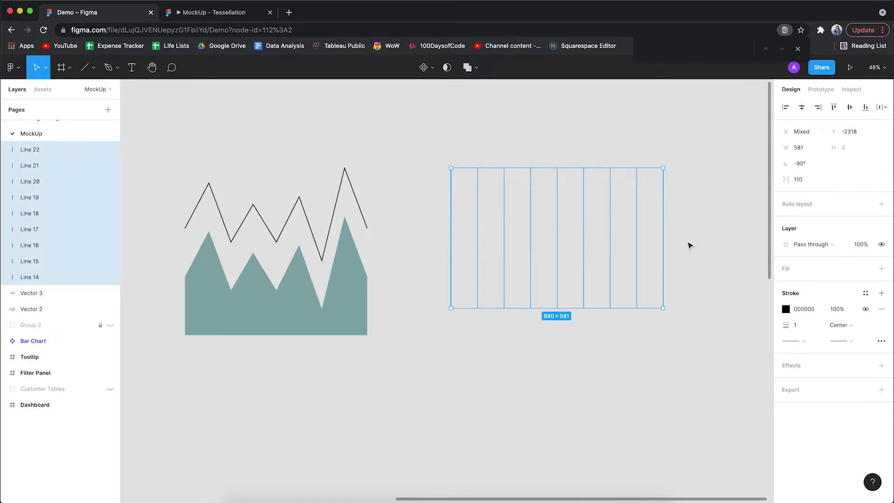
pyautogui.press('super')
pyautogui.press('super+g')
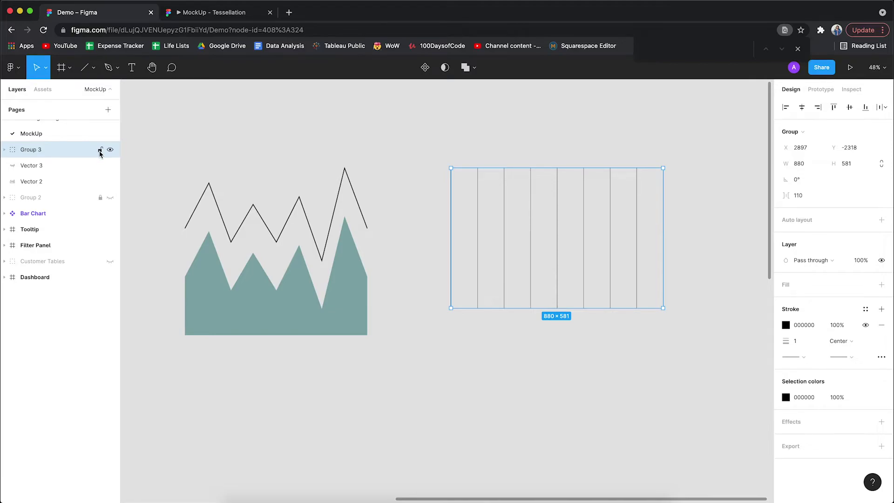
pyautogui.click(100, 150)
pyautogui.click(433, 163)
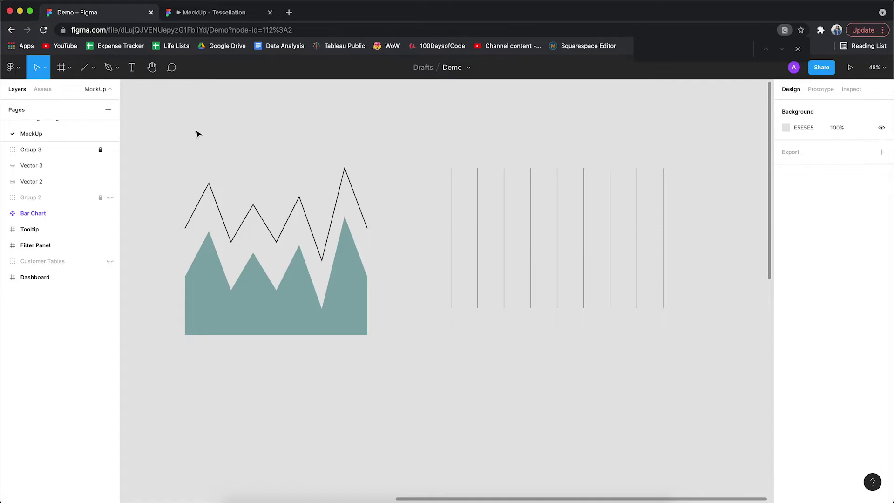
# Sketch a trial zigzag path with the Pen below the charts, then undo it.
pyautogui.click(110, 69)
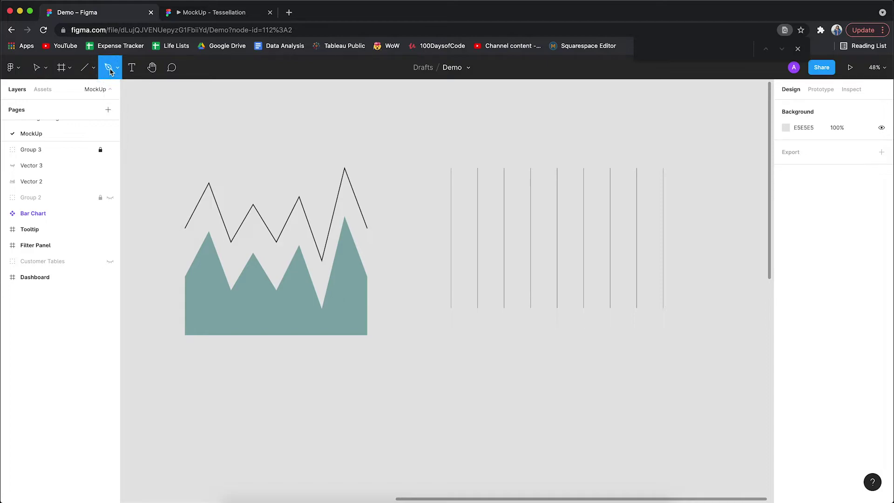
pyautogui.click(405, 110)
pyautogui.click(382, 405)
pyautogui.moveTo(408, 400); pyautogui.dragTo(414, 421)
pyautogui.click(410, 417)
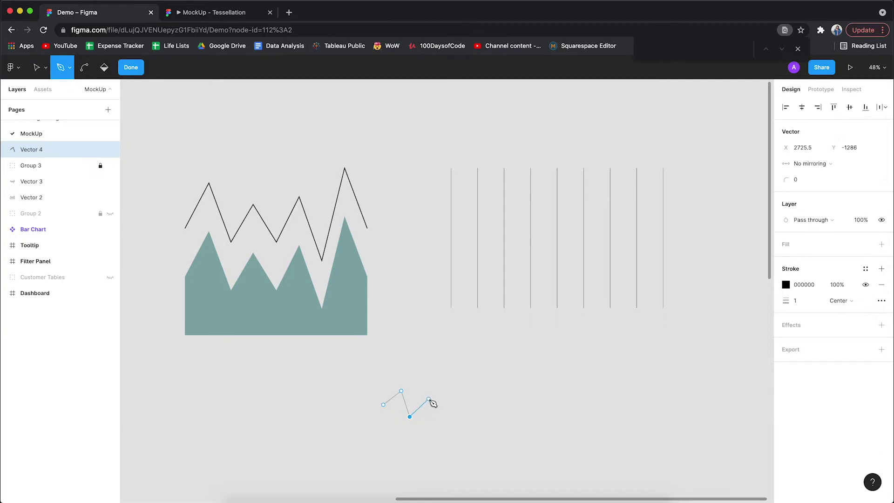
pyautogui.click(431, 399)
pyautogui.click(439, 414)
pyautogui.click(458, 400)
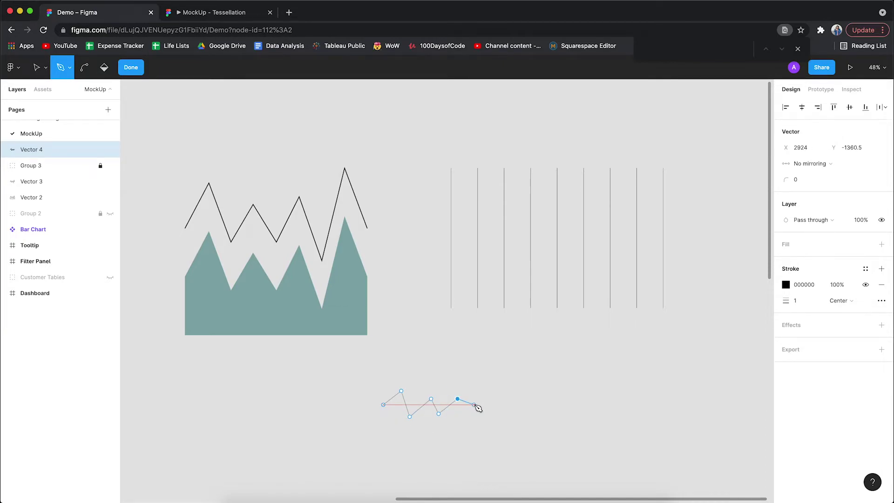
pyautogui.press('super+z')
pyautogui.press('super+z')
pyautogui.press('super+z')
pyautogui.press('super+z')
pyautogui.press('super+z')
pyautogui.press('super+z')
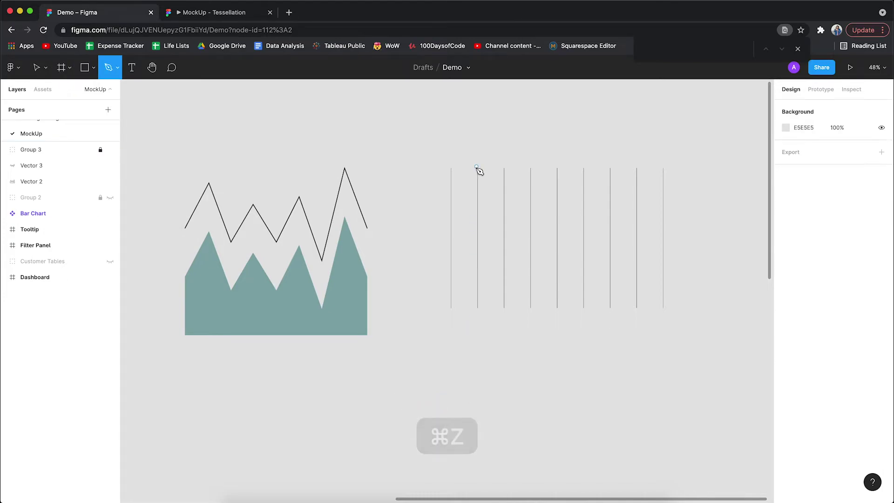
# Trace a zigzag with the Pen, placing one point on each of the nine gridlines.
pyautogui.click(451, 224)
pyautogui.click(477, 193)
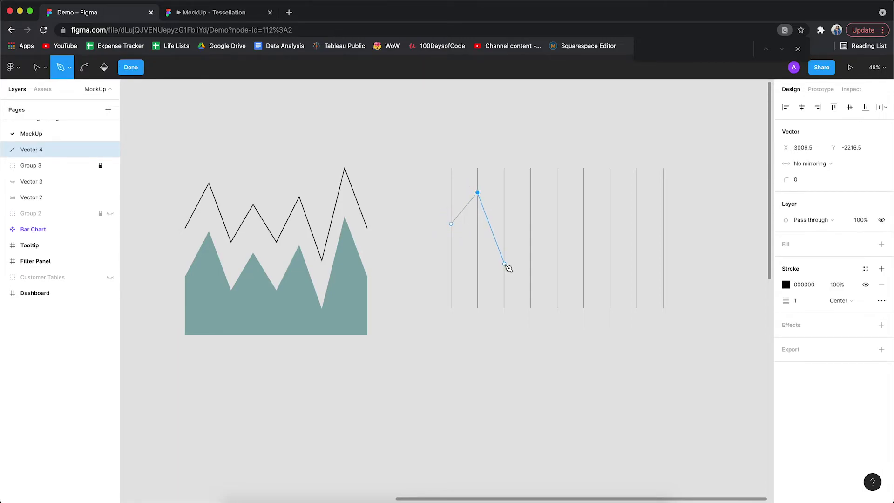
pyautogui.click(505, 265)
pyautogui.click(531, 213)
pyautogui.click(557, 243)
pyautogui.click(584, 196)
pyautogui.click(610, 228)
pyautogui.click(636, 200)
pyautogui.click(664, 244)
# Add the two bottom corners and close the zigzag into a flat-bottomed shape.
pyautogui.click(665, 246)
pyautogui.click(664, 245)
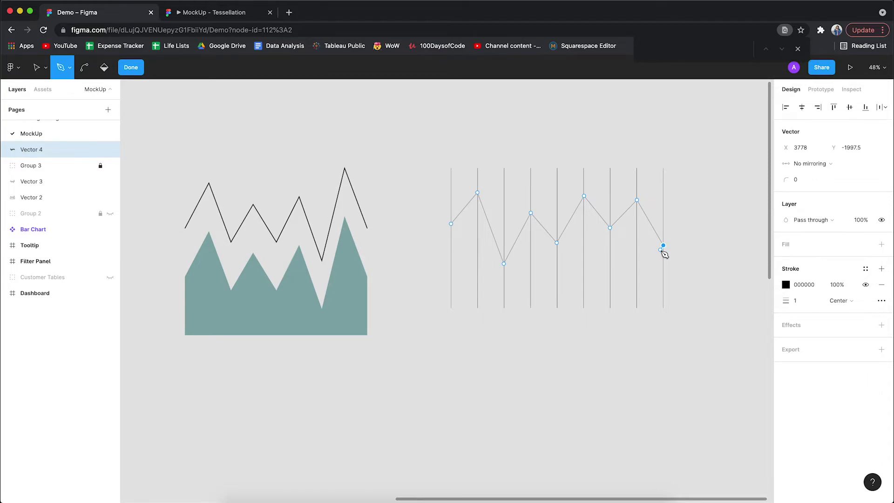
pyautogui.click(664, 307)
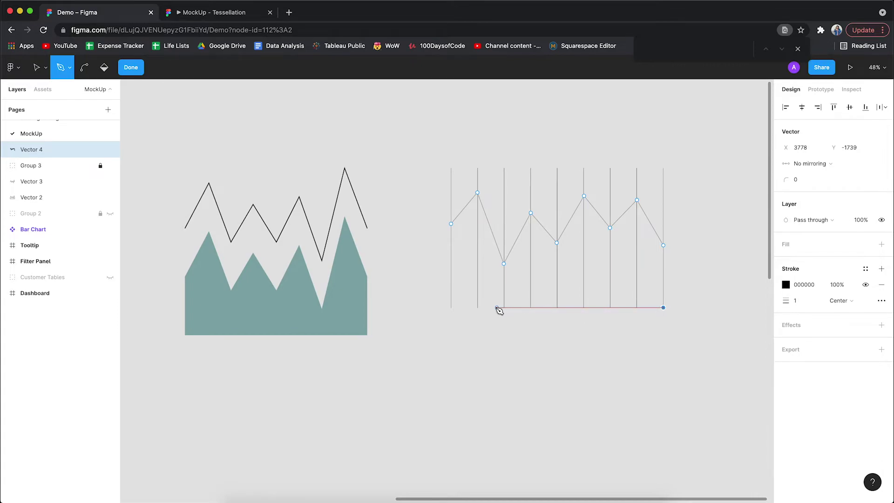
pyautogui.click(451, 307)
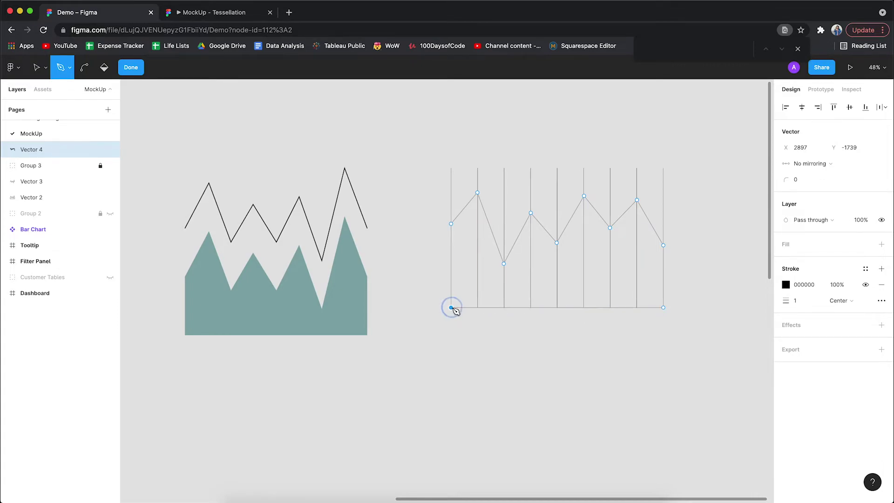
pyautogui.click(452, 225)
pyautogui.click(131, 68)
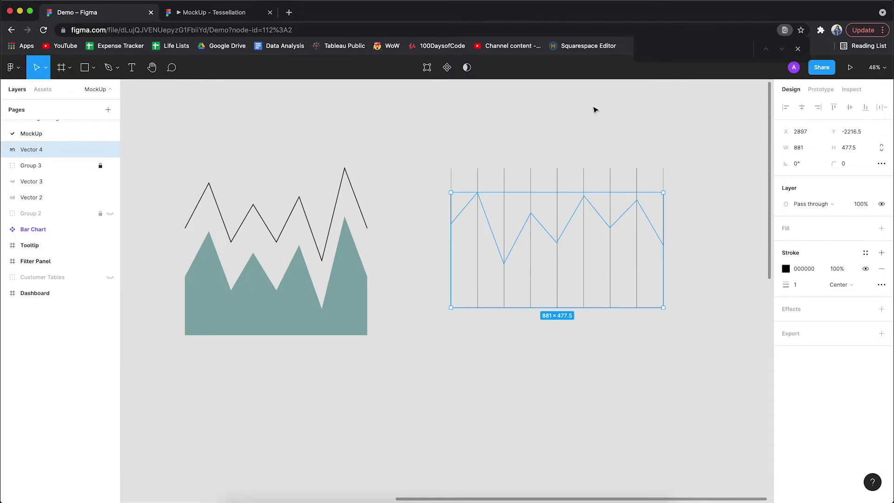
# Remove the zigzag shape's outline and fill it with blue 5056CC.
pyautogui.click(882, 269)
pyautogui.click(882, 229)
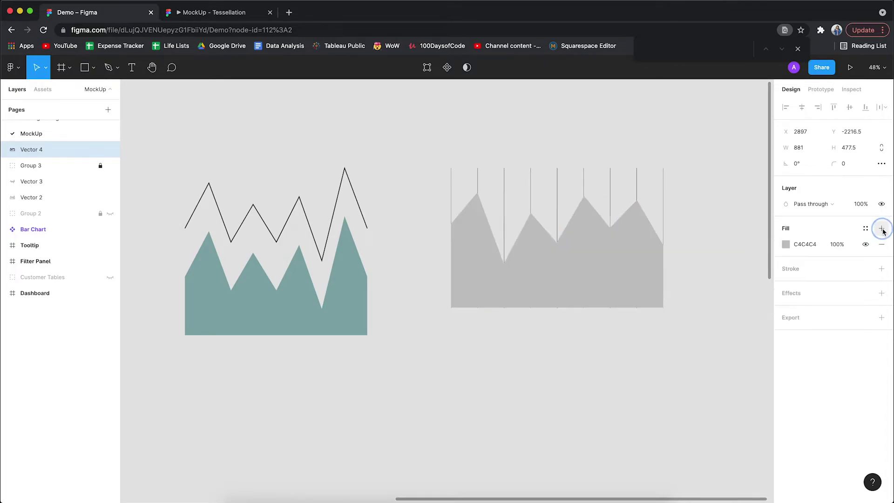
pyautogui.click(787, 244)
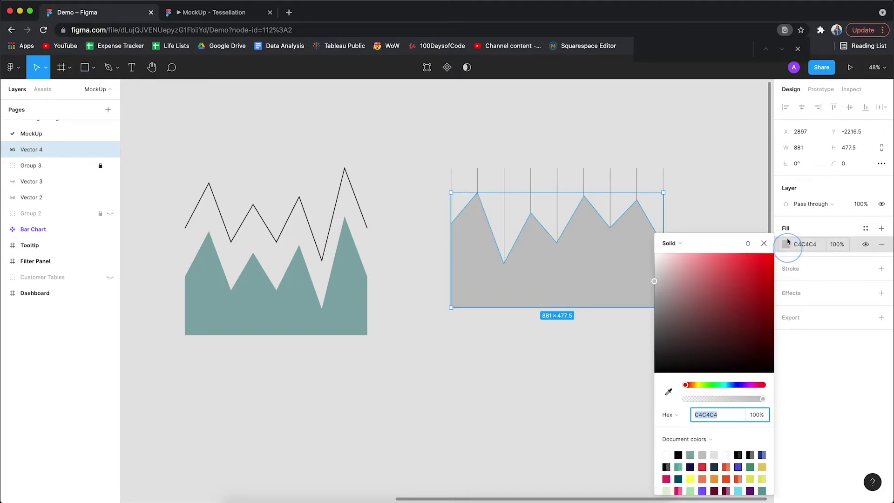
pyautogui.click(739, 467)
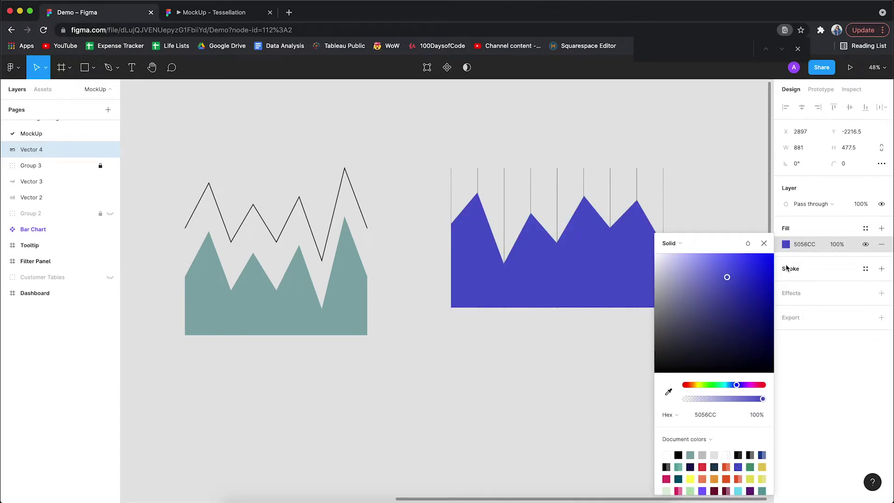
pyautogui.click(763, 243)
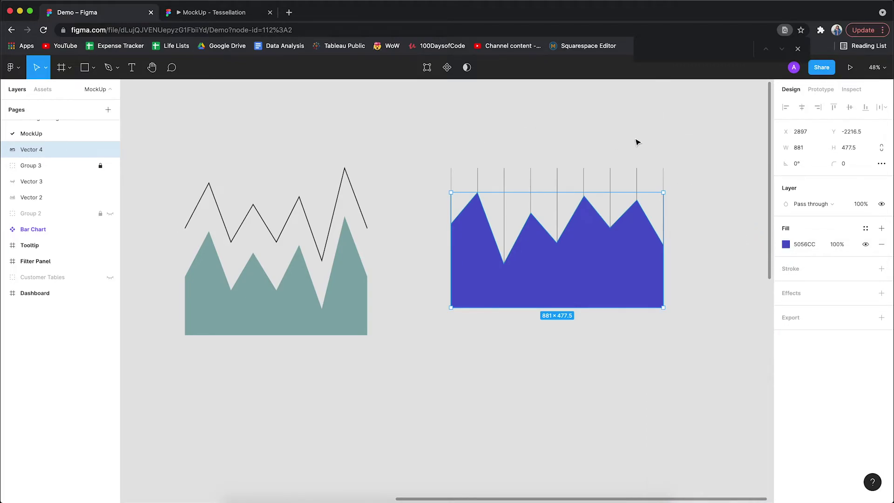
# Hide the vertical gridline group in the Layers panel.
pyautogui.click(110, 166)
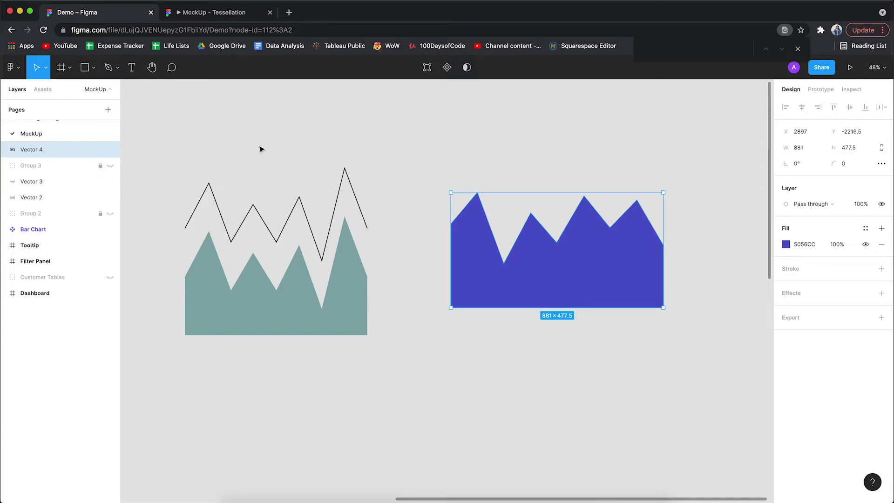
pyautogui.click(713, 162)
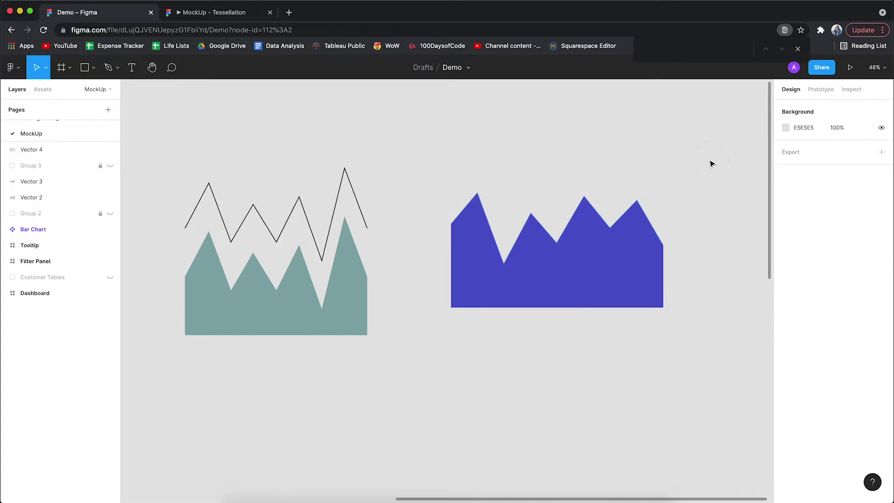
pyautogui.click(111, 166)
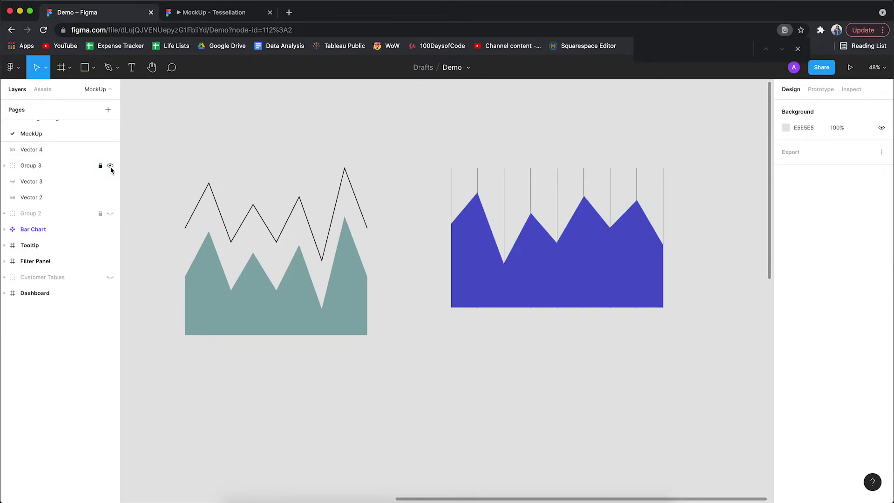
pyautogui.click(110, 167)
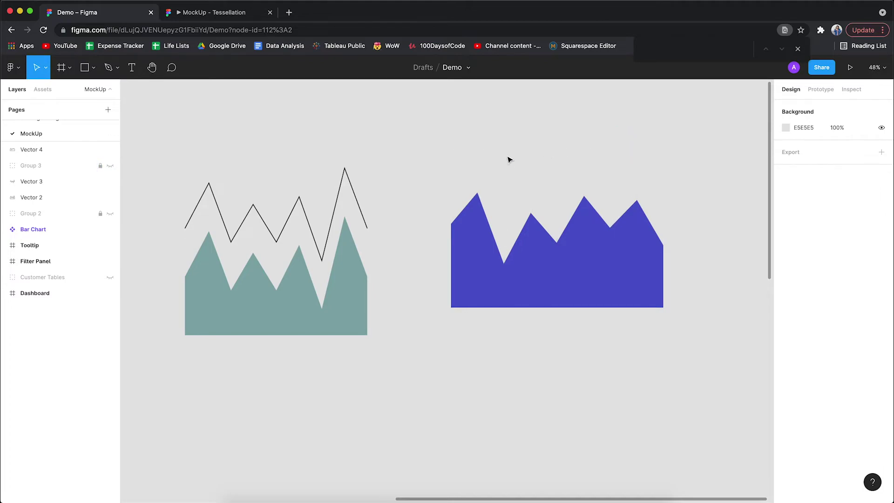
# Duplicate the blue area shape below it, remove its fill and add a 3 px stroke.
pyautogui.click(534, 283)
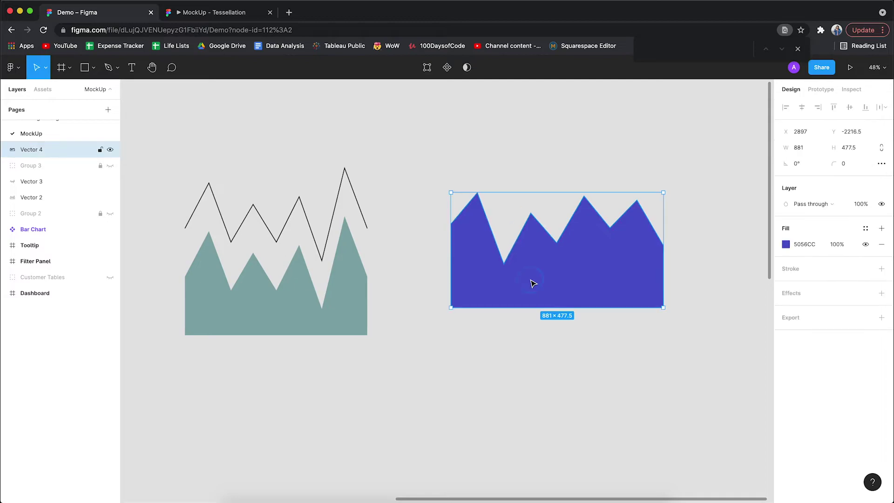
pyautogui.press('super+d')
pyautogui.moveTo(540, 284); pyautogui.dragTo(536, 410)
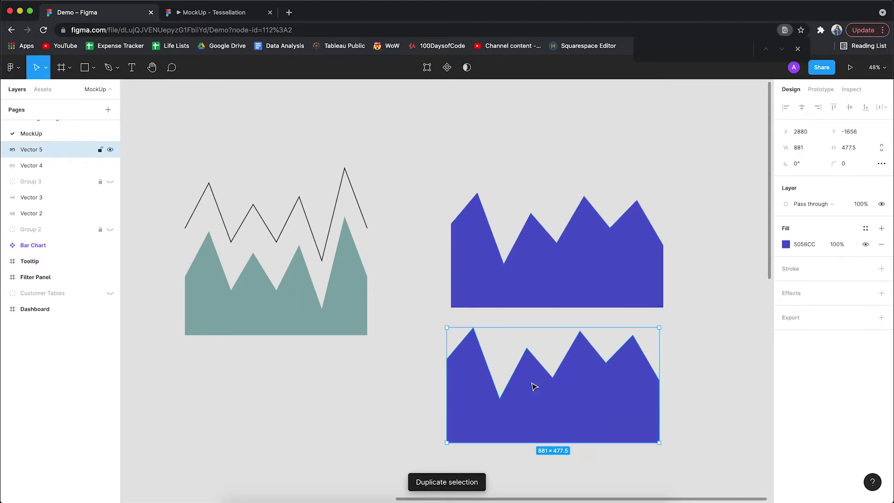
pyautogui.click(882, 244)
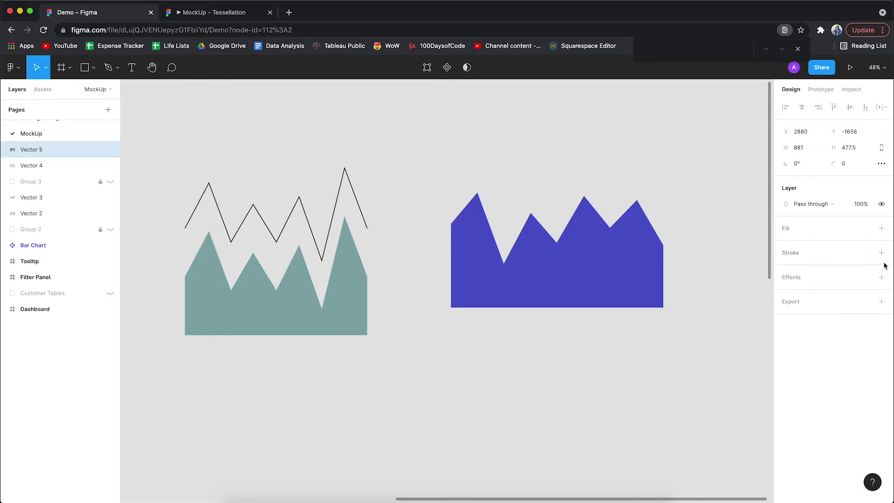
pyautogui.click(884, 256)
pyautogui.click(808, 288)
pyautogui.write('3')
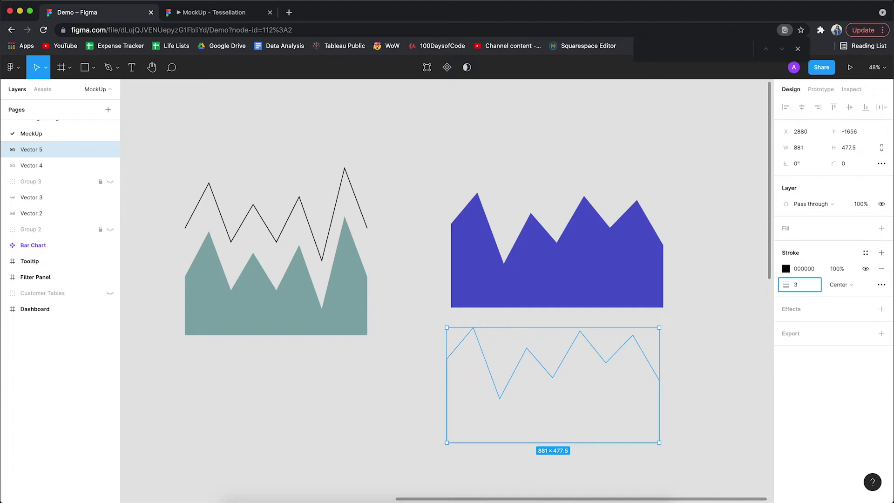
# Delete the copy's bottom-left and bottom-right corner points, leaving an open zigzag line.
pyautogui.press('Return')
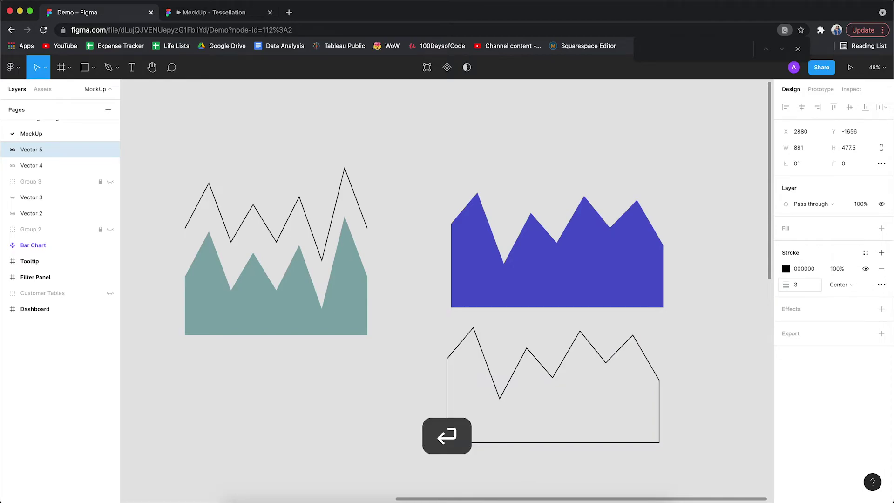
pyautogui.click(731, 272)
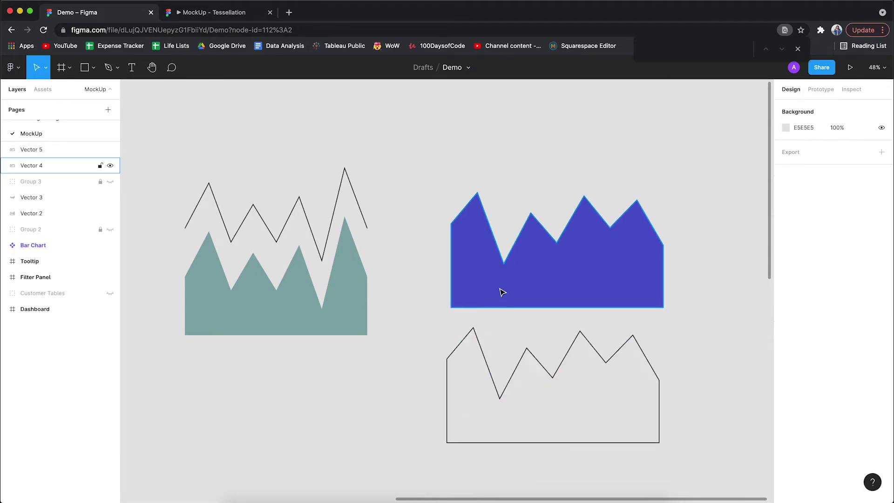
pyautogui.doubleClick(495, 387)
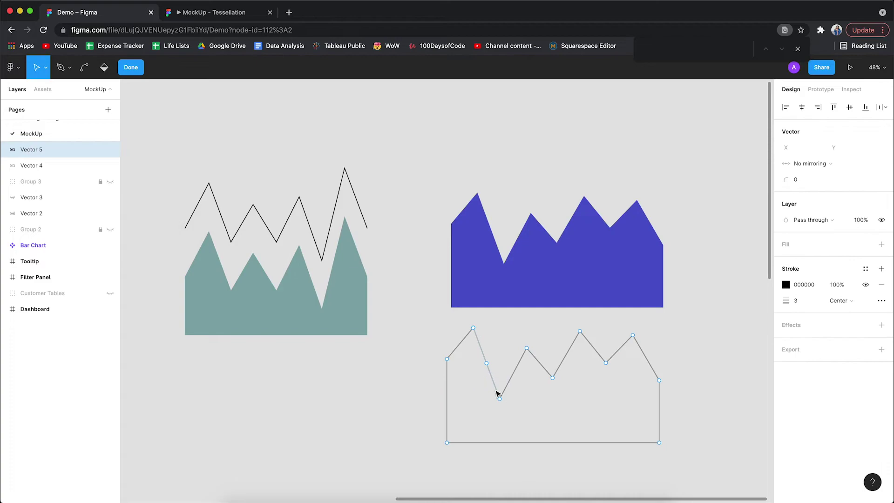
pyautogui.click(447, 443)
pyautogui.press('Delete')
pyautogui.click(660, 443)
pyautogui.press('Delete')
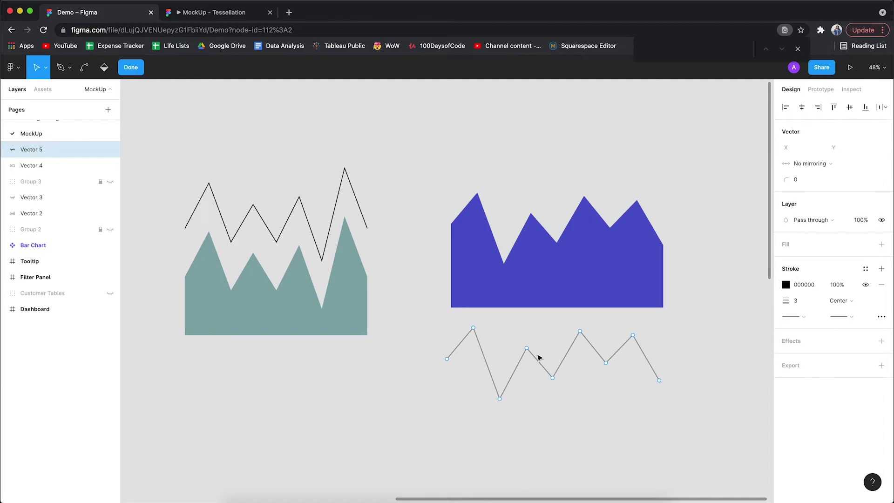
pyautogui.click(123, 68)
# Deselect the zigzag line and move to the red-dot scatter plot.
pyautogui.click(735, 305)
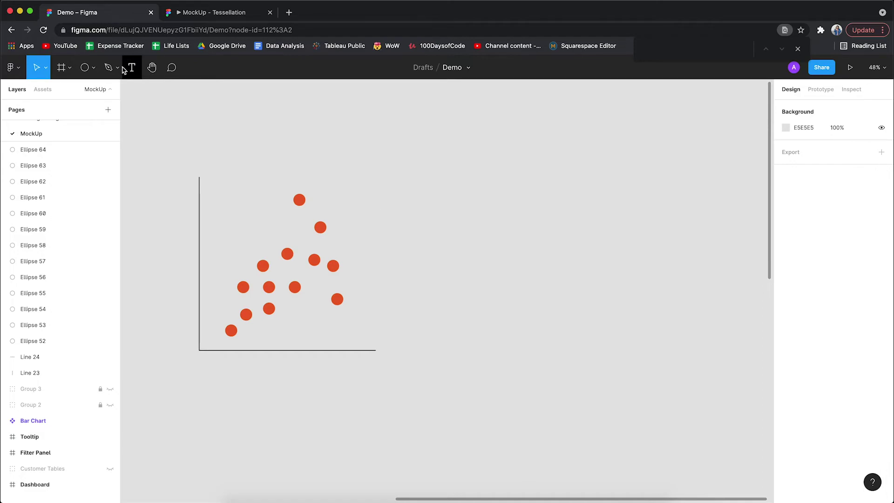
# Draw a vertical and a meeting horizontal axis line right of the scatter plot.
pyautogui.click(94, 68)
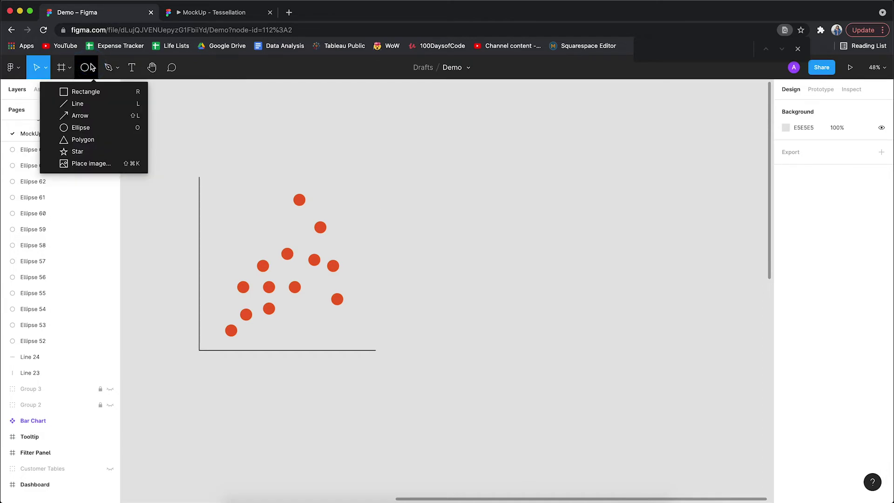
pyautogui.click(79, 103)
pyautogui.moveTo(465, 185); pyautogui.dragTo(463, 353)
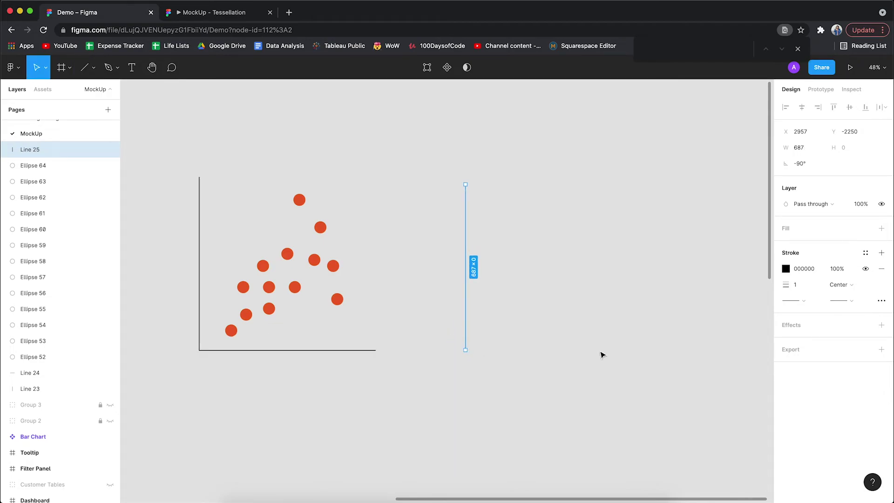
pyautogui.click(645, 348)
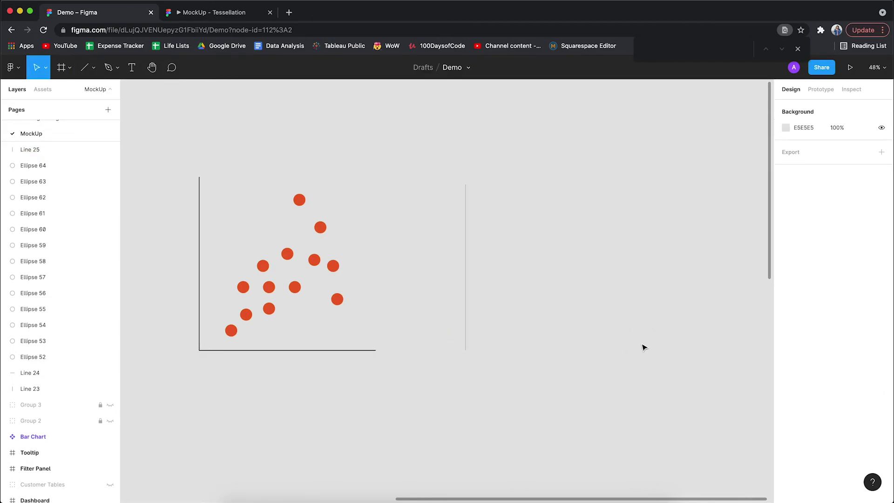
pyautogui.click(84, 68)
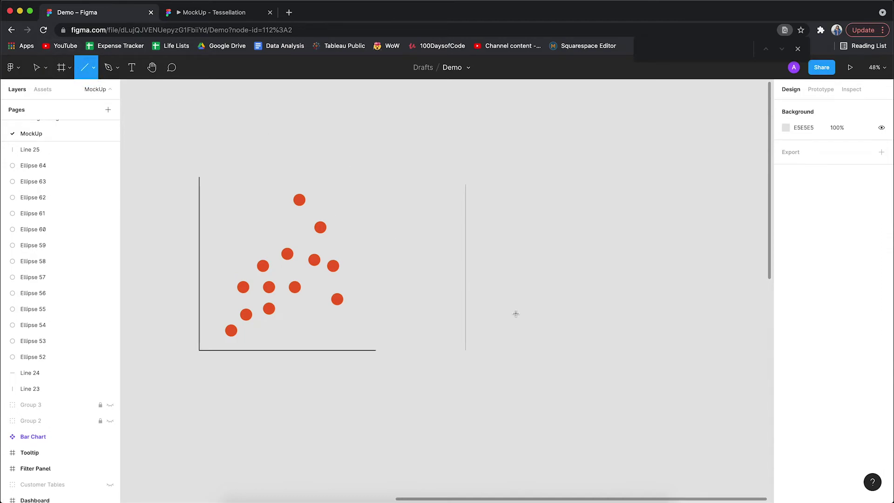
pyautogui.moveTo(634, 337); pyautogui.dragTo(478, 339)
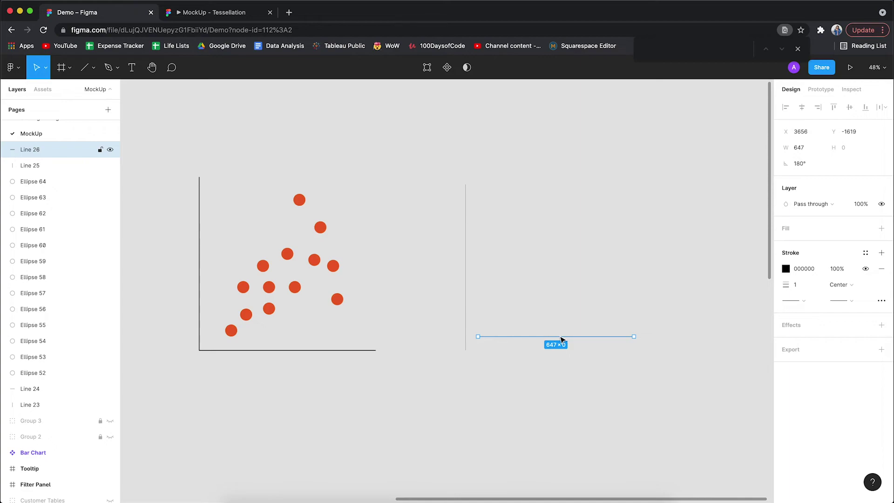
pyautogui.moveTo(549, 336); pyautogui.dragTo(539, 350)
pyautogui.click(577, 247)
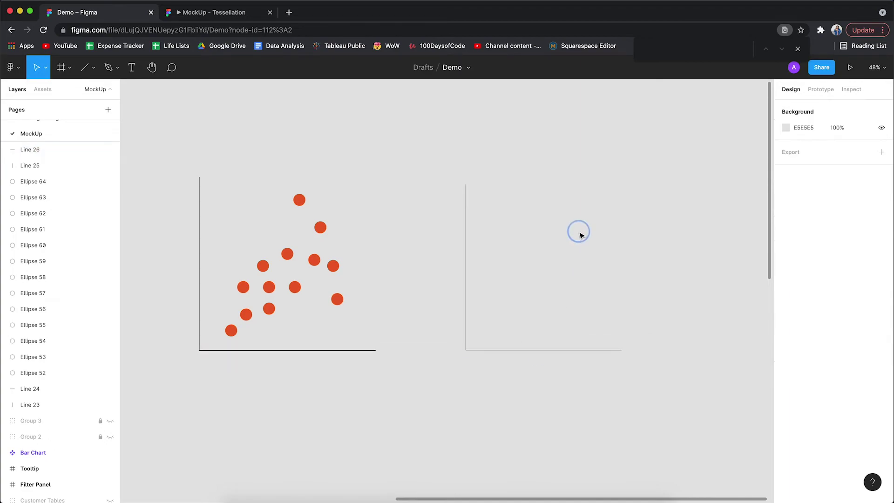
# Set both new axis lines to a stroke weight of 3.
pyautogui.moveTo(435, 138)
pyautogui.mouseDown()
pyautogui.moveTo(565, 357)
pyautogui.moveTo(666, 383)
pyautogui.mouseUp()
pyautogui.click(808, 284)
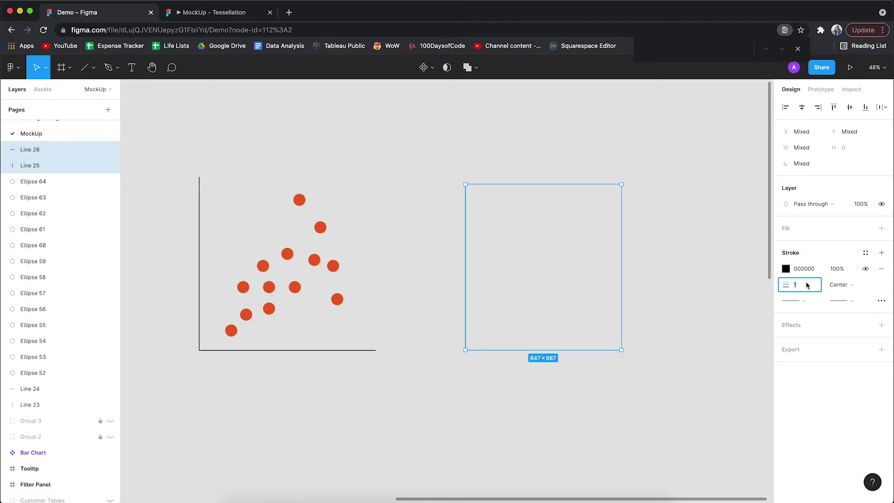
pyautogui.write('3')
pyautogui.press('Return')
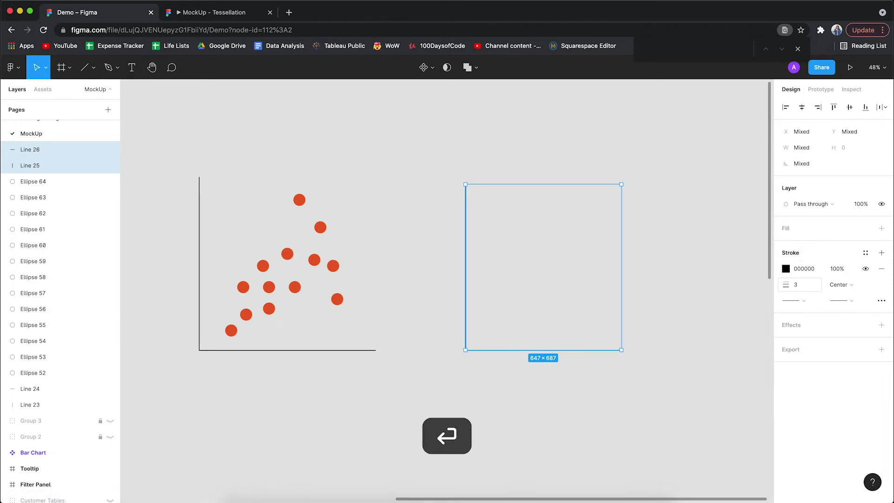
pyautogui.click(578, 140)
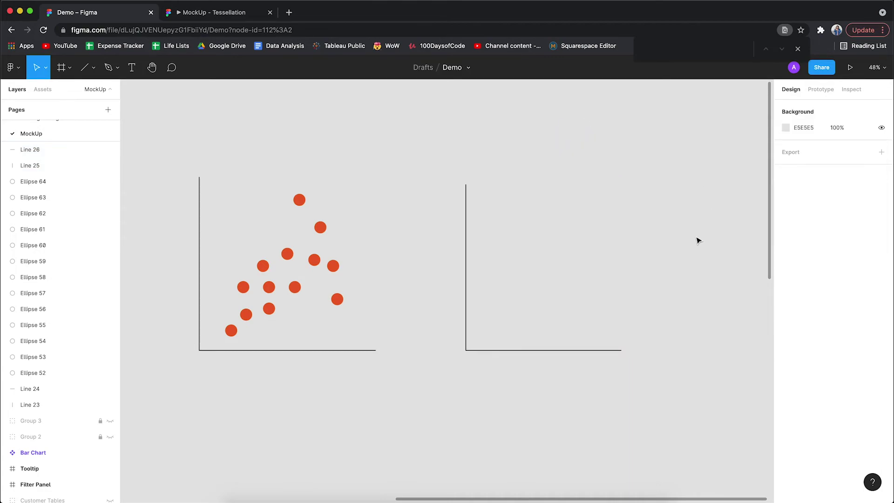
# Draw a grey circle near the top of the new, empty axes with the Ellipse tool.
pyautogui.click(89, 75)
pyautogui.click(93, 70)
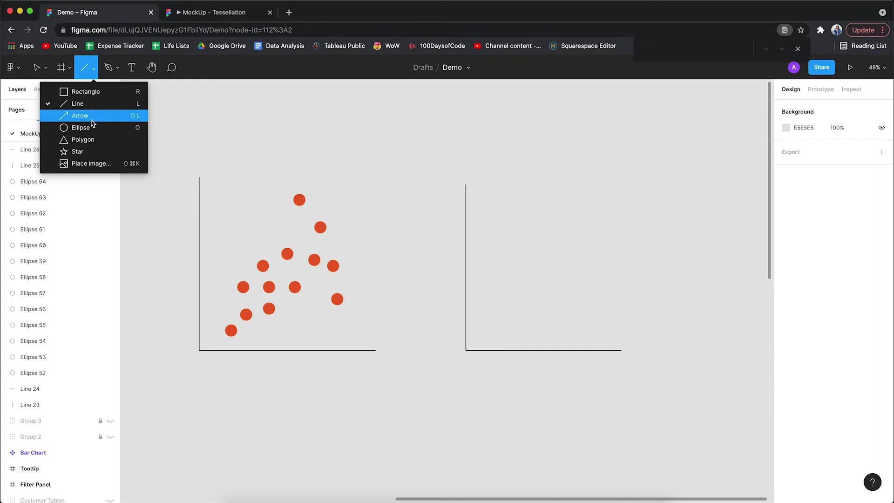
pyautogui.click(92, 129)
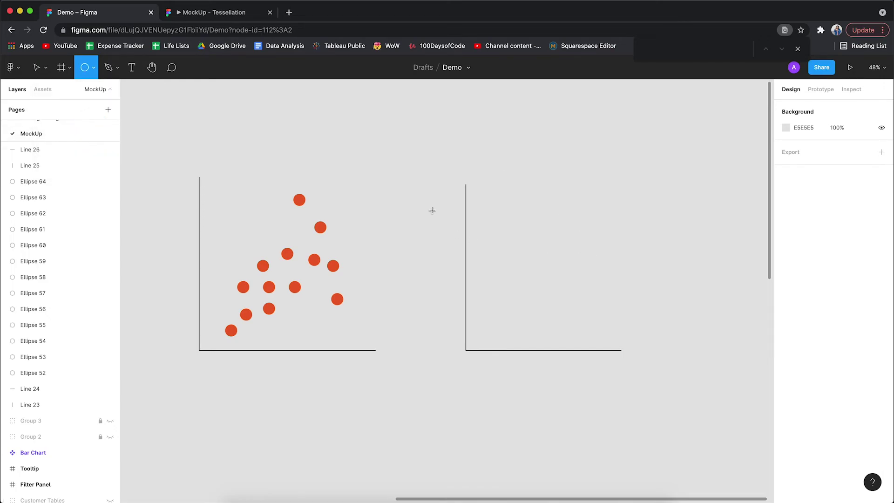
pyautogui.click(495, 196)
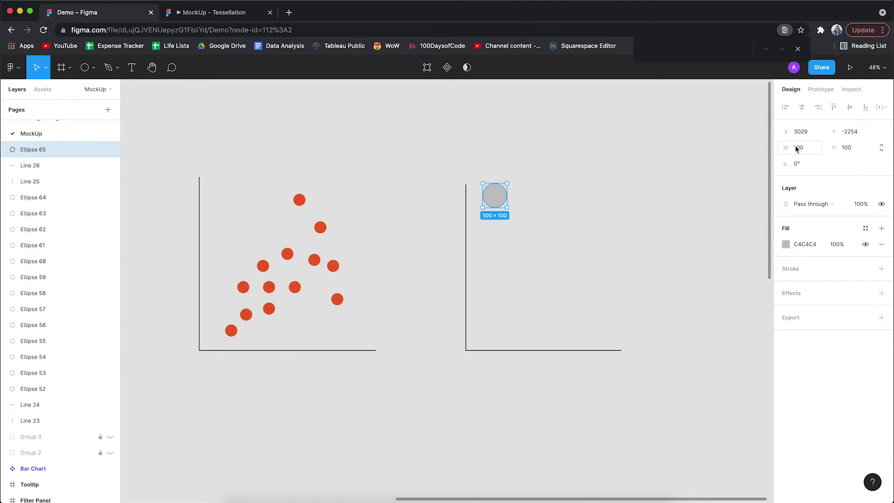
# Size the linked circle to 40×40 and move it to the lower-left of the axes.
pyautogui.click(882, 148)
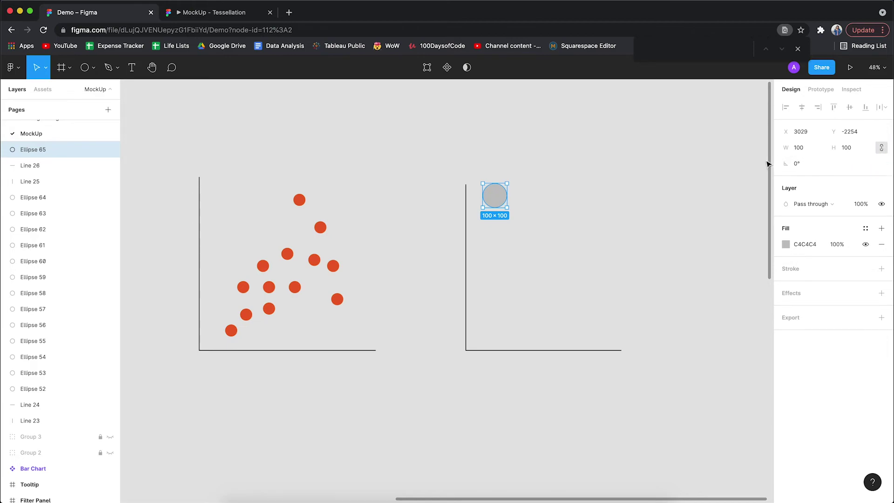
pyautogui.click(803, 149)
pyautogui.write('35')
pyautogui.press('Return')
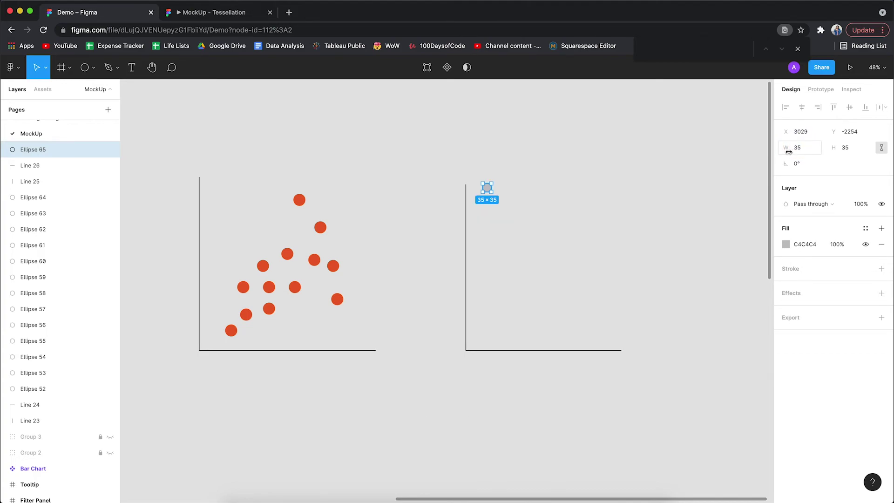
pyautogui.click(808, 151)
pyautogui.write('40')
pyautogui.press('Return')
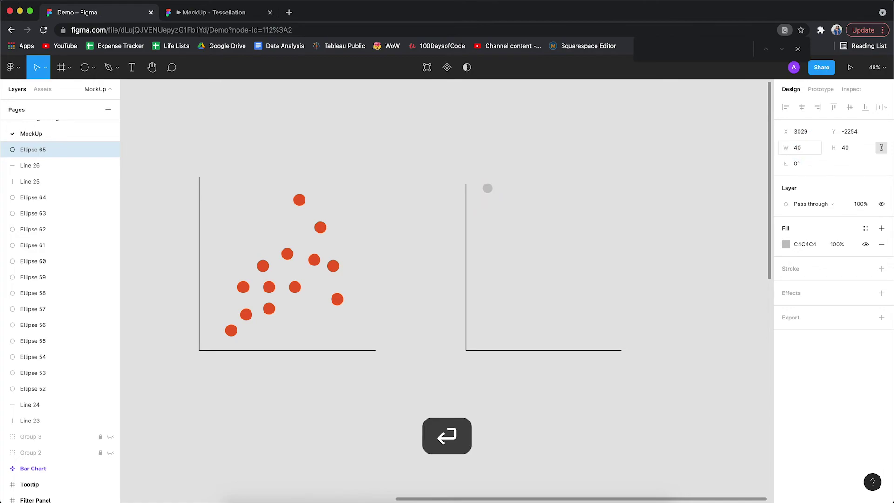
pyautogui.moveTo(488, 188); pyautogui.dragTo(490, 335)
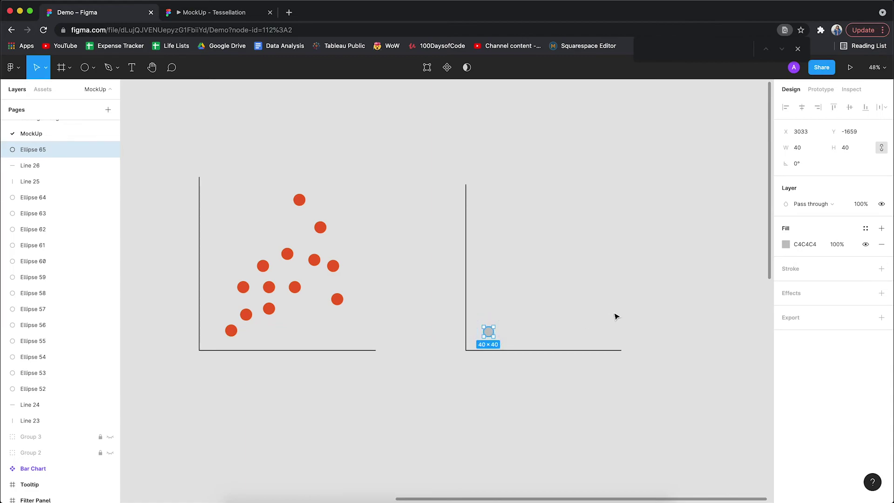
# Duplicate the grey dot several times with Cmd+D.
pyautogui.press('super')
pyautogui.press('super')
pyautogui.press('super+d')
pyautogui.press('super+d')
pyautogui.press('super+d')
pyautogui.press('super+d')
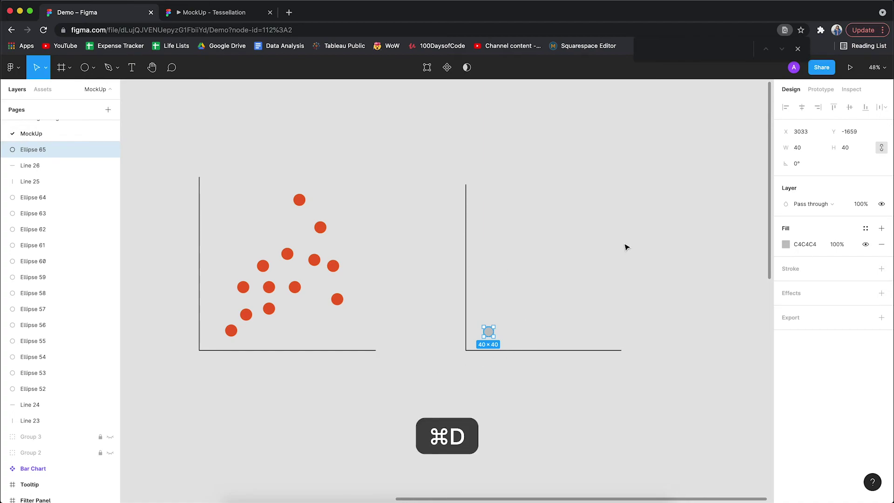
pyautogui.press('super+d')
pyautogui.press('super+d')
pyautogui.press('super+d')
pyautogui.press('super+d')
pyautogui.press('super+d')
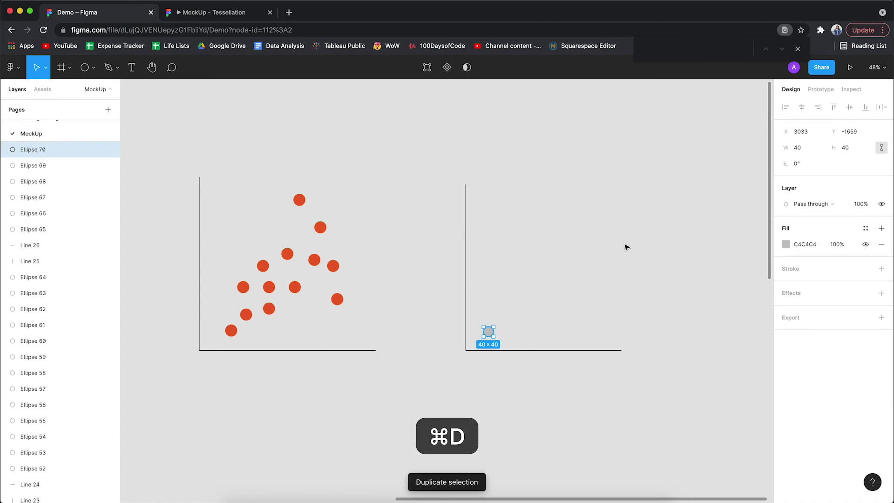
pyautogui.press('super+d')
pyautogui.press('super+d')
pyautogui.press('super+d')
pyautogui.press('super+d')
# Spread the dot copies into a scatter rising toward the upper right, then select all fourteen.
pyautogui.moveTo(493, 338); pyautogui.dragTo(552, 318)
pyautogui.moveTo(496, 334); pyautogui.dragTo(533, 259)
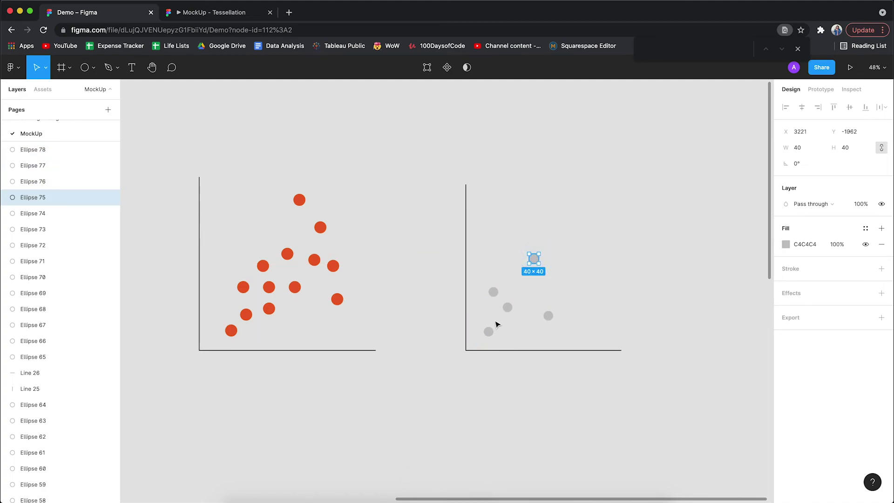
pyautogui.moveTo(489, 331); pyautogui.dragTo(573, 268)
pyautogui.moveTo(489, 331); pyautogui.dragTo(558, 235)
pyautogui.moveTo(489, 331); pyautogui.dragTo(552, 287)
pyautogui.moveTo(489, 331); pyautogui.dragTo(561, 262)
pyautogui.moveTo(490, 331); pyautogui.dragTo(603, 216)
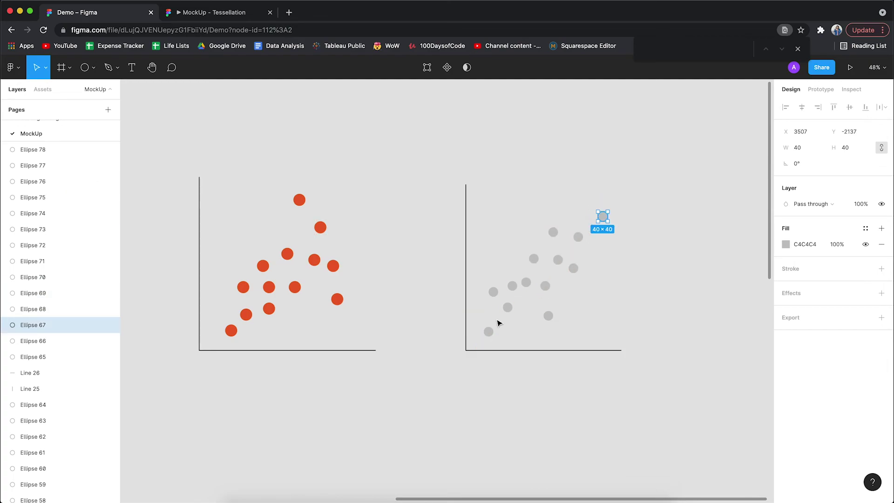
pyautogui.moveTo(489, 331); pyautogui.dragTo(579, 226)
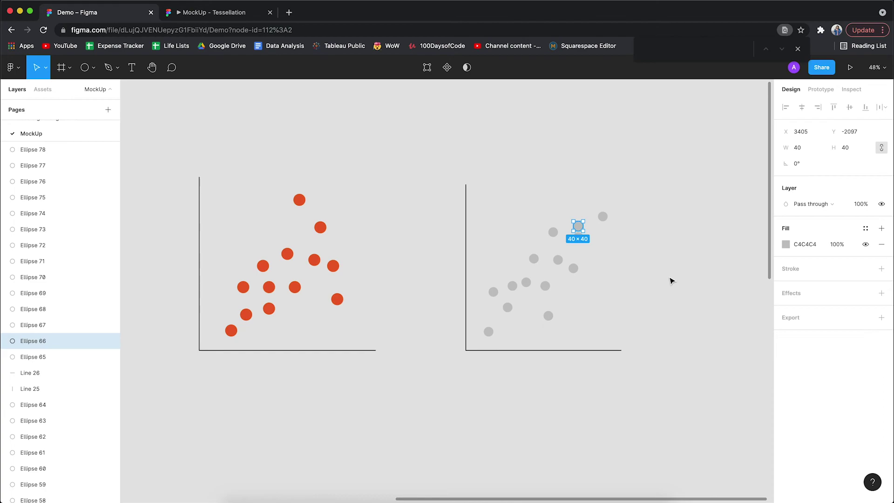
pyautogui.moveTo(648, 166); pyautogui.dragTo(485, 343)
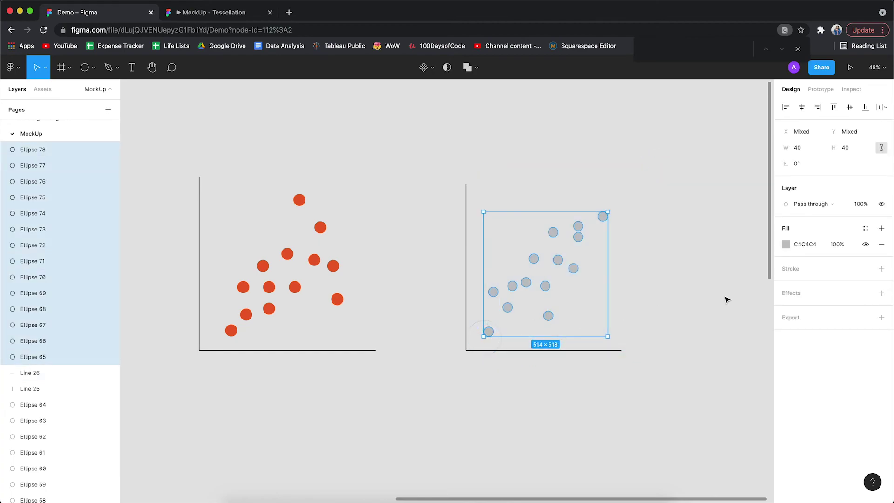
# Fill all the selected dots with the document's green colour 4C9474.
pyautogui.click(786, 244)
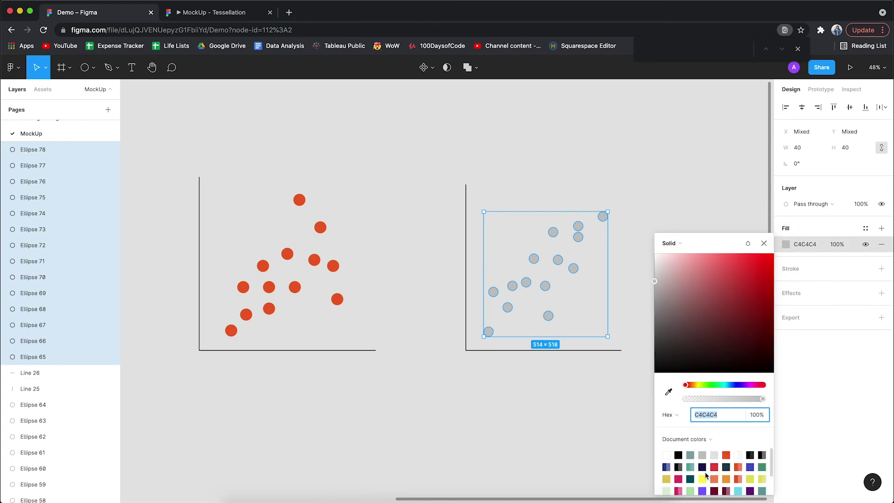
pyautogui.click(761, 465)
pyautogui.click(764, 243)
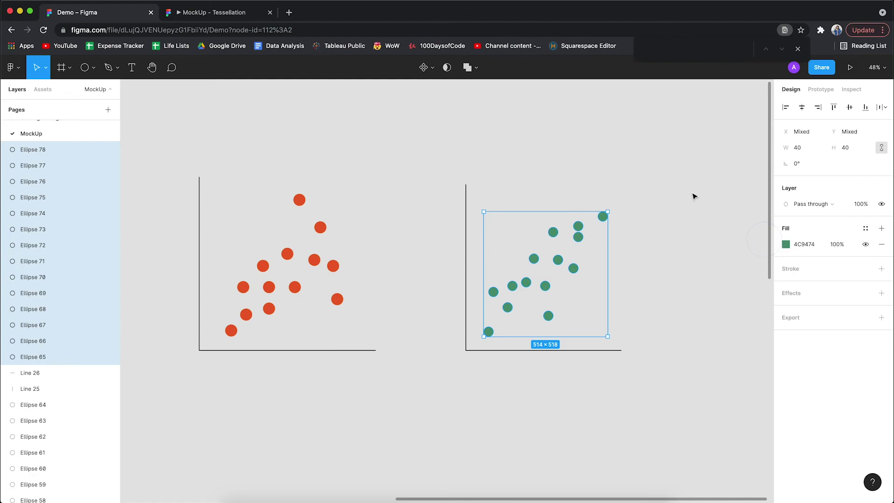
pyautogui.click(671, 198)
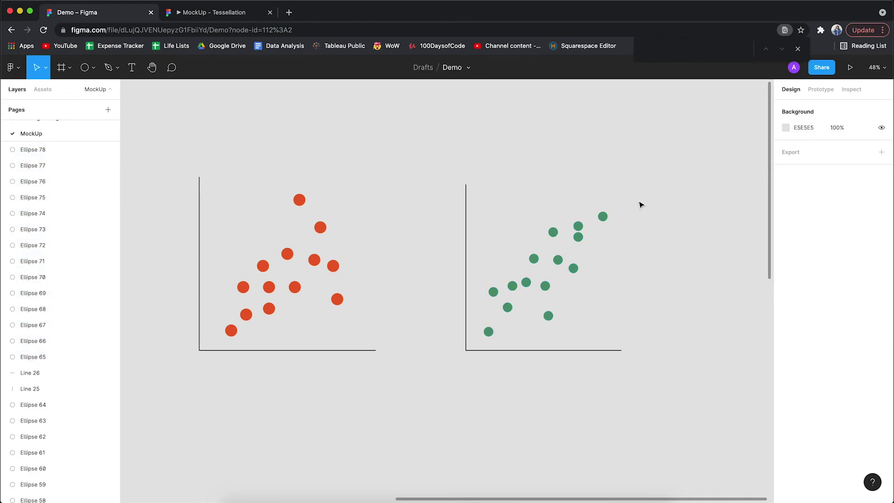
# Nudge three dots into overlapping clusters, then select all the green dots.
pyautogui.hscroll(3, 641, 204)
pyautogui.scroll(5, 640, 204)
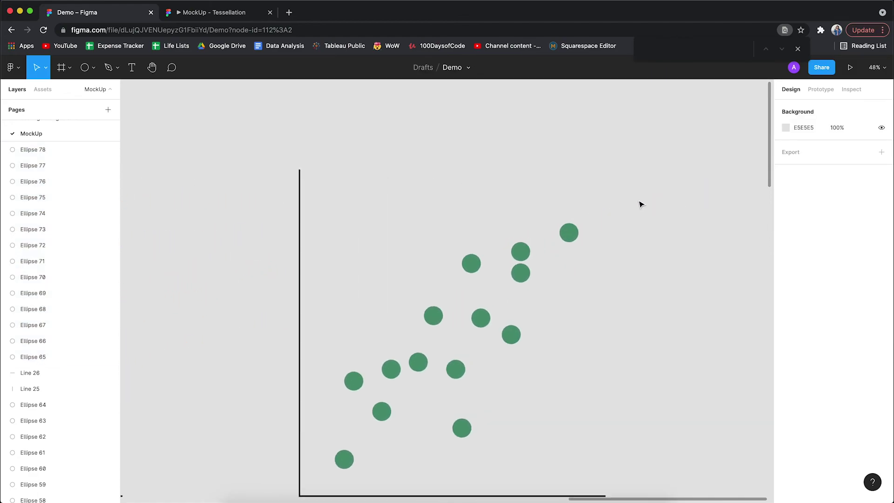
pyautogui.moveTo(525, 217); pyautogui.dragTo(525, 205)
pyautogui.moveTo(490, 265); pyautogui.dragTo(456, 263)
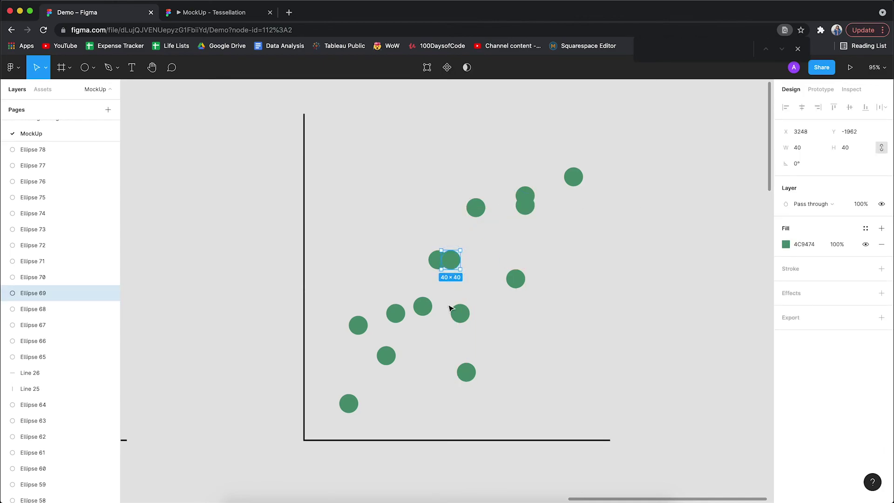
pyautogui.moveTo(459, 313); pyautogui.dragTo(438, 276)
pyautogui.press('Escape')
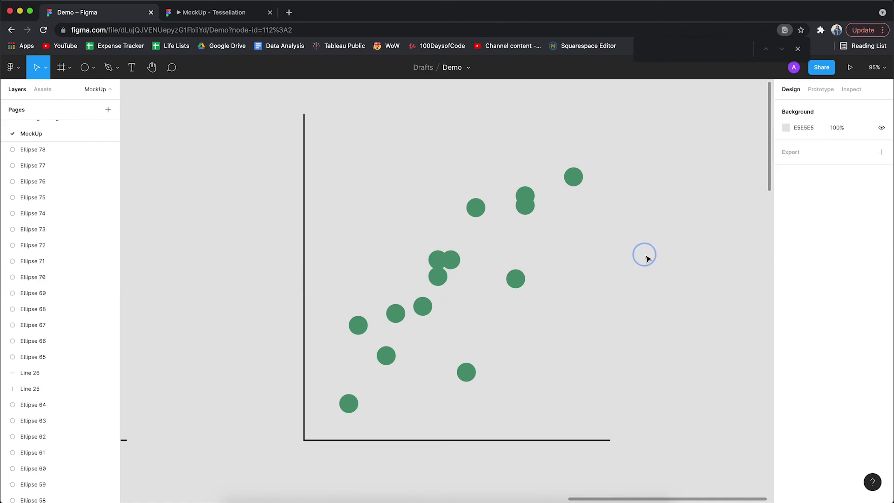
pyautogui.moveTo(636, 143); pyautogui.dragTo(330, 410)
# Try a 60% fill opacity on the dots, then undo it to keep full opacity.
pyautogui.click(837, 244)
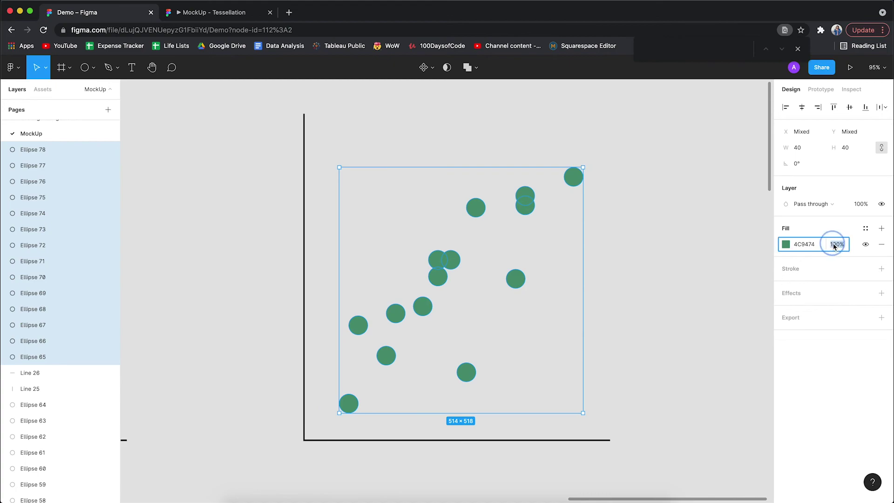
pyautogui.write('60')
pyautogui.press('Return')
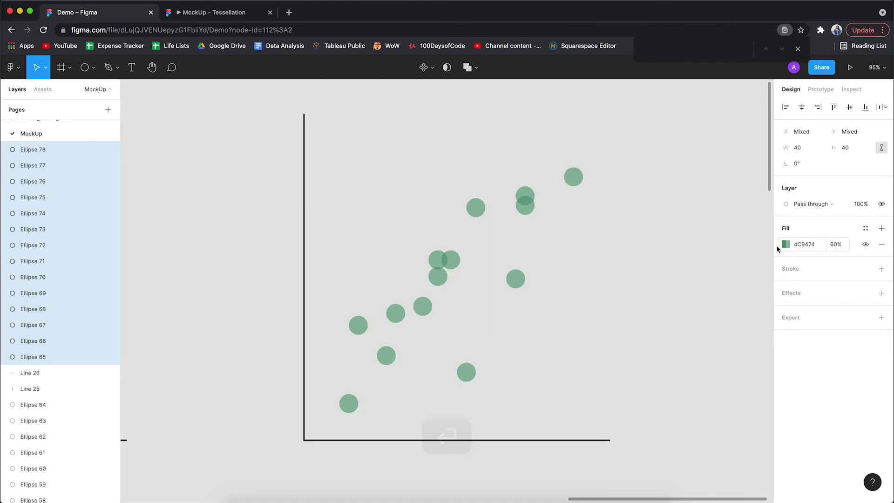
pyautogui.click(669, 266)
pyautogui.press('super')
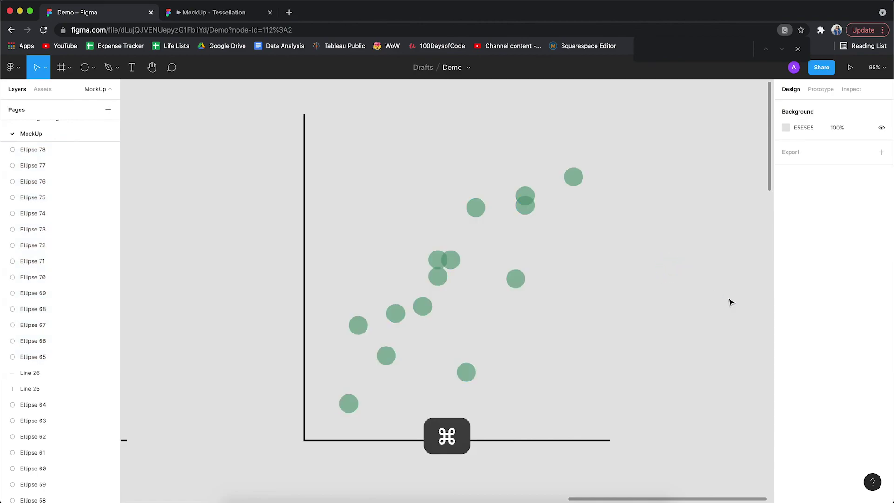
pyautogui.press('super+z')
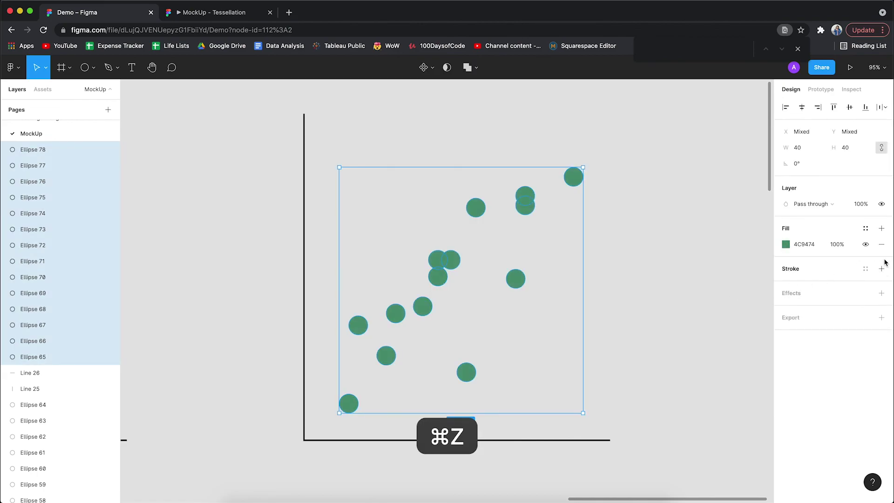
# Add a 2-pixel white FFFFFF stroke to the green dots.
pyautogui.click(881, 269)
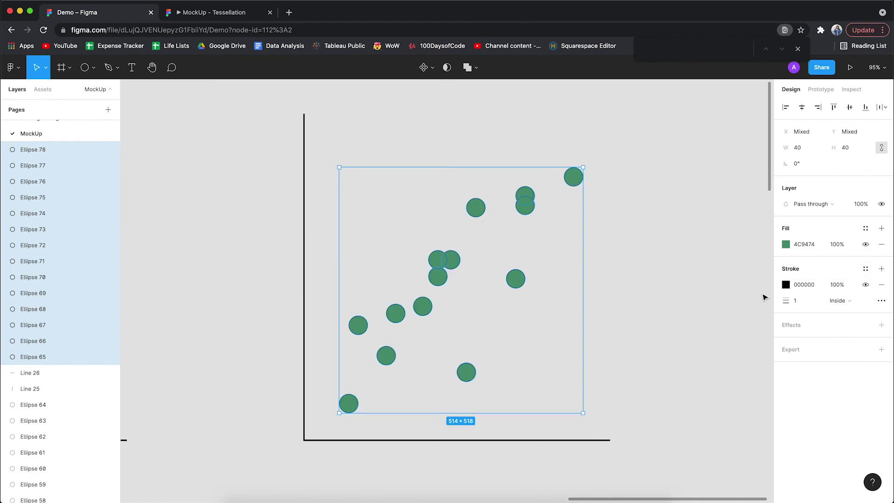
pyautogui.click(786, 284)
pyautogui.click(666, 464)
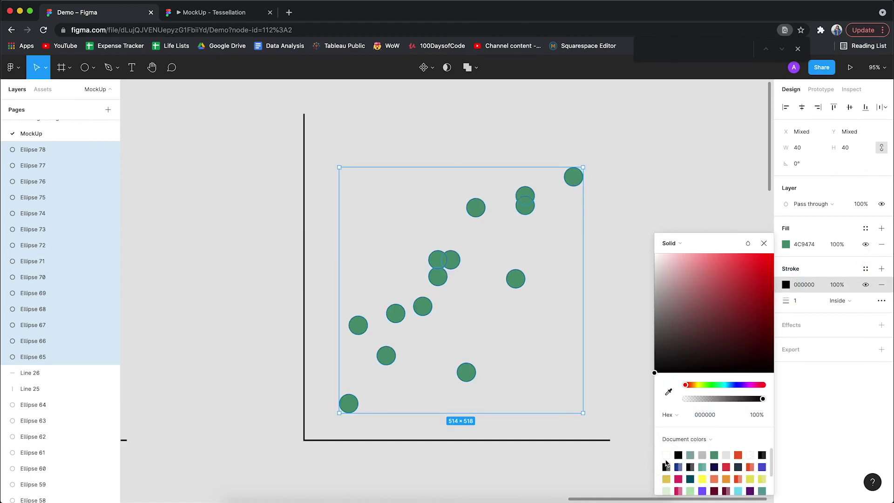
pyautogui.click(666, 455)
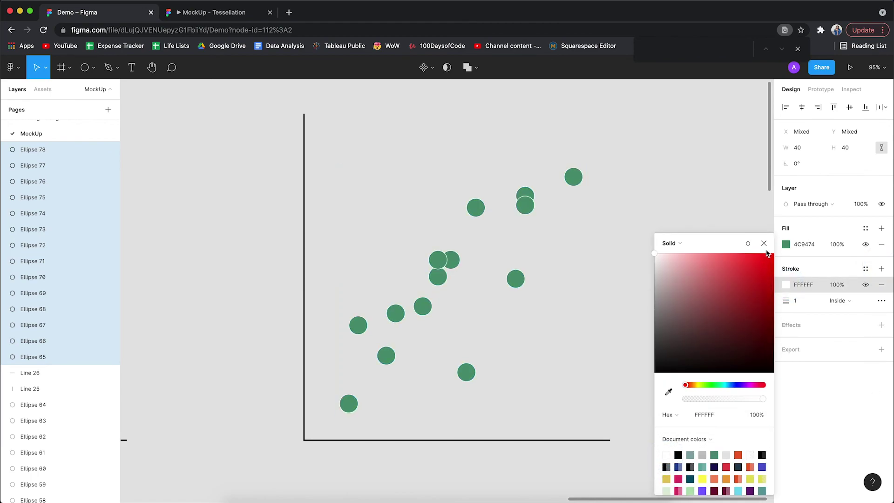
pyautogui.click(803, 301)
pyautogui.write('2')
pyautogui.press('Return')
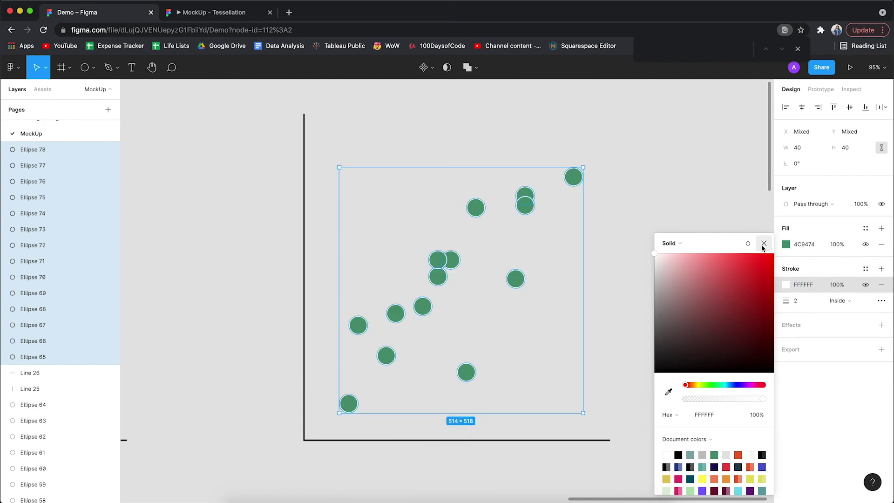
pyautogui.click(764, 243)
pyautogui.click(656, 187)
pyautogui.scroll(-1, 657, 188)
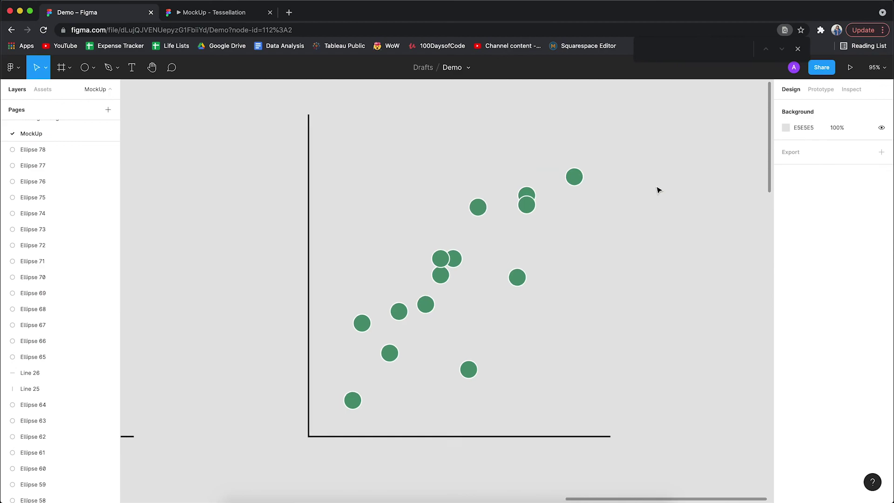
pyautogui.scroll(-5, 658, 190)
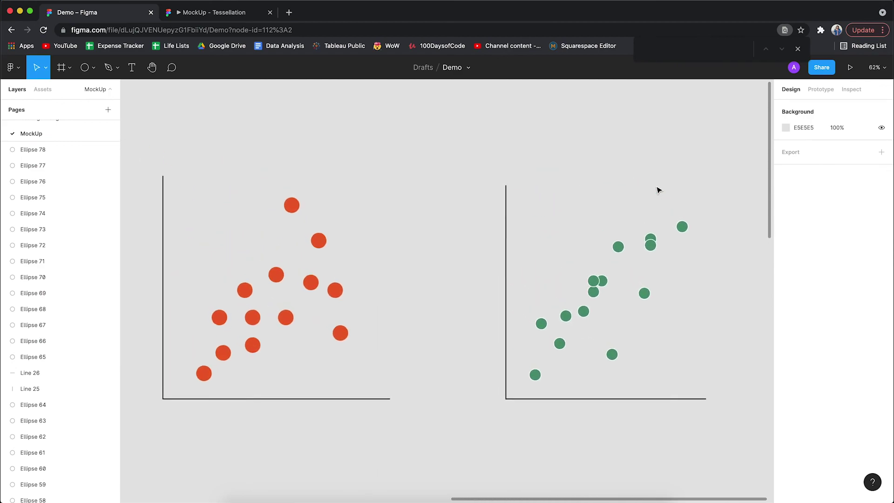